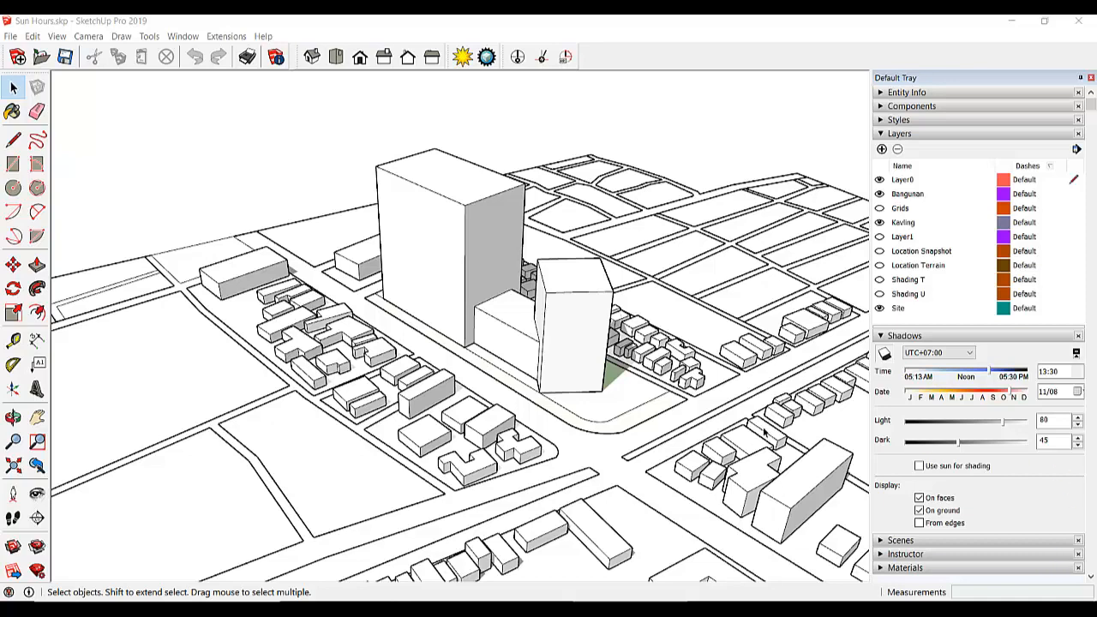
Step: Examine the building masses, their surrounding houses and the cast shadows from several sides of the site
key(o)
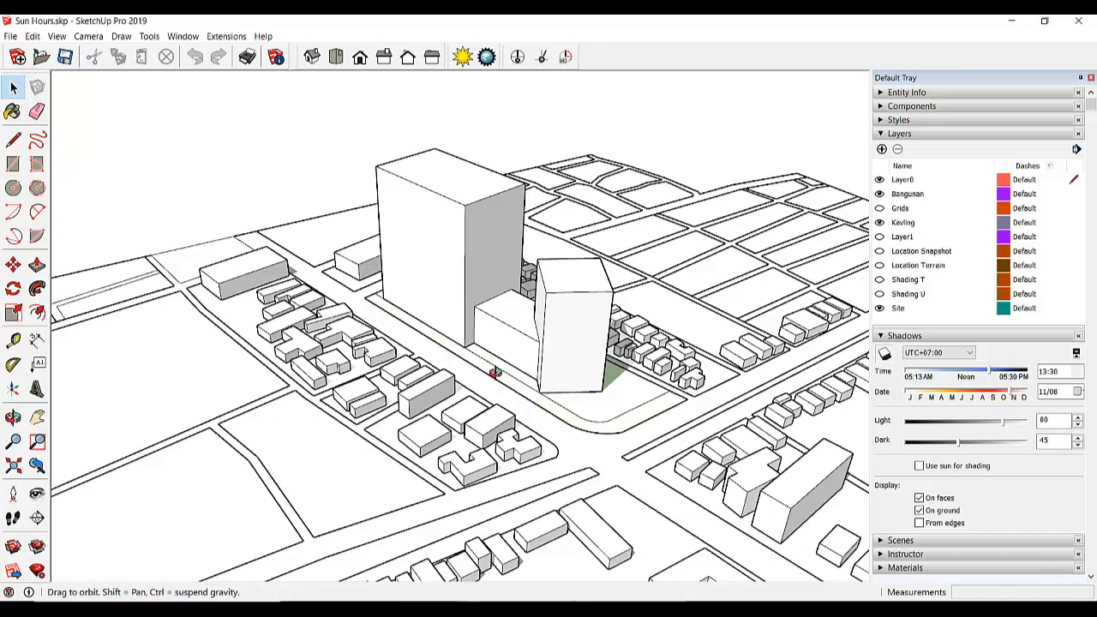
drag(429, 379, 362, 382)
key(space)
key(o)
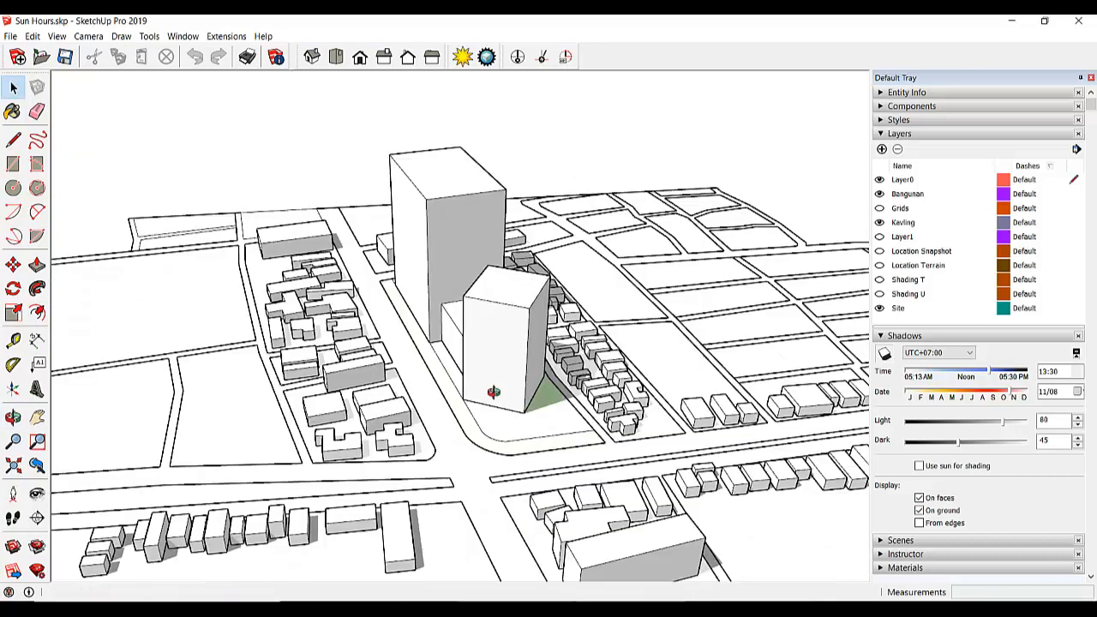
drag(497, 392, 217, 377)
middle_drag(216, 378, 125, 363)
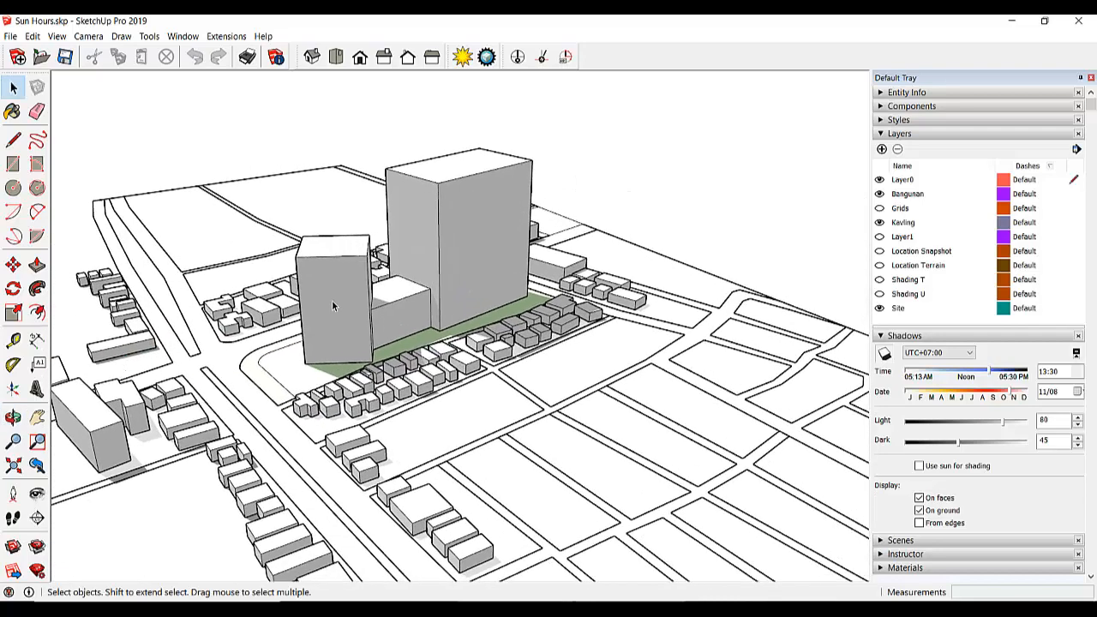
scroll(344, 280, up, 1)
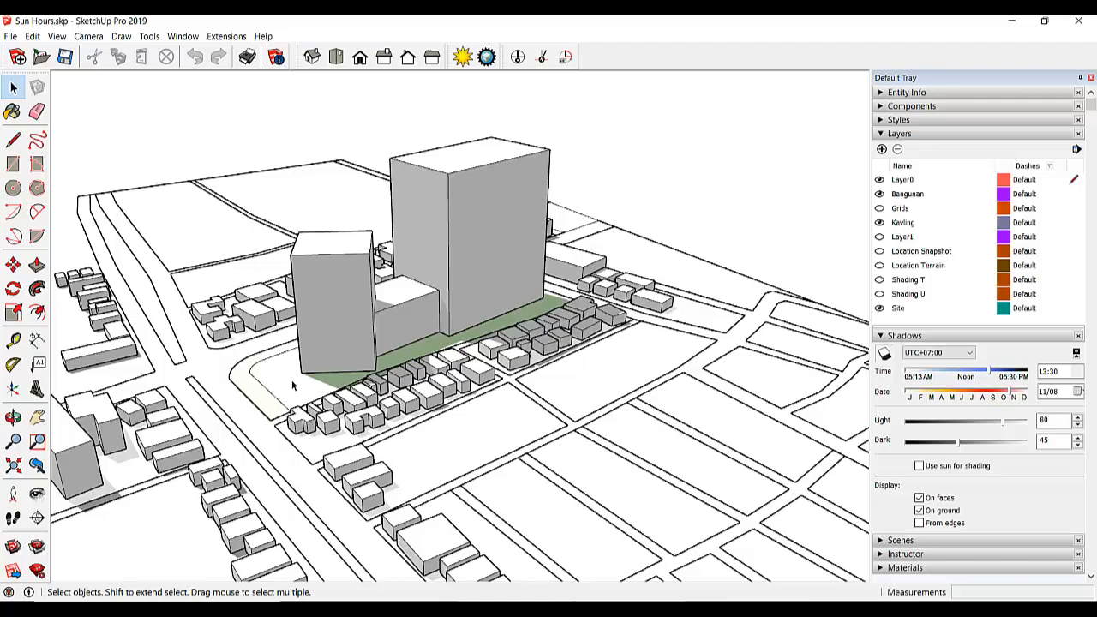
middle_drag(264, 343, 676, 356)
scroll(675, 358, up, 1)
middle_drag(365, 308, 73, 347)
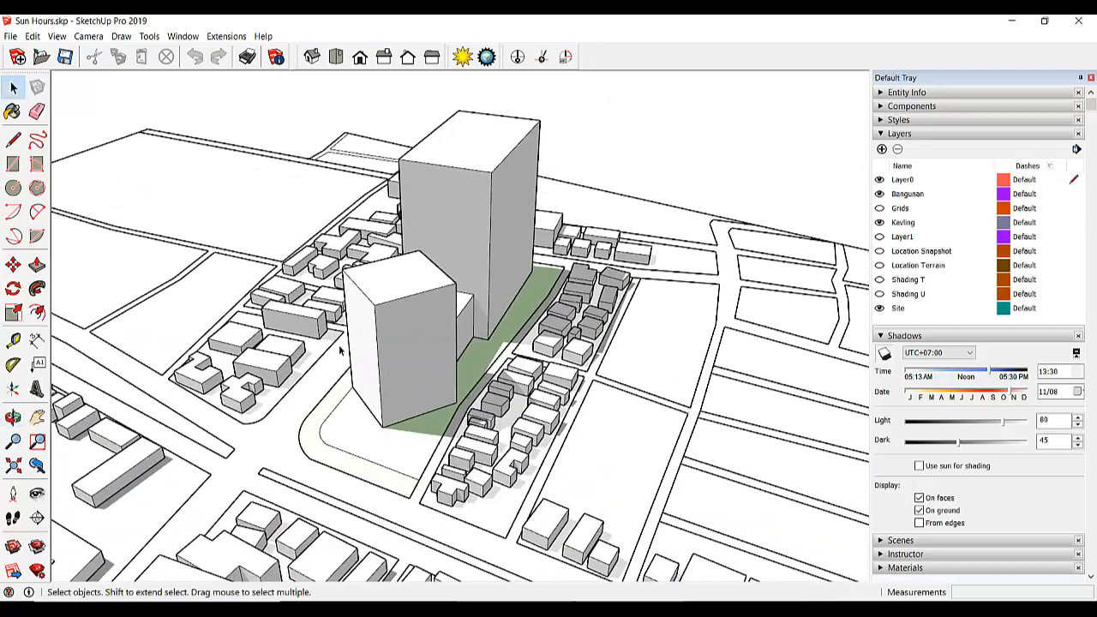
middle_drag(539, 366, 274, 345)
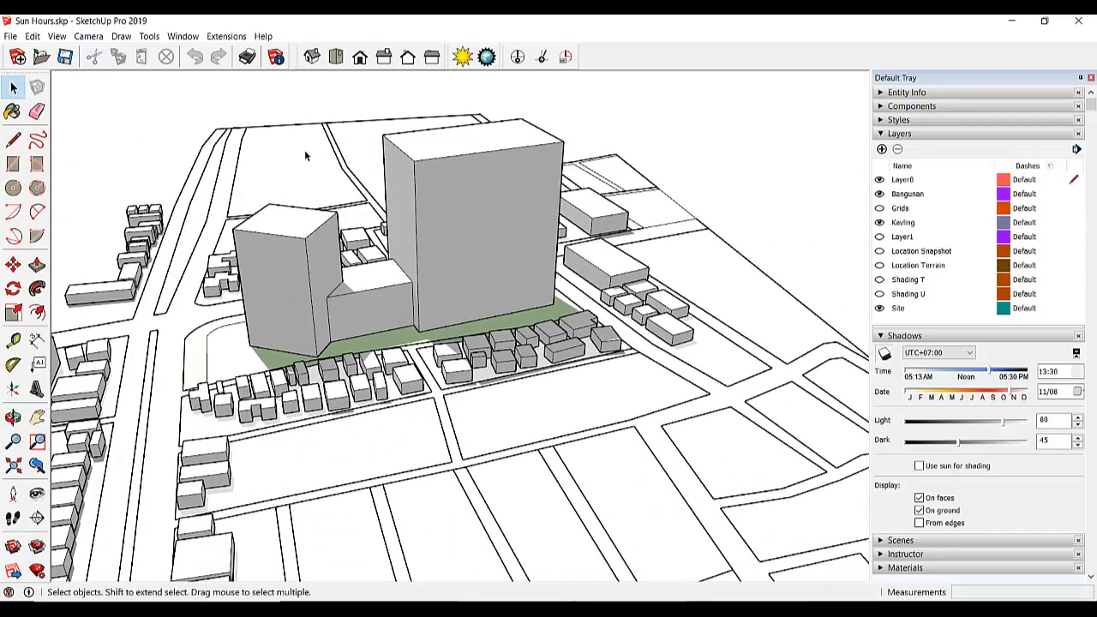
scroll(305, 150, up, 2)
scroll(466, 330, down, 1)
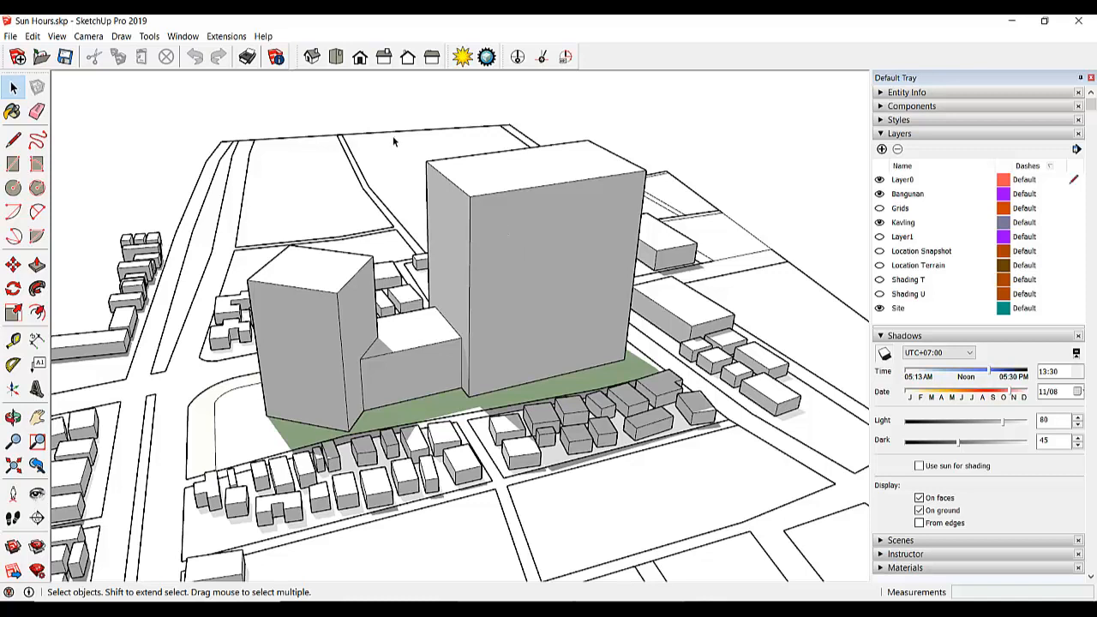
Step: Open the Extension Warehouse and find the SunHours extension's page in the Energy Analysis category
click(185, 37)
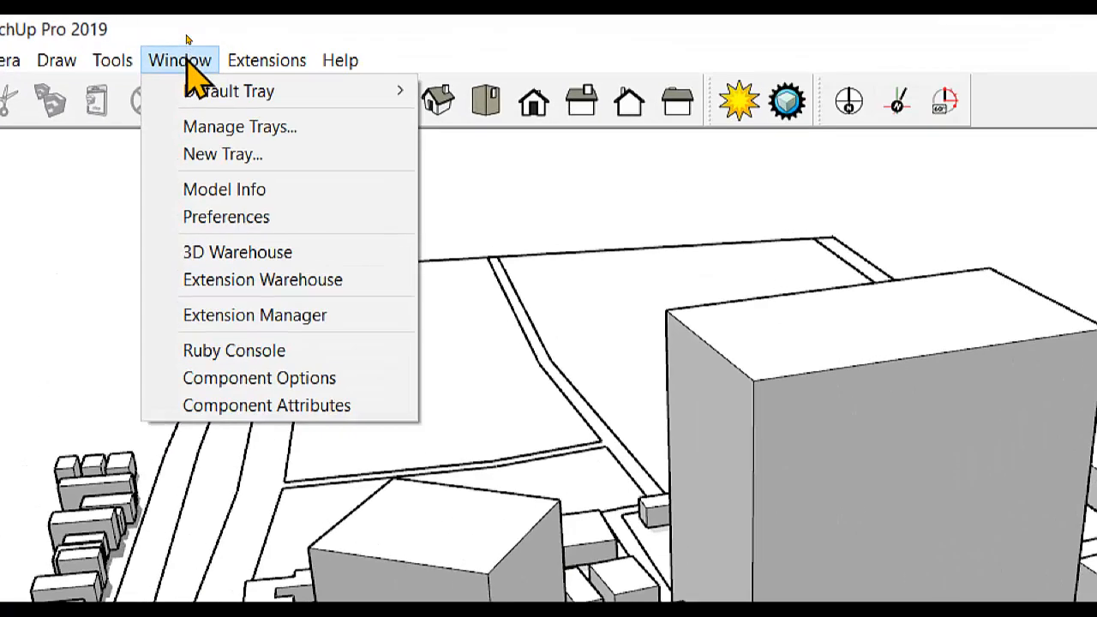
click(263, 280)
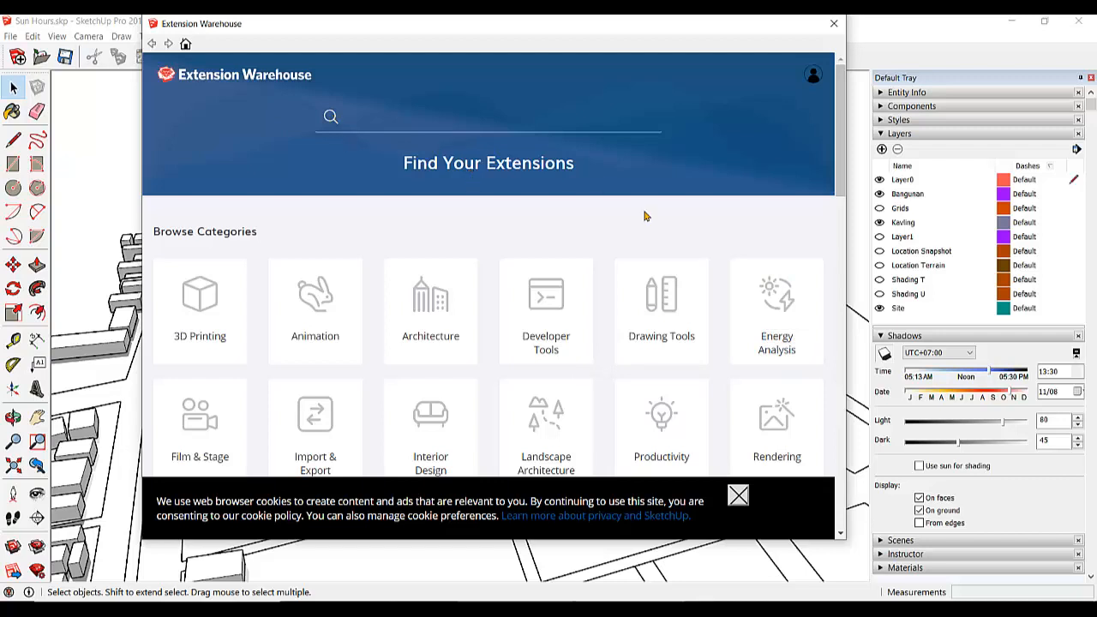
click(783, 331)
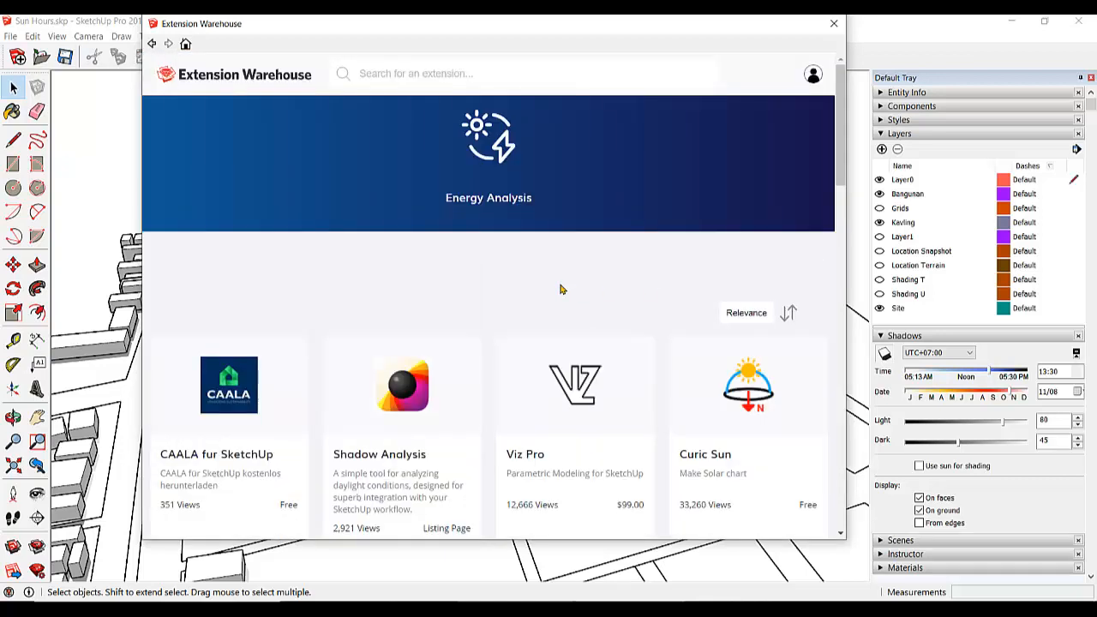
scroll(466, 404, down, 3)
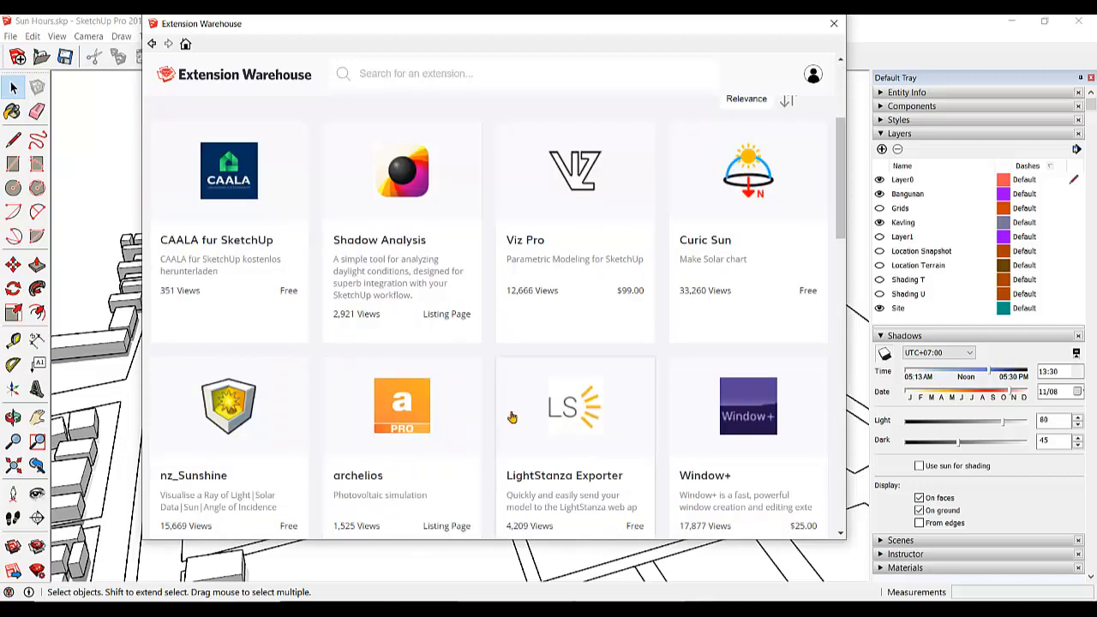
scroll(514, 335, down, 3)
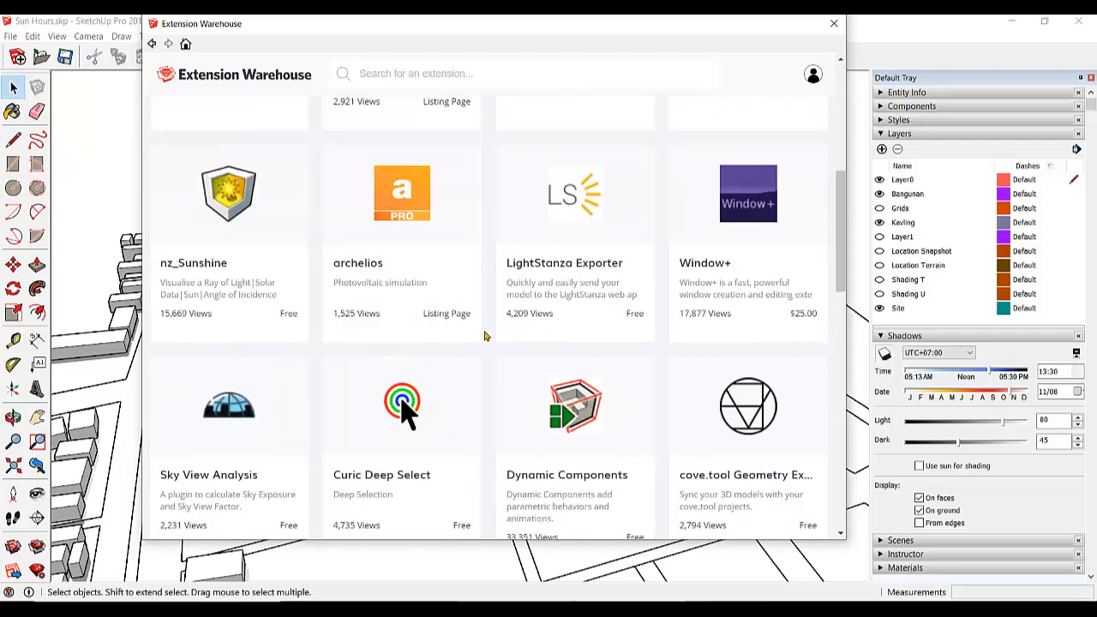
scroll(495, 386, down, 5)
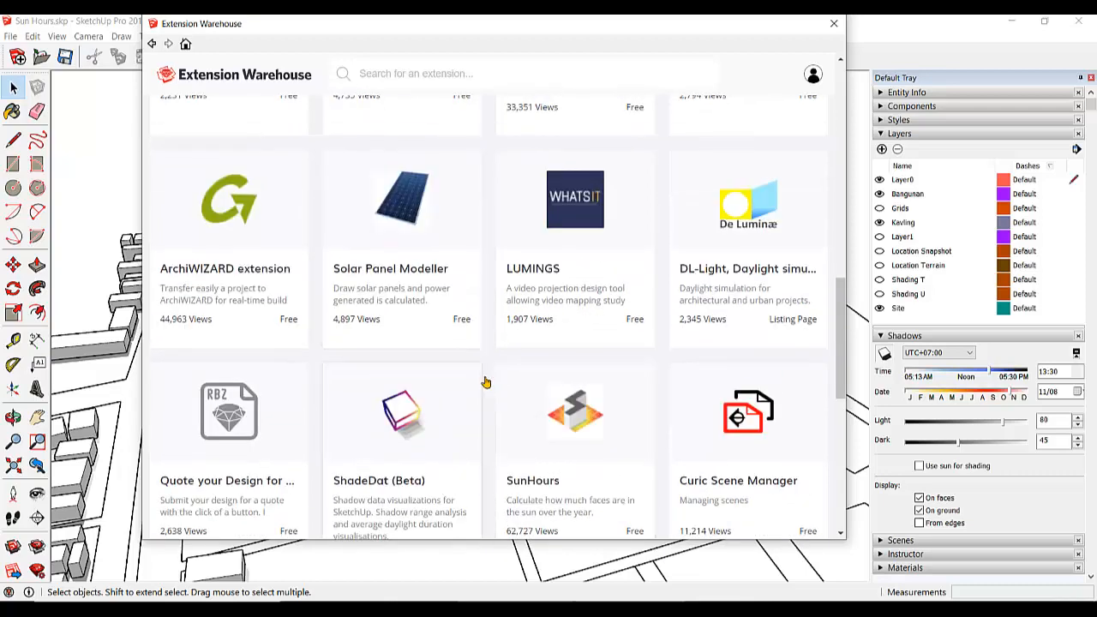
click(581, 424)
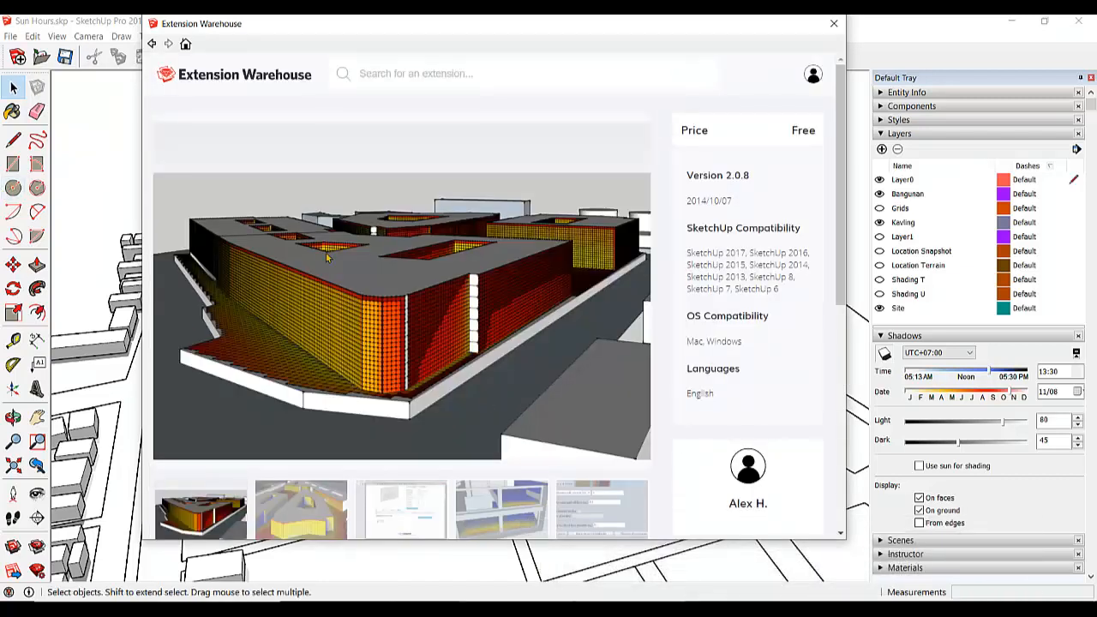
Step: Install the SunHours extension despite the compatibility notice, allow it file system access, and close the Extension Warehouse
scroll(473, 344, down, 3)
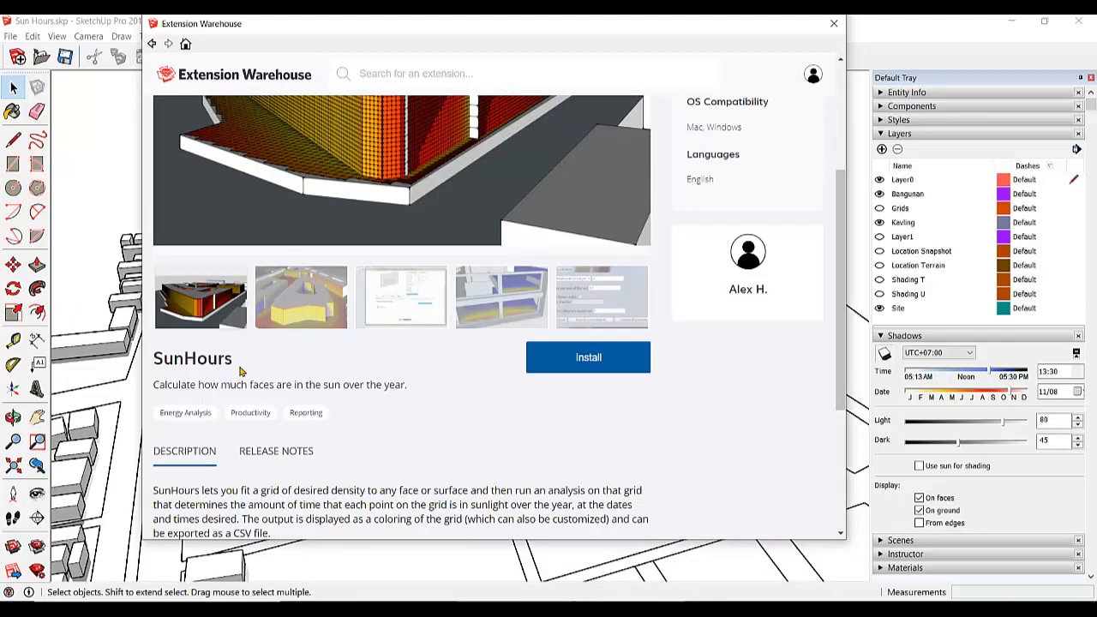
scroll(619, 288, up, 3)
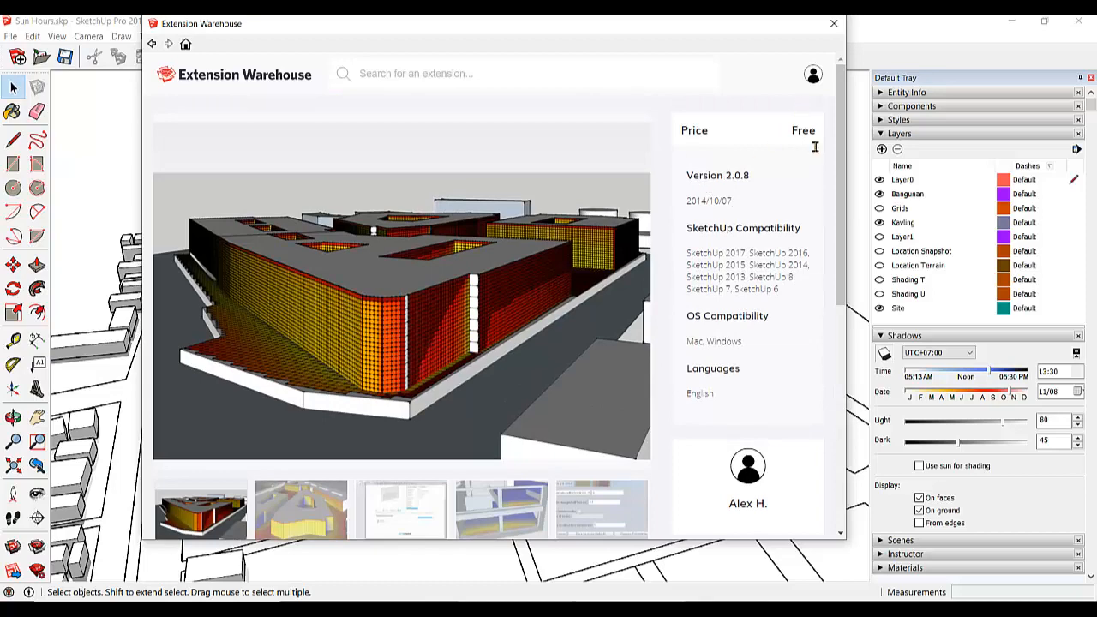
scroll(476, 312, down, 3)
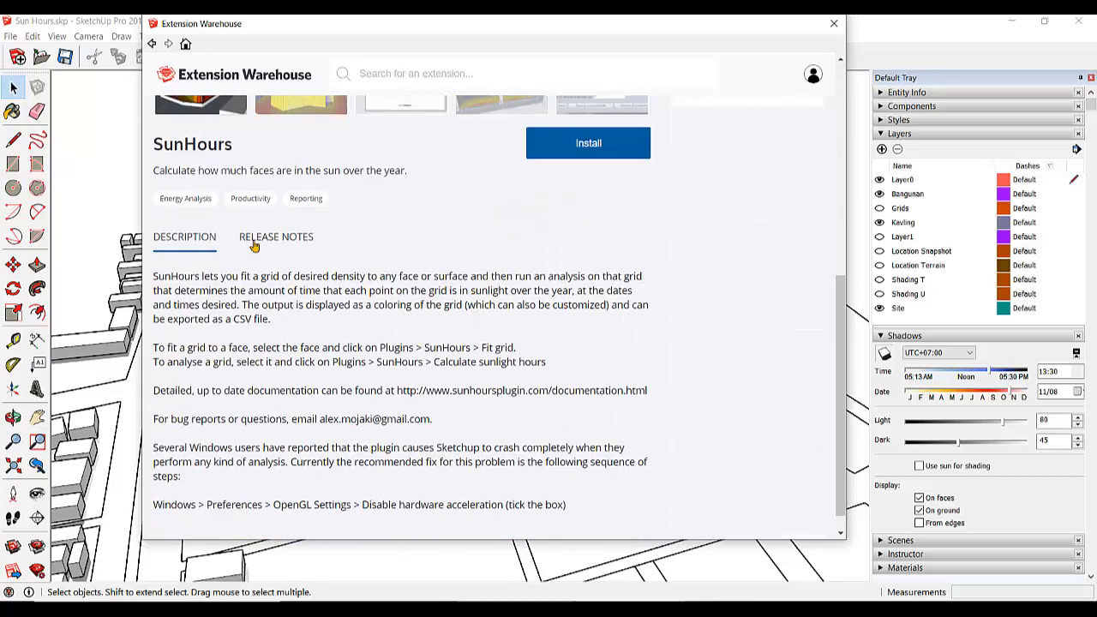
scroll(255, 247, up, 3)
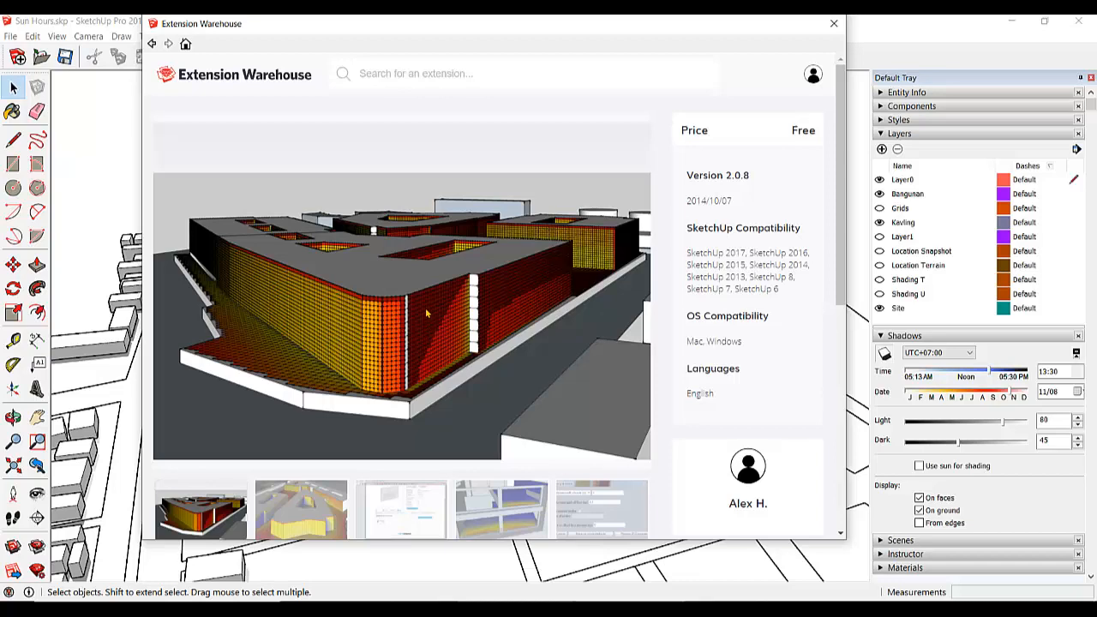
scroll(395, 347, down, 3)
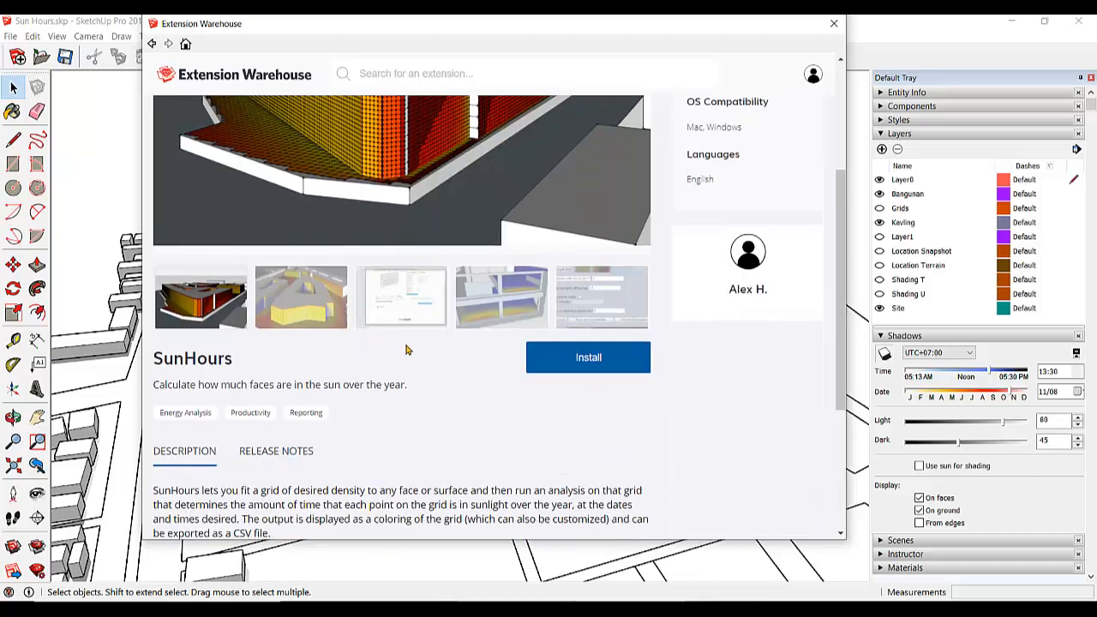
click(603, 354)
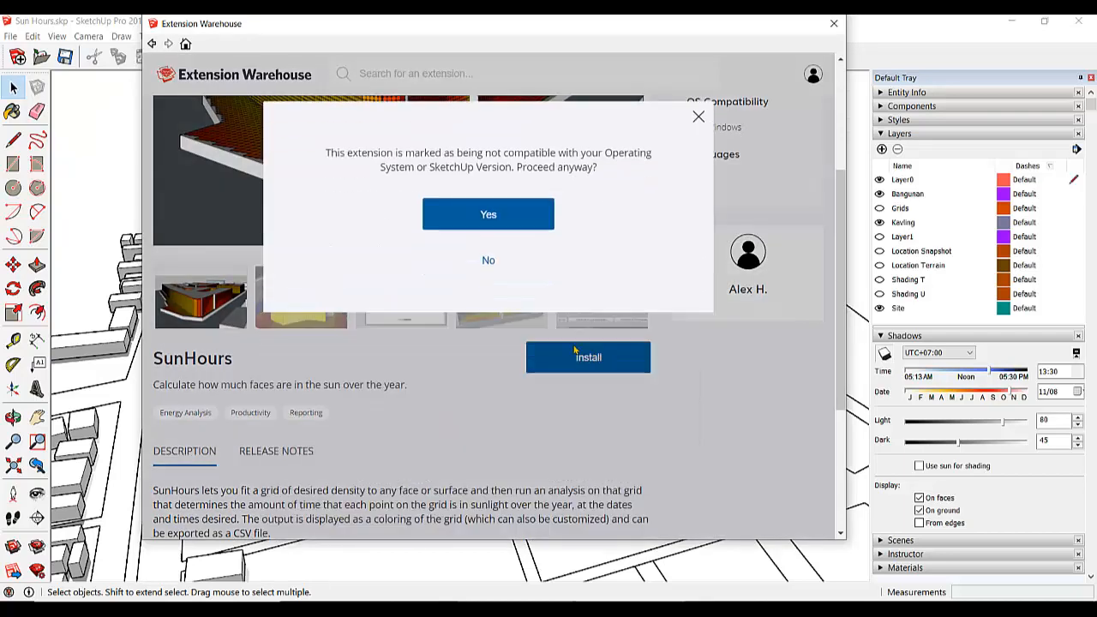
click(505, 221)
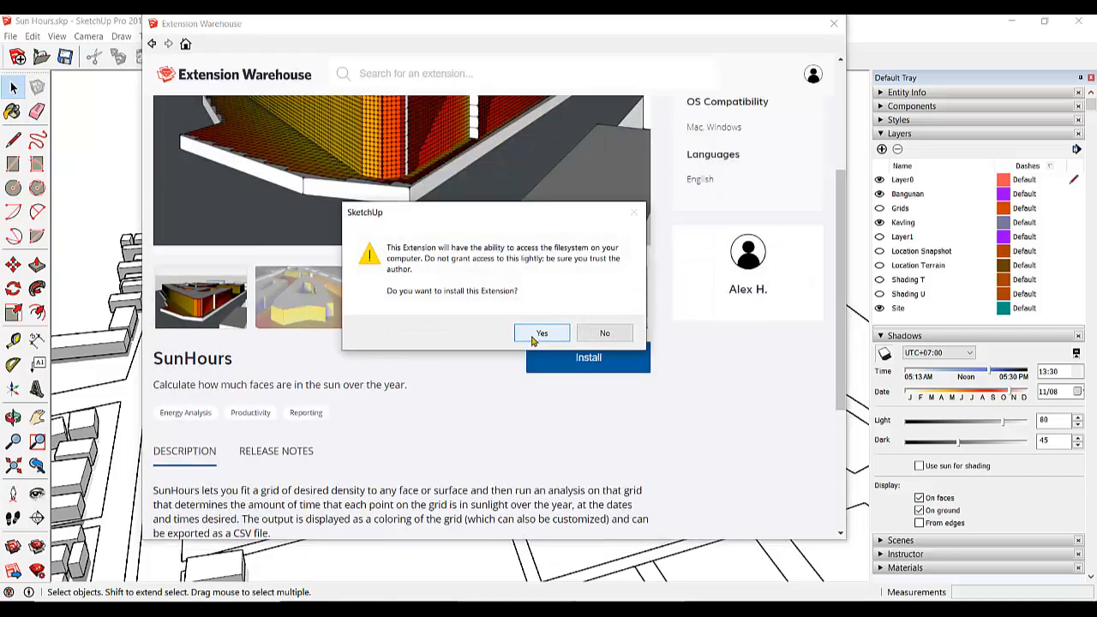
click(541, 333)
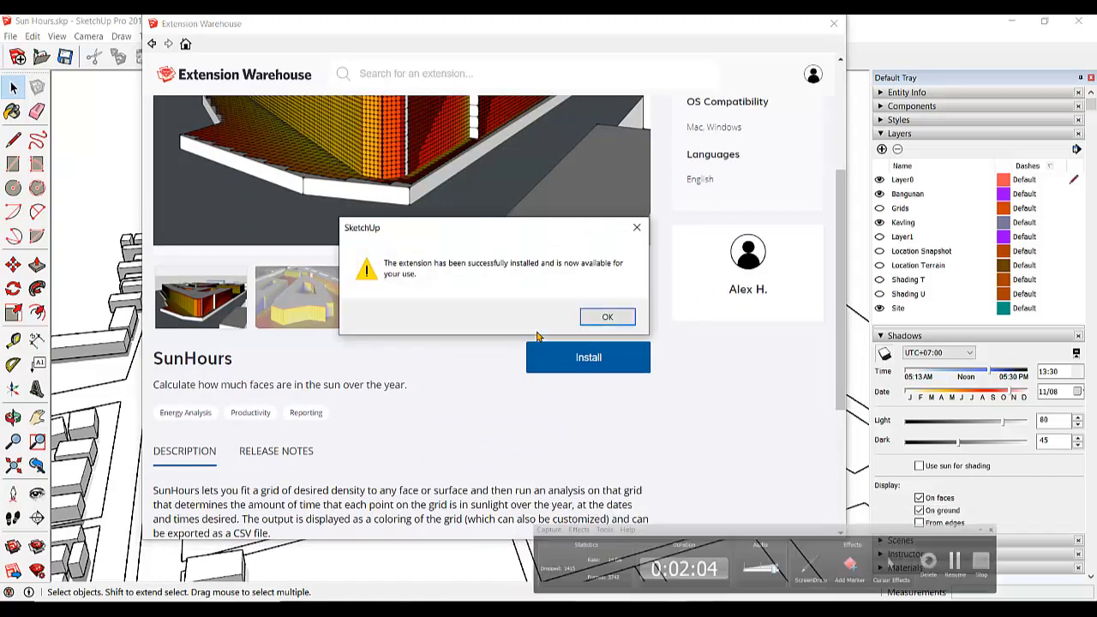
click(613, 317)
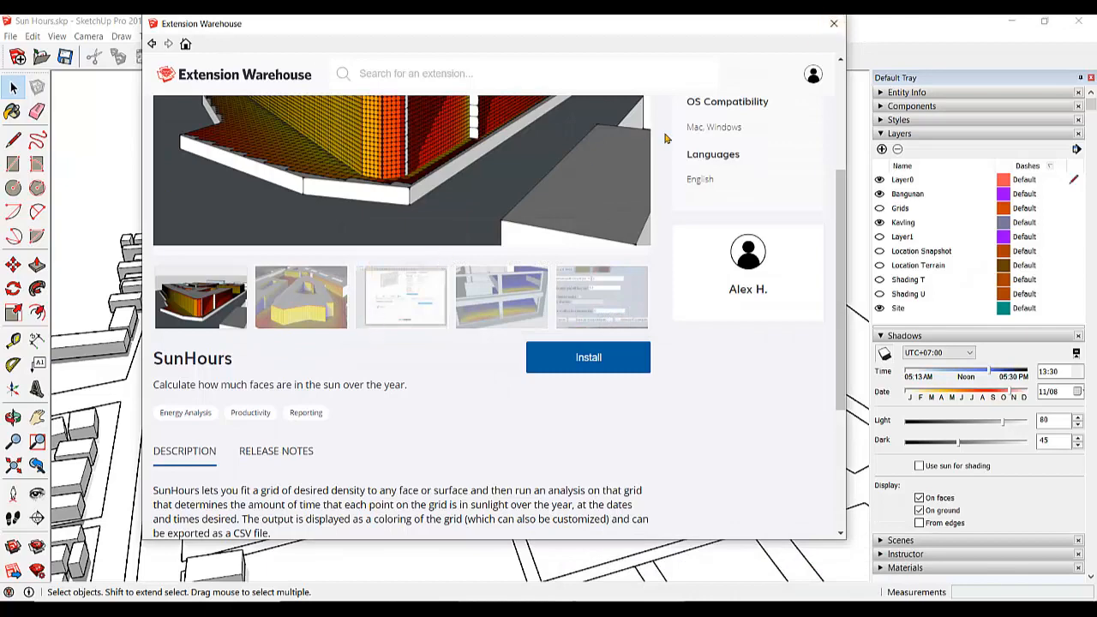
click(834, 23)
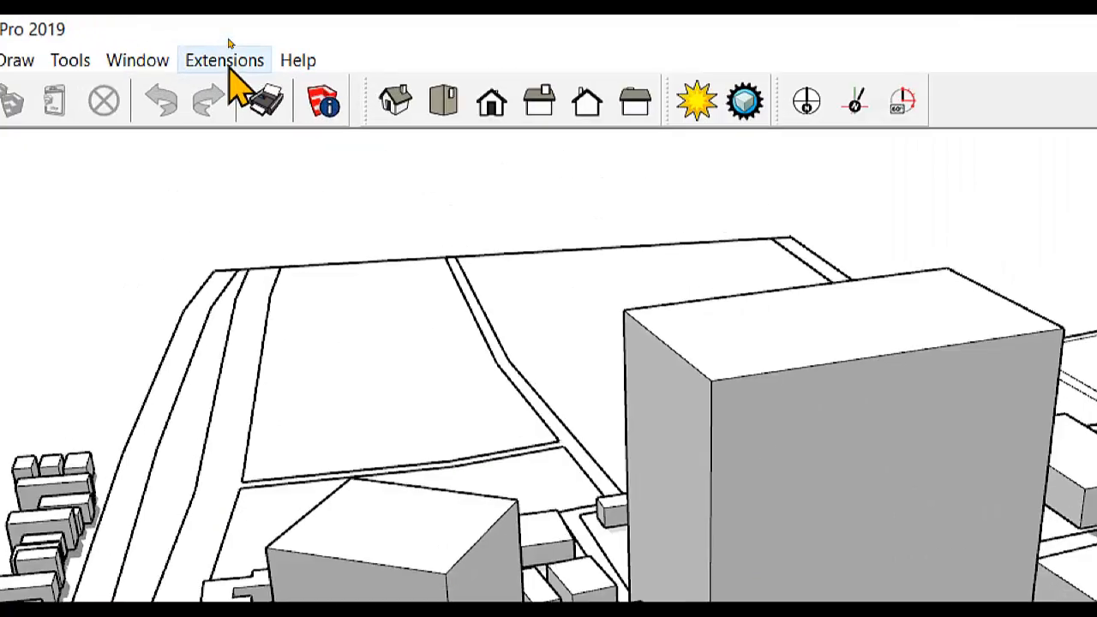
Step: Select all grids in the model with SunHours, and clear the selection
click(228, 37)
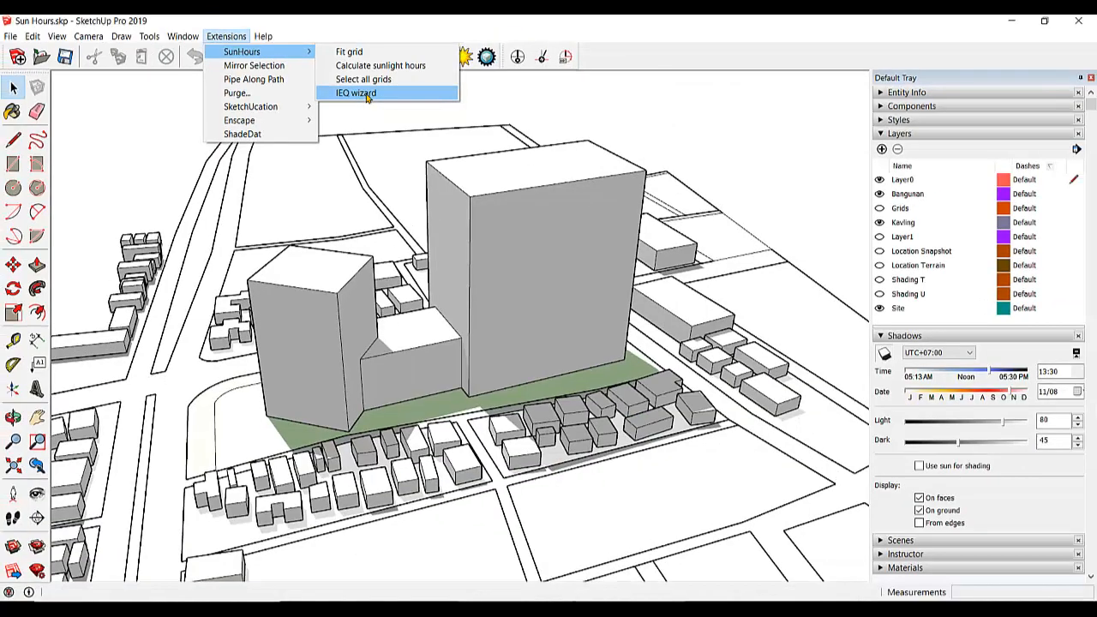
click(364, 79)
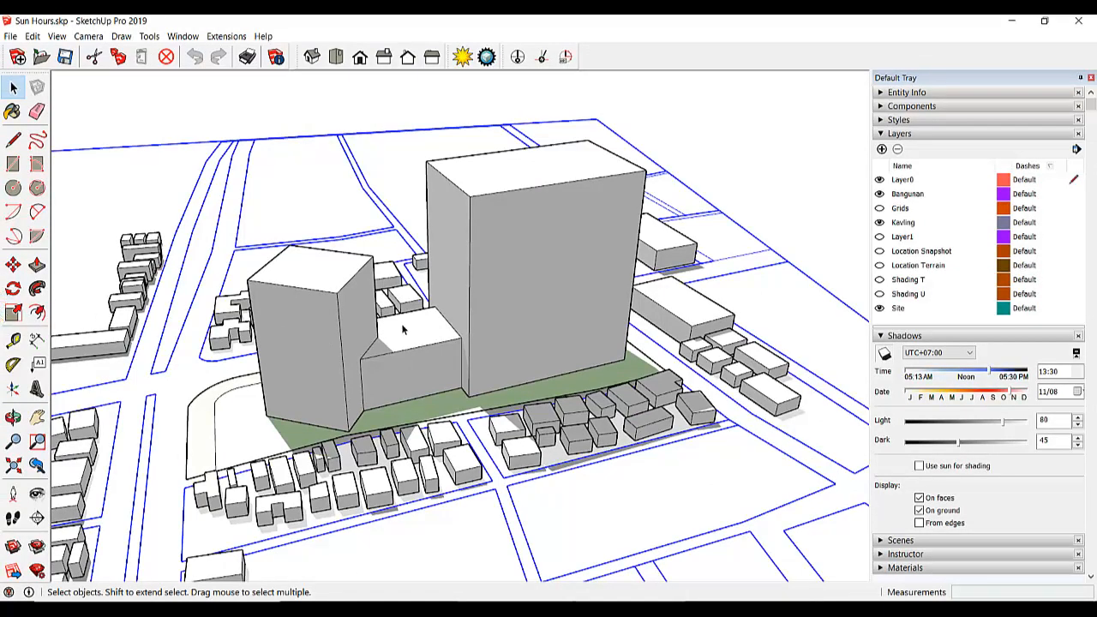
middle_drag(340, 392, 514, 411)
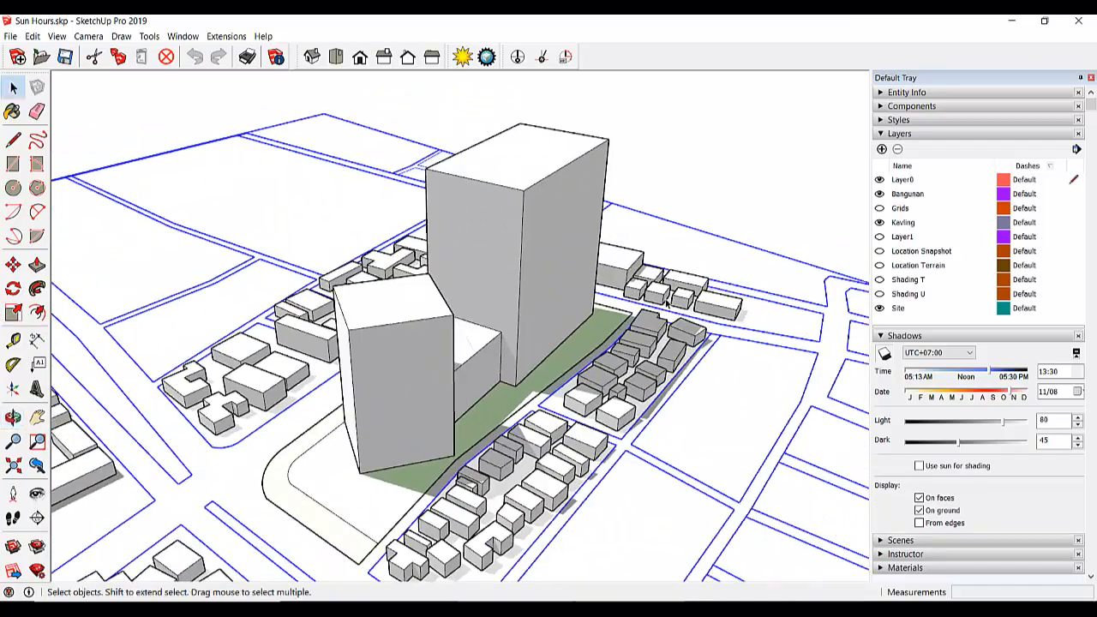
click(704, 148)
Step: Hide the Kavling, Site and Bangunan layers so that only the main building masses are shown
scroll(322, 243, down, 2)
middle_drag(322, 242, 645, 385)
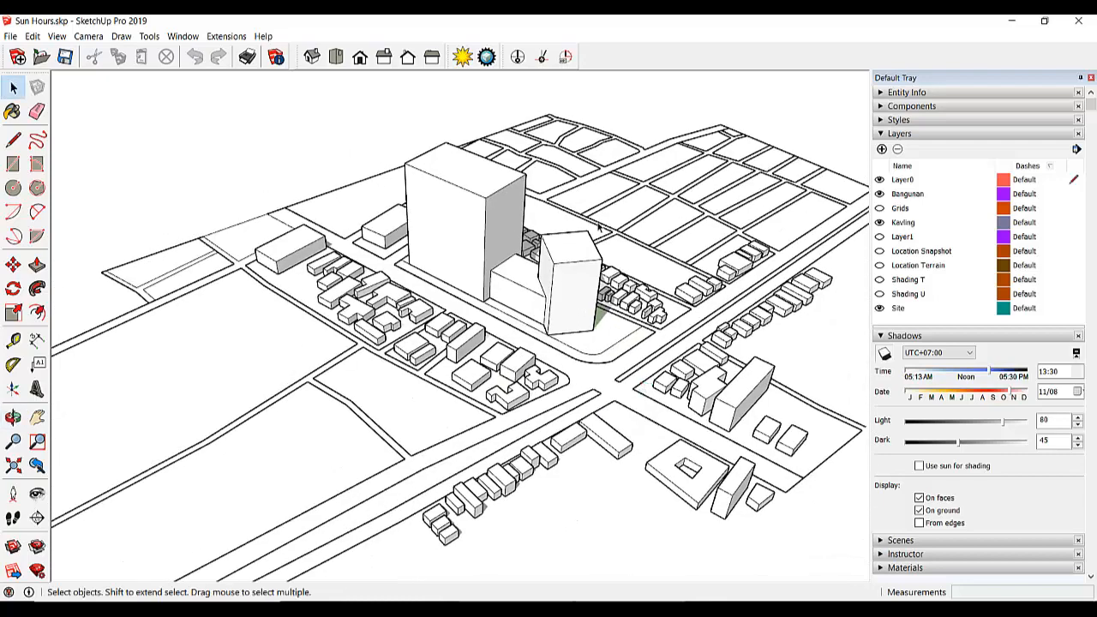
scroll(598, 221, up, 2)
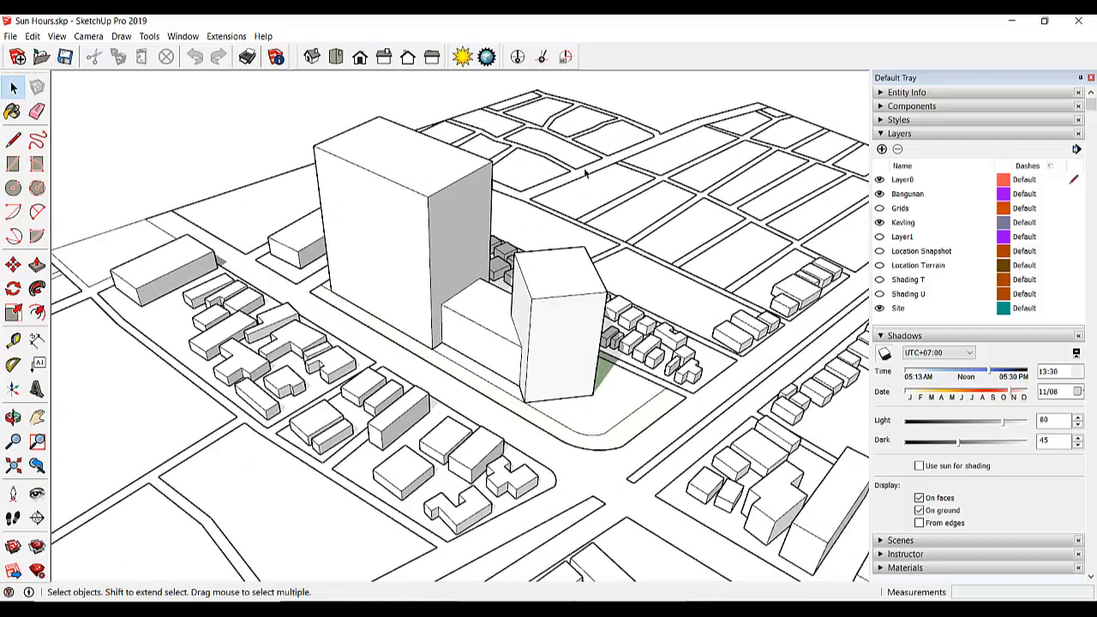
click(880, 223)
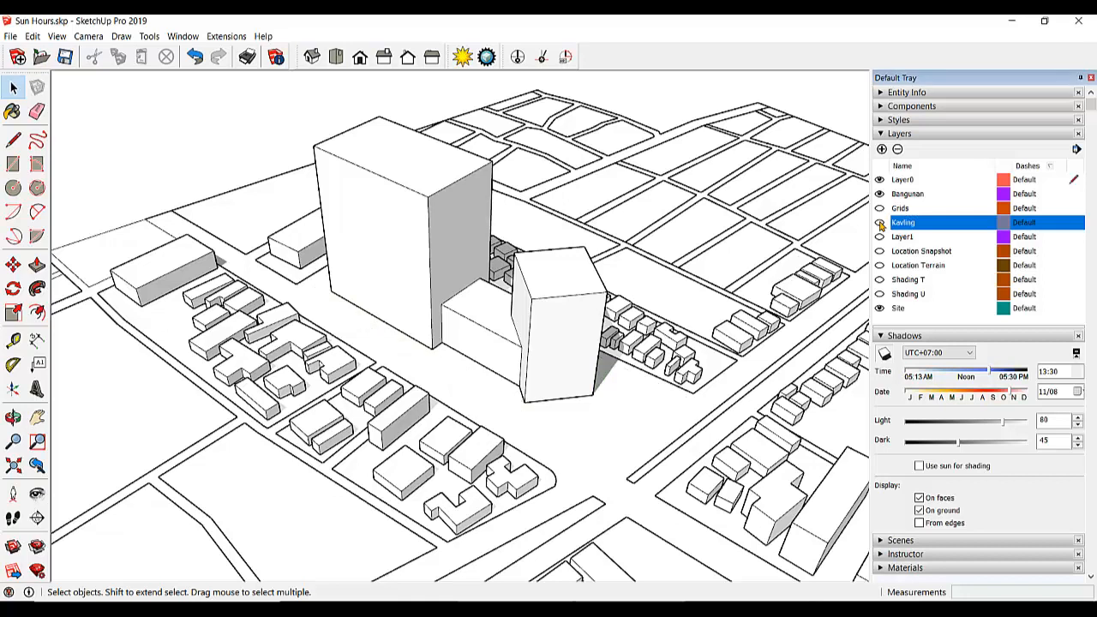
click(881, 309)
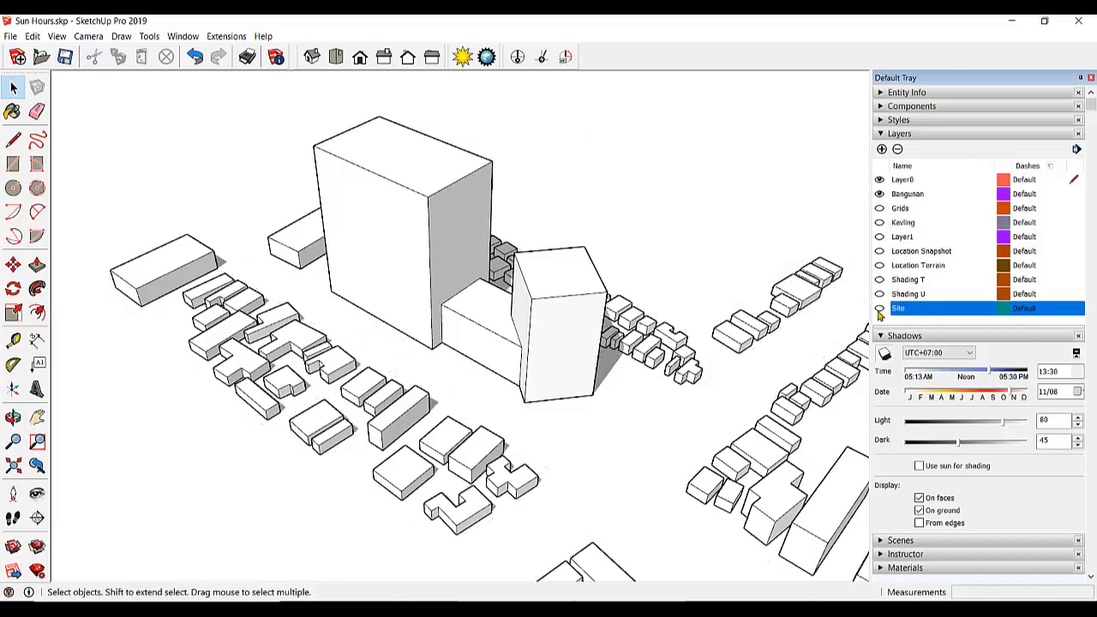
click(881, 194)
scroll(380, 389, down, 2)
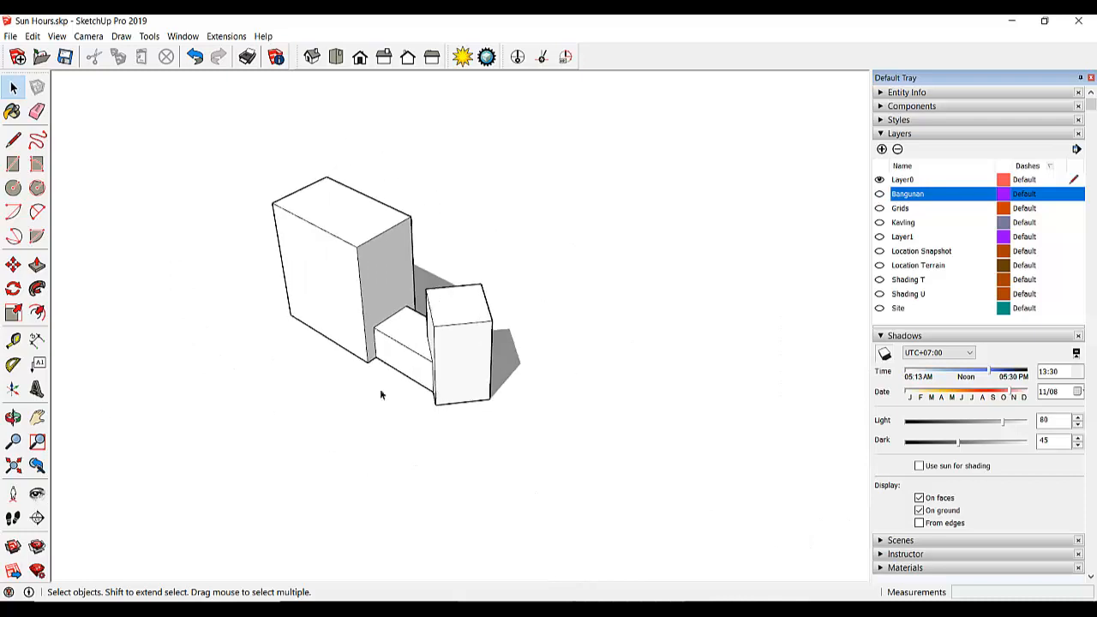
Step: Turn off the shadow display for the isolated building masses
scroll(220, 157, up, 1)
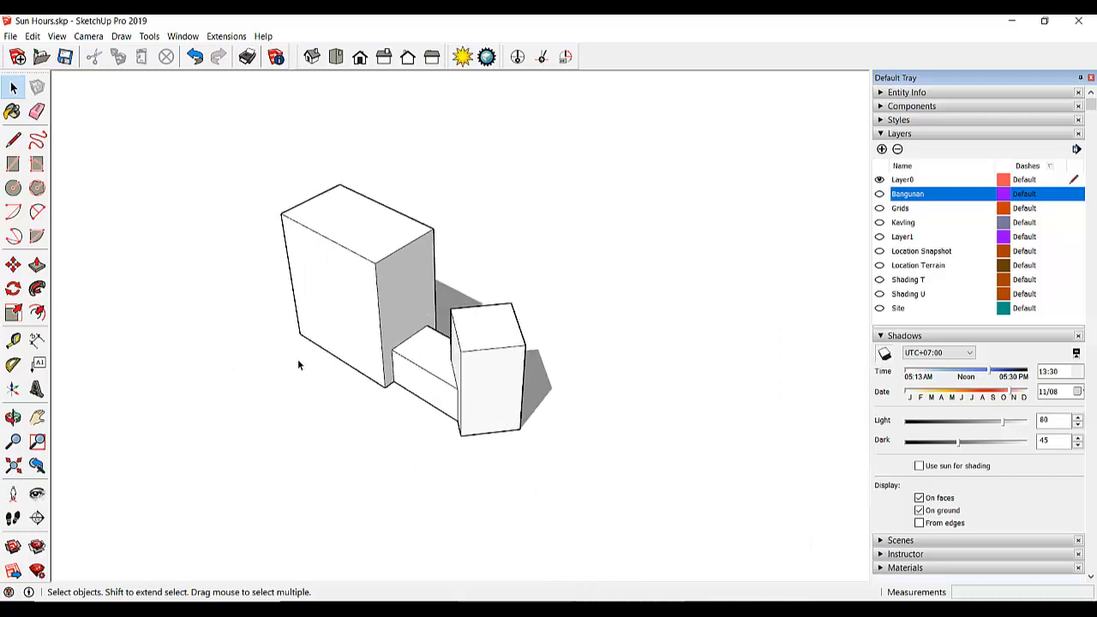
middle_drag(402, 444, 109, 398)
middle_drag(262, 399, 135, 429)
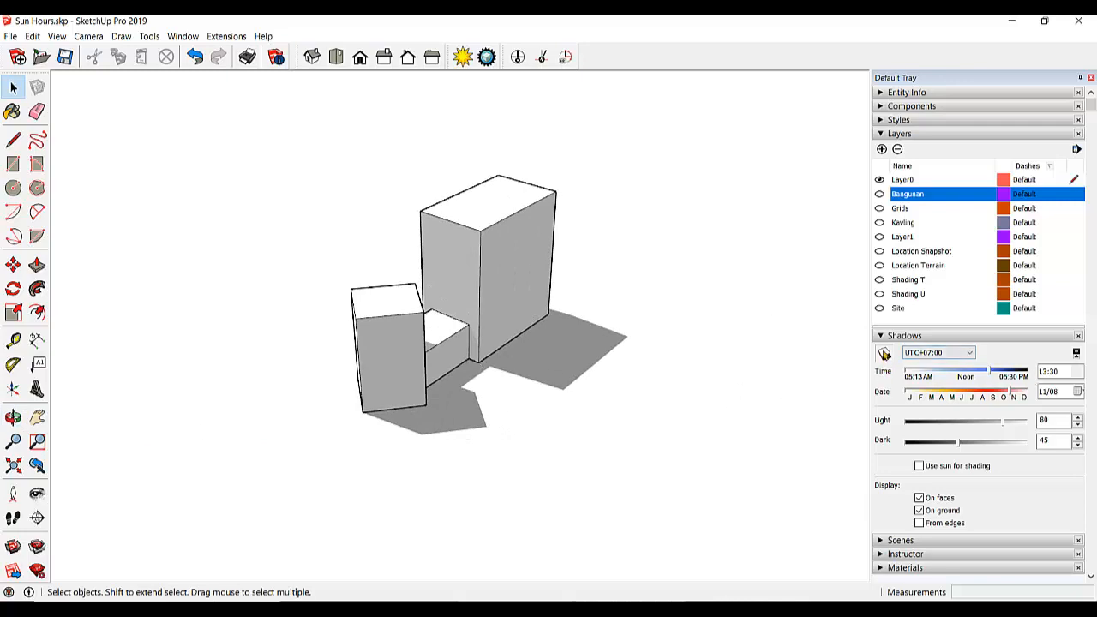
click(885, 353)
scroll(372, 187, up, 3)
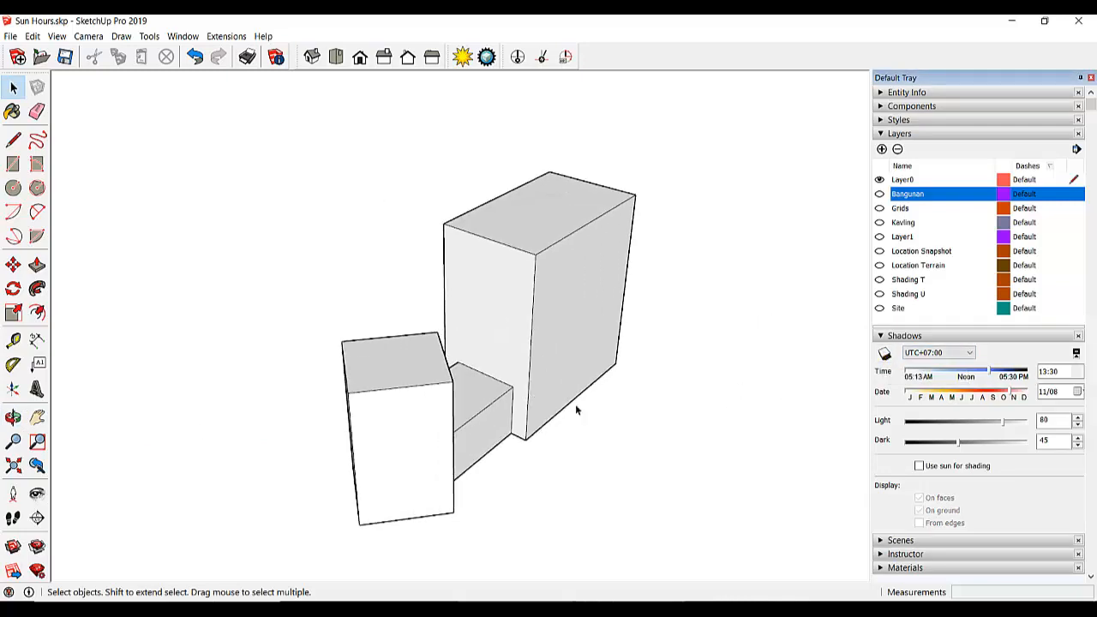
Step: Open the building mass group for editing and select all of its faces and edges
middle_drag(522, 372, 387, 367)
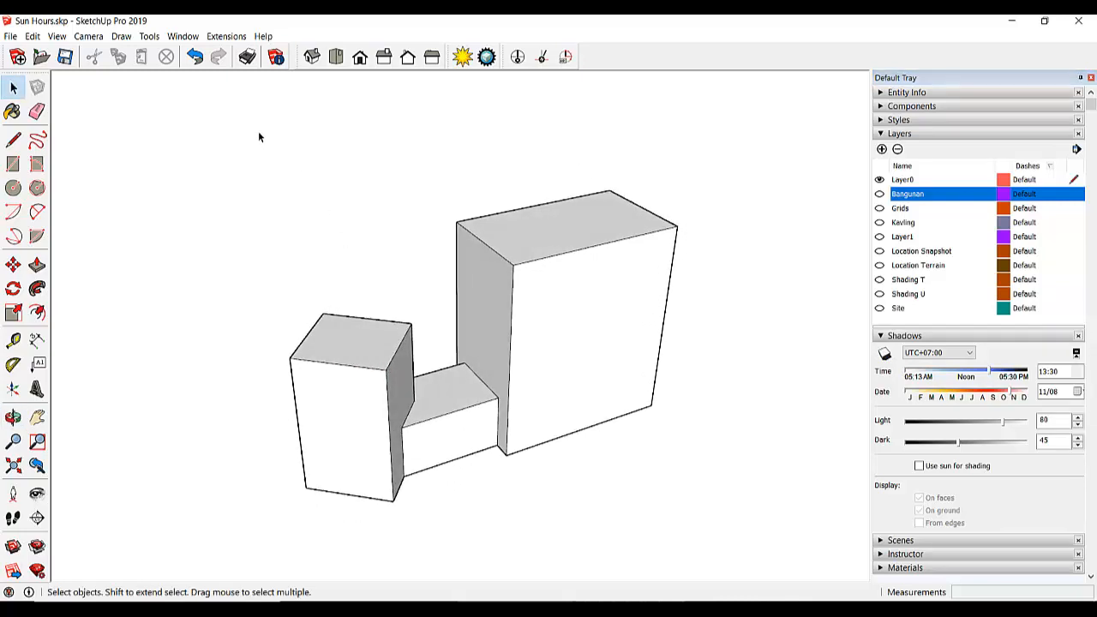
click(362, 420)
double_click(362, 421)
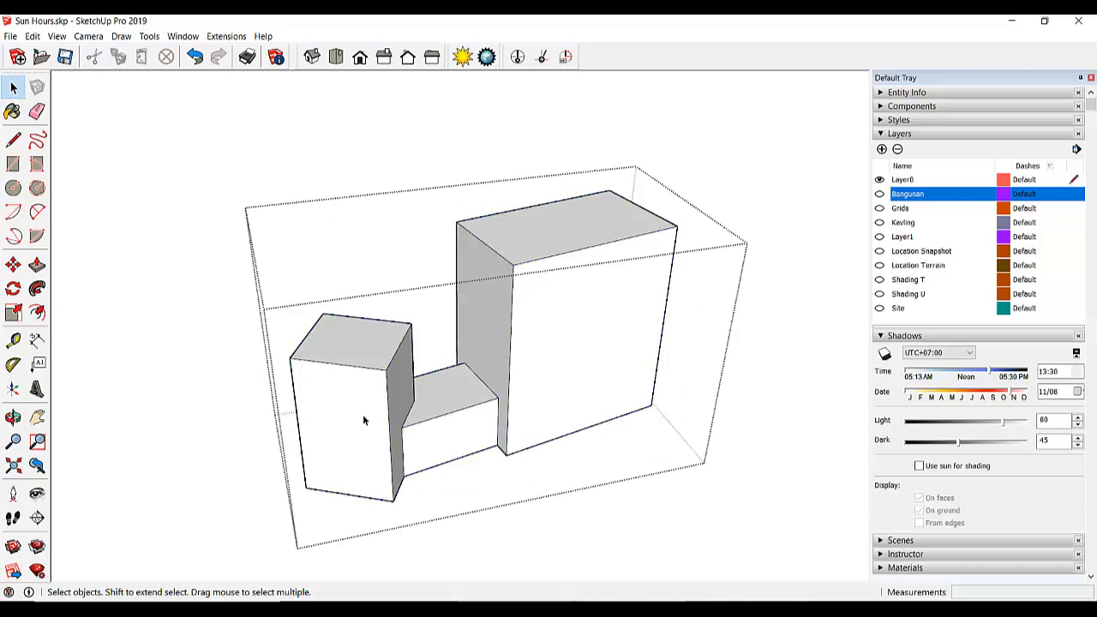
drag(263, 161, 733, 549)
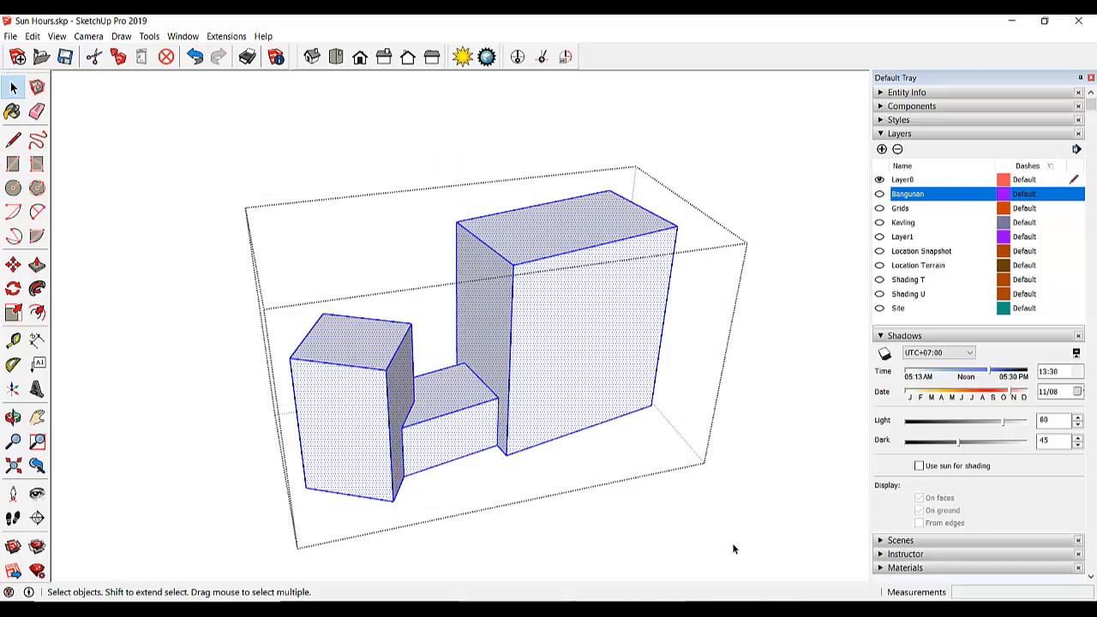
Step: Fit a SunHours grid to the selected faces with 5 m cells, 0.1 m height, interior nodes excluded, 75 nodes and 0.25 m inward offset
click(233, 40)
mouse_move(242, 56)
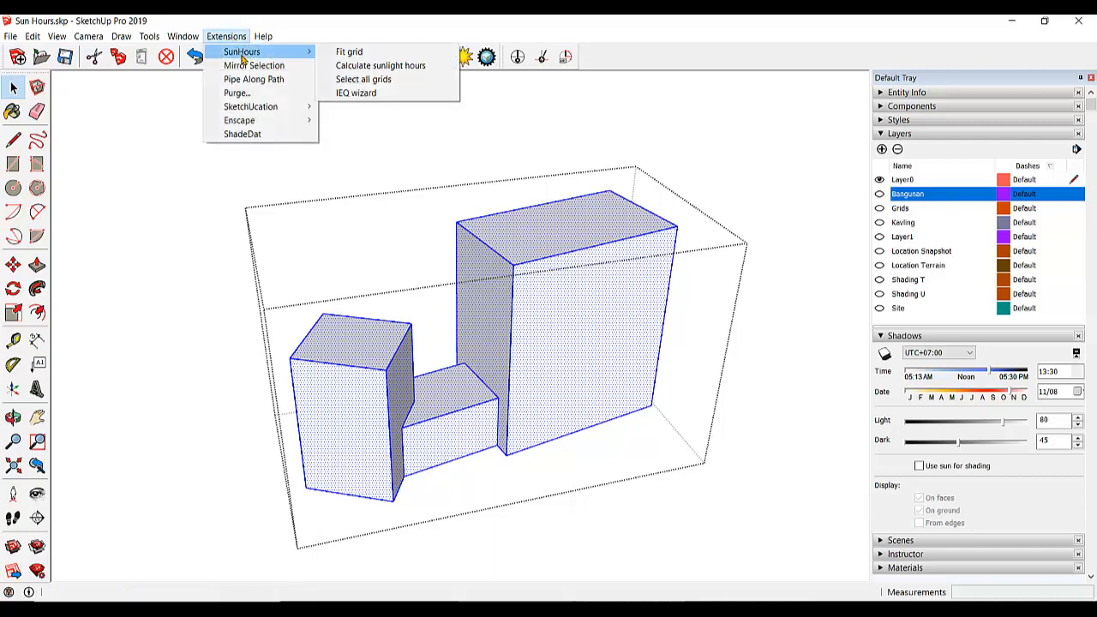
click(385, 54)
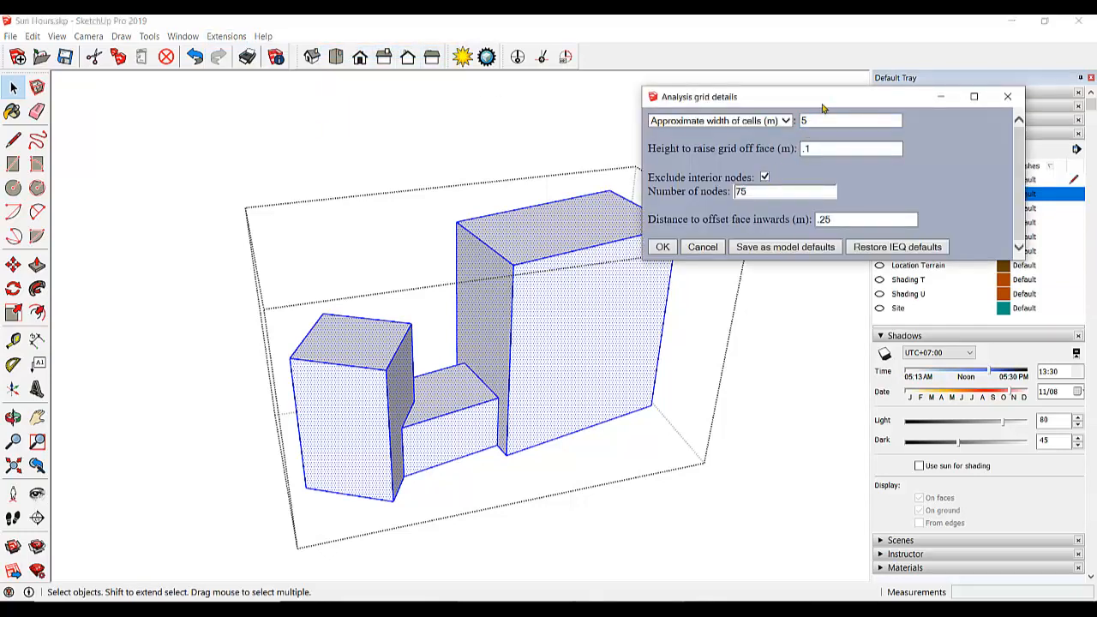
drag(825, 101, 460, 130)
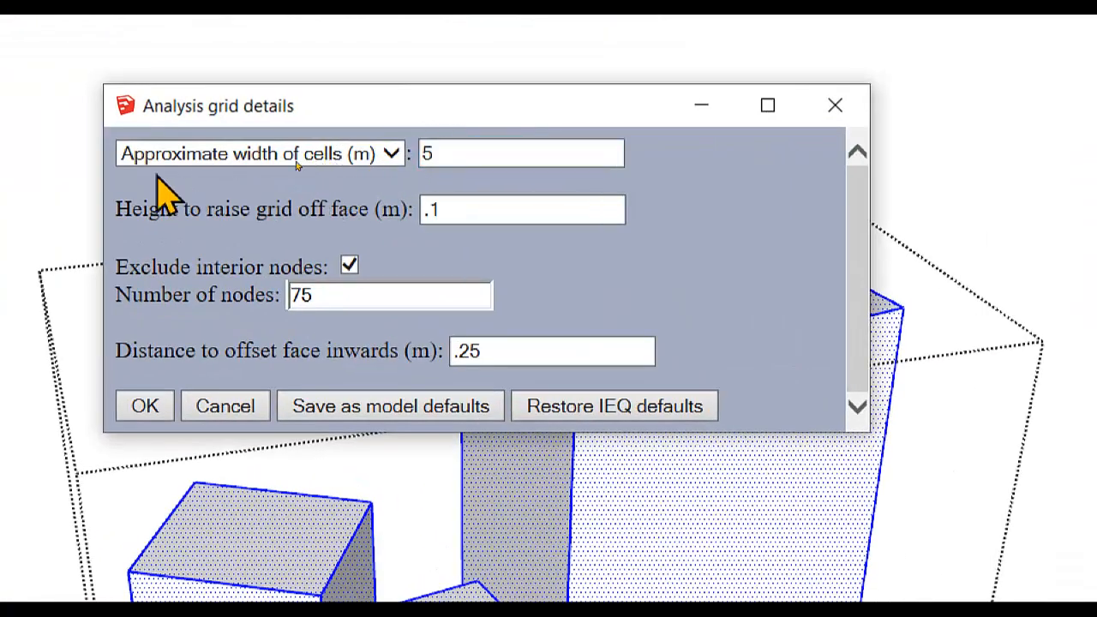
click(472, 154)
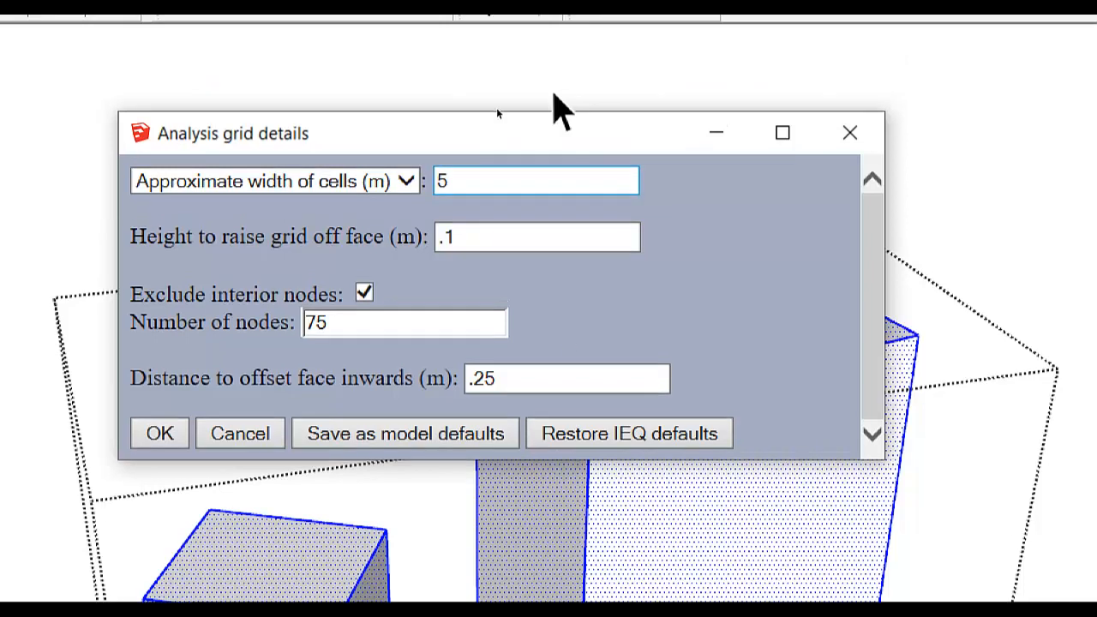
click(501, 168)
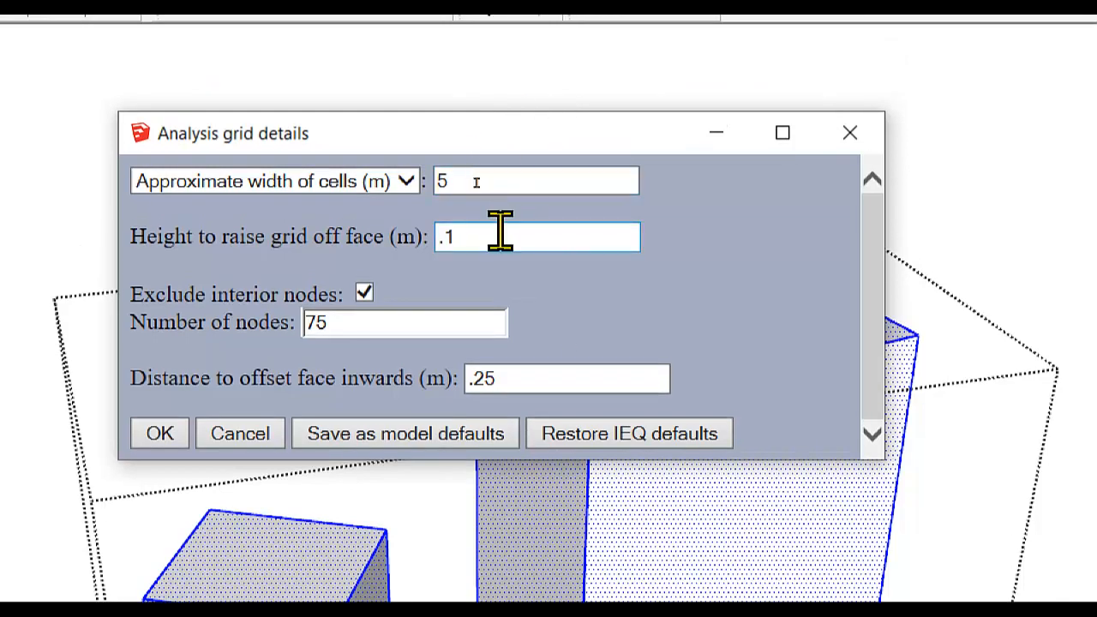
click(501, 232)
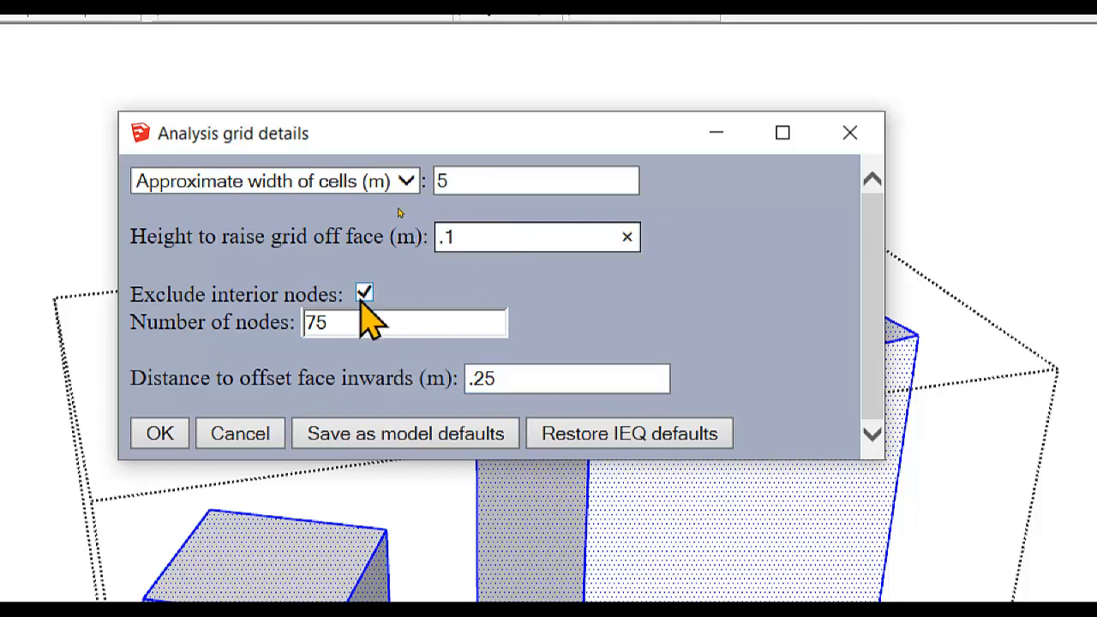
scroll(368, 327, down, 1)
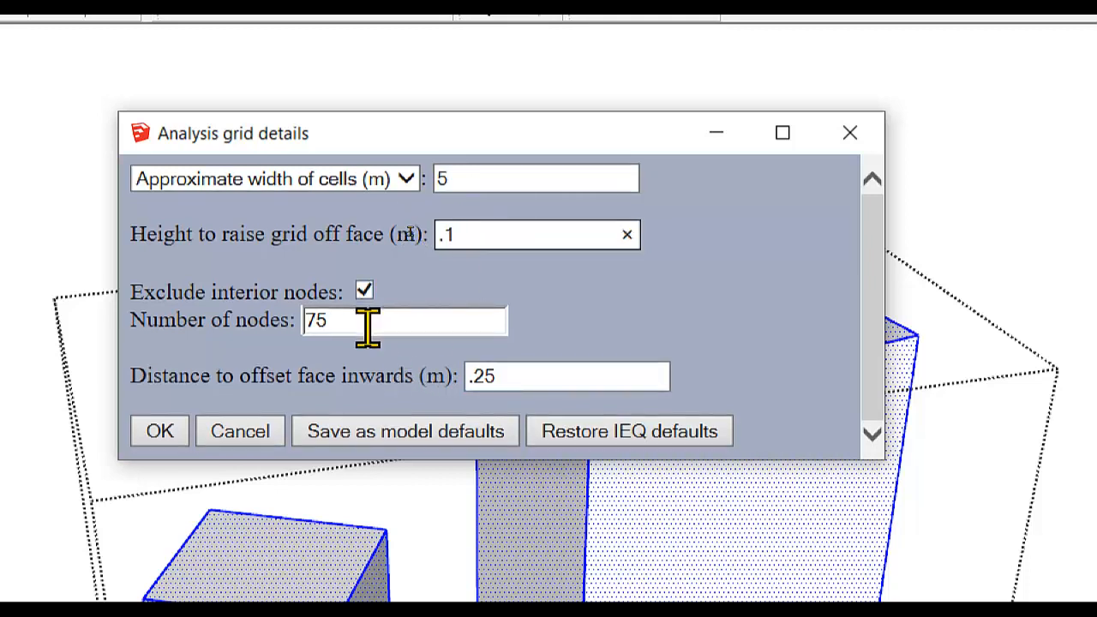
click(517, 377)
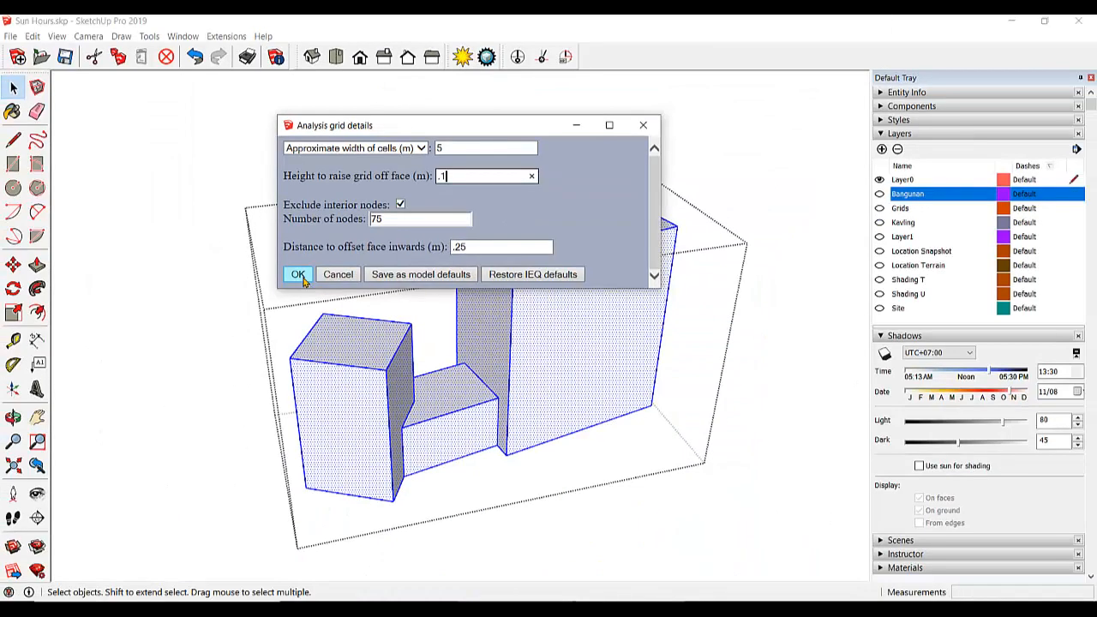
click(299, 275)
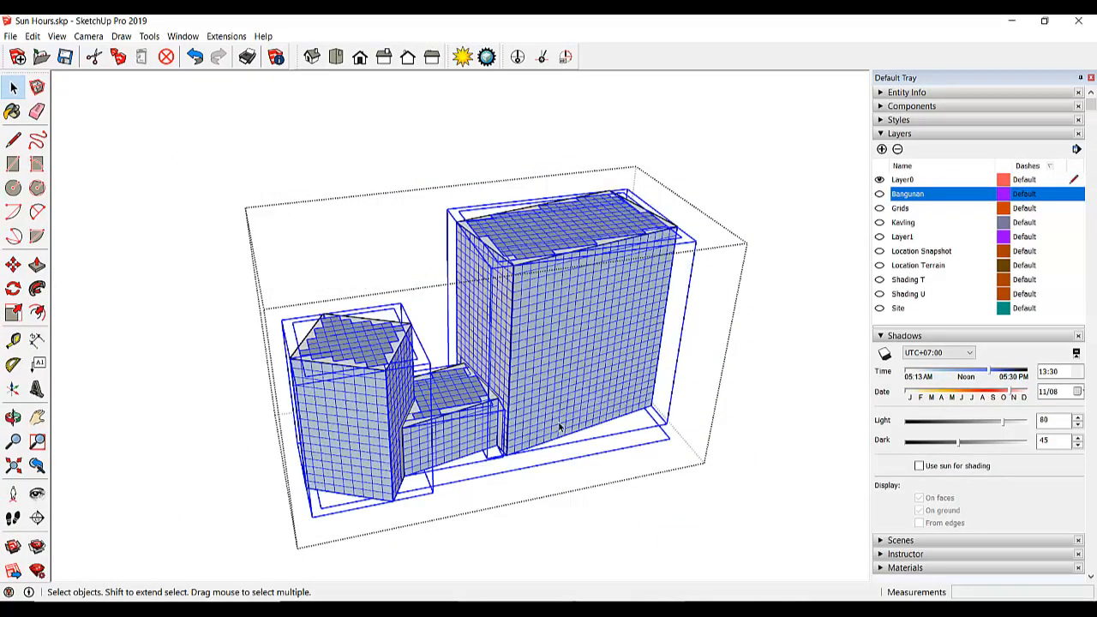
Step: Clear the selection and examine the cells of the analysis grids fitted to the walls and roofs of the building masses
scroll(559, 427, up, 1)
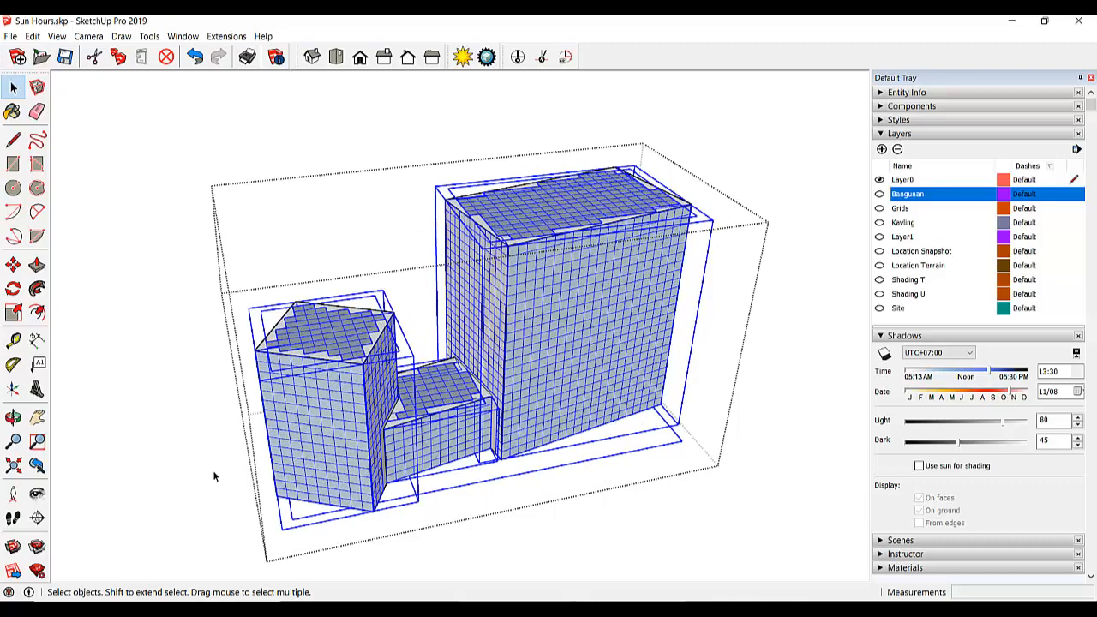
middle_drag(215, 477, 88, 360)
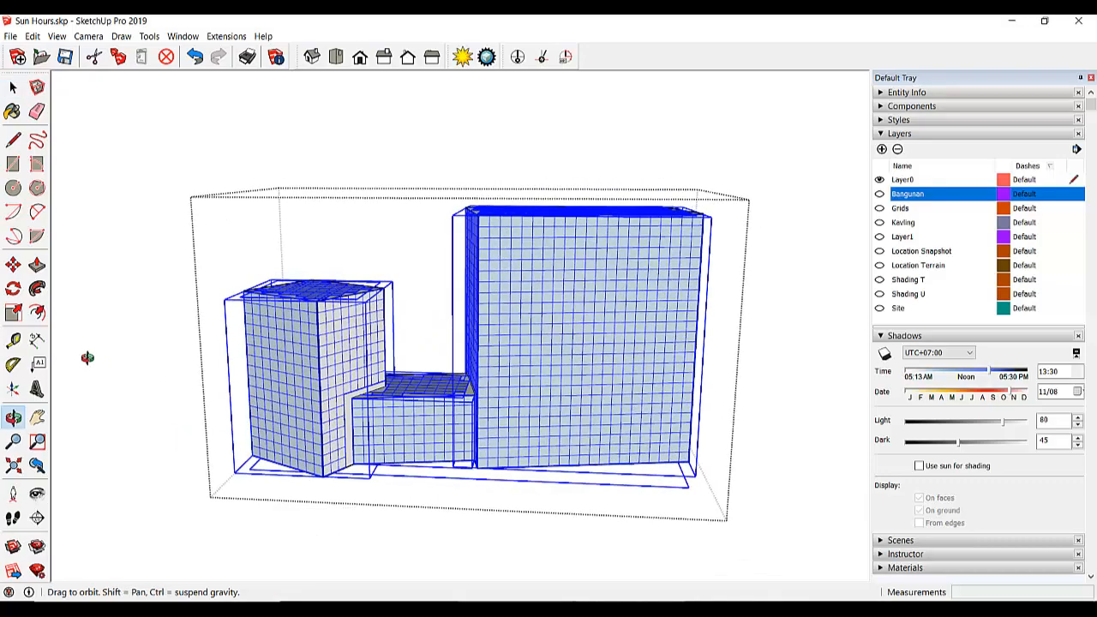
click(457, 555)
scroll(536, 395, up, 2)
middle_click(536, 395)
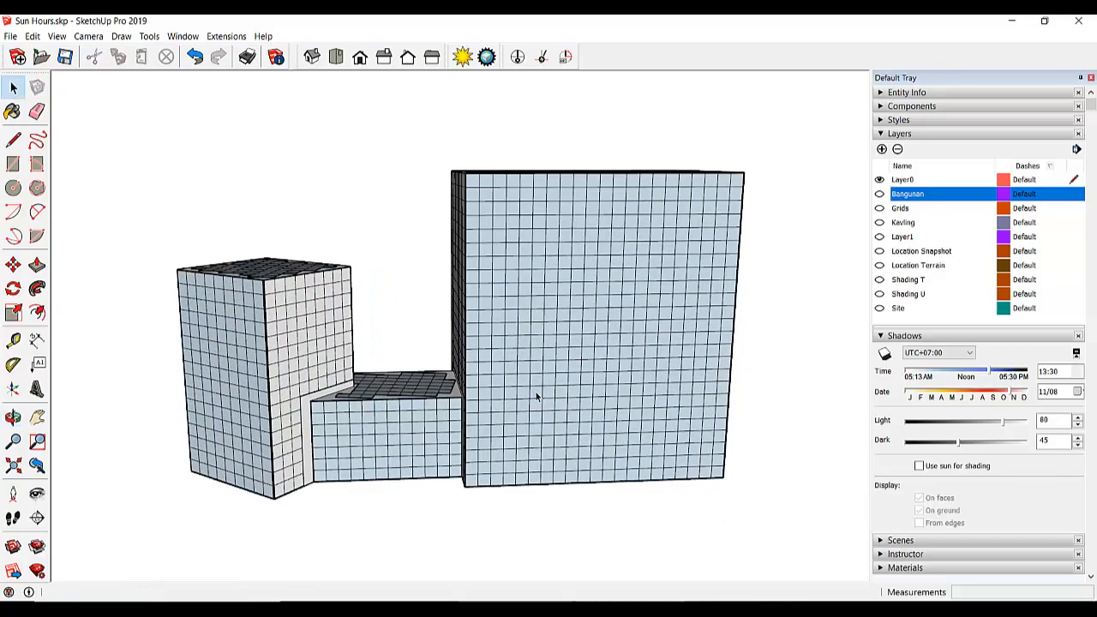
scroll(509, 326, up, 4)
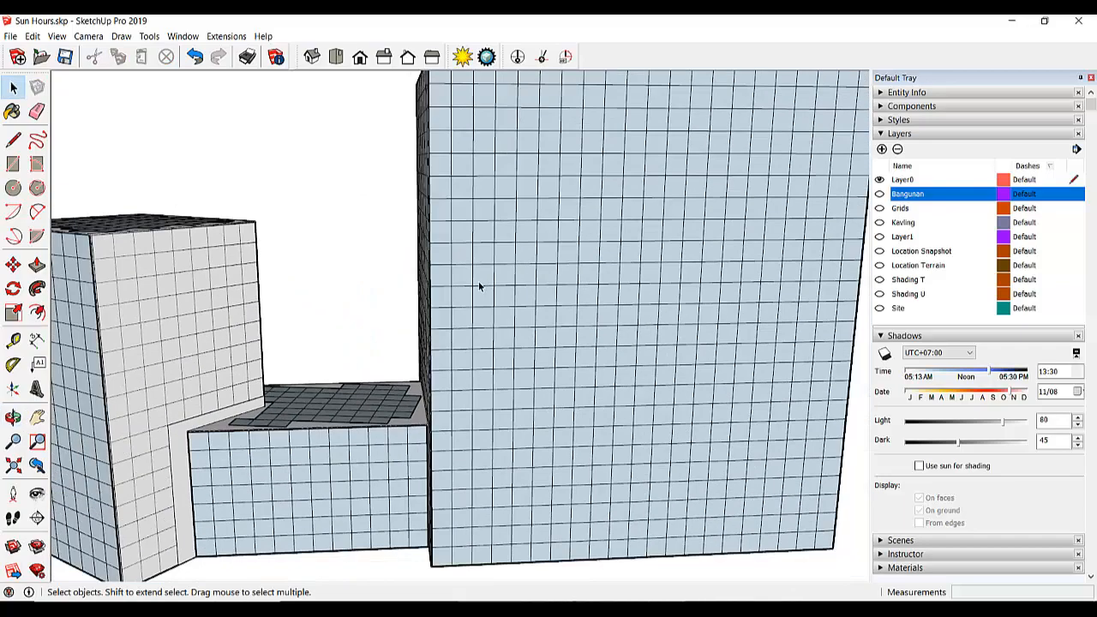
middle_drag(481, 287, 585, 367)
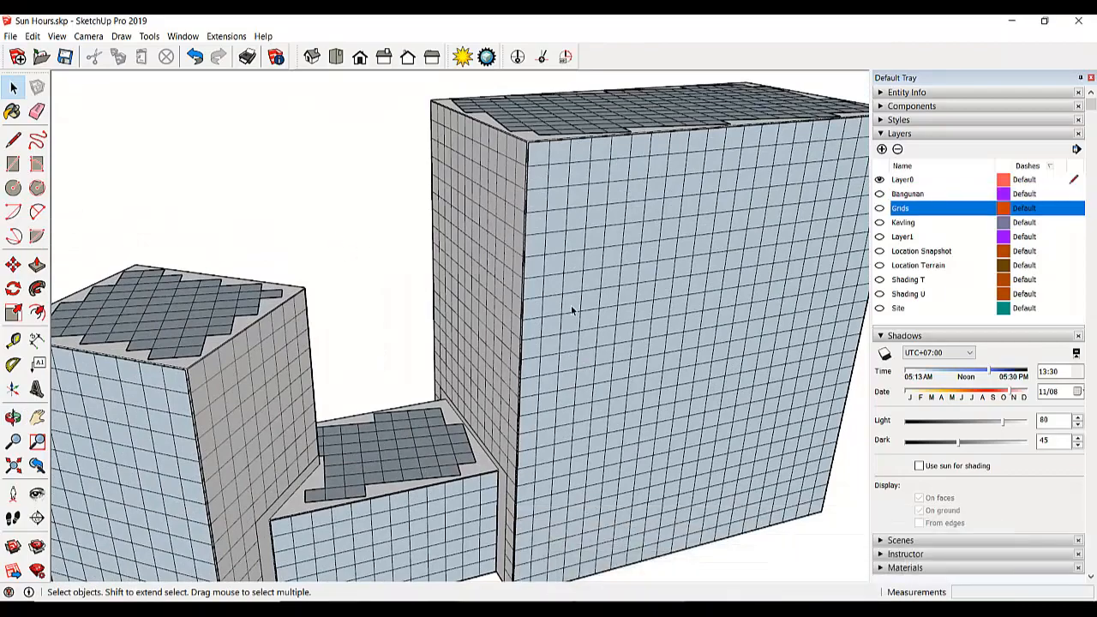
scroll(572, 309, up, 4)
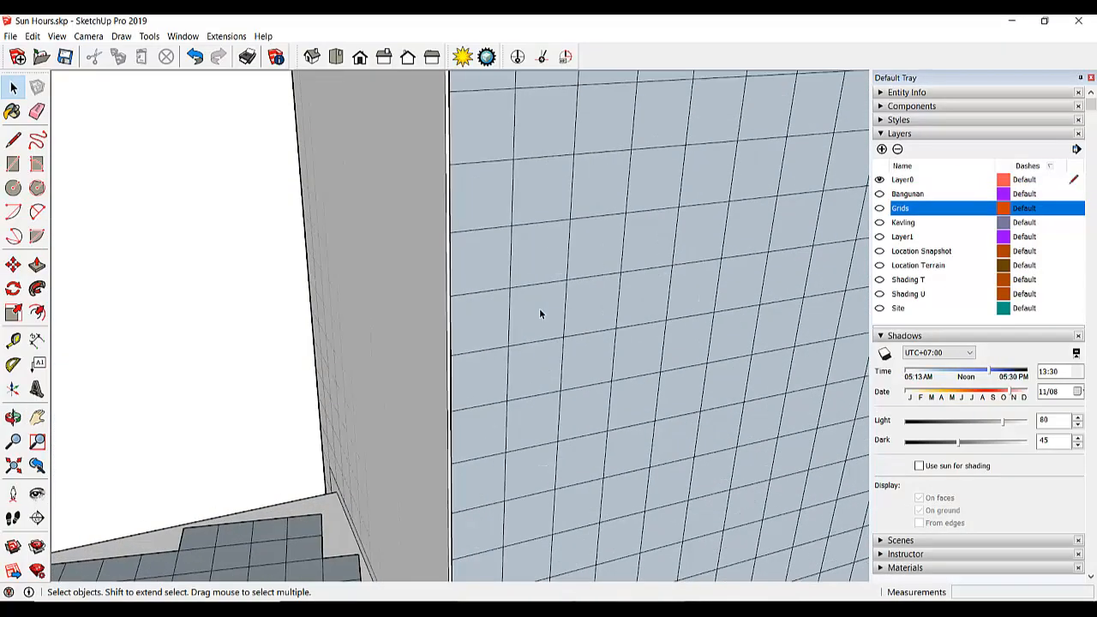
scroll(571, 331, down, 6)
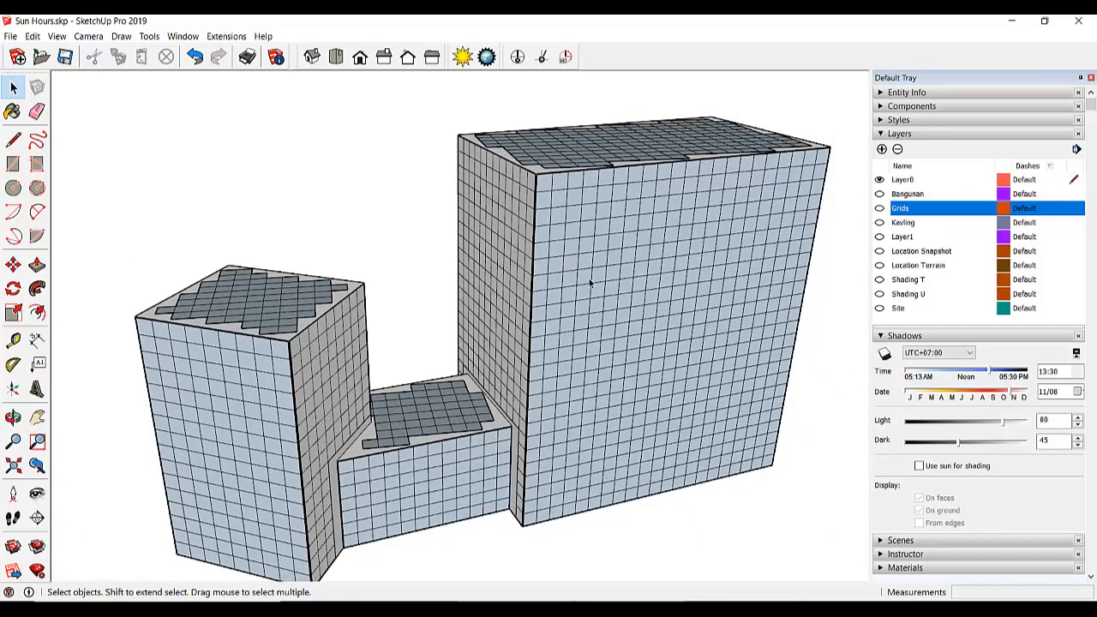
Step: Delete the analysis grid on the underside of the building masses
mouse_move(590, 283)
middle_down()
mouse_move(478, 140)
mouse_move(503, 400)
mouse_move(539, 196)
mouse_move(514, 421)
middle_up()
key(ctrl+a)
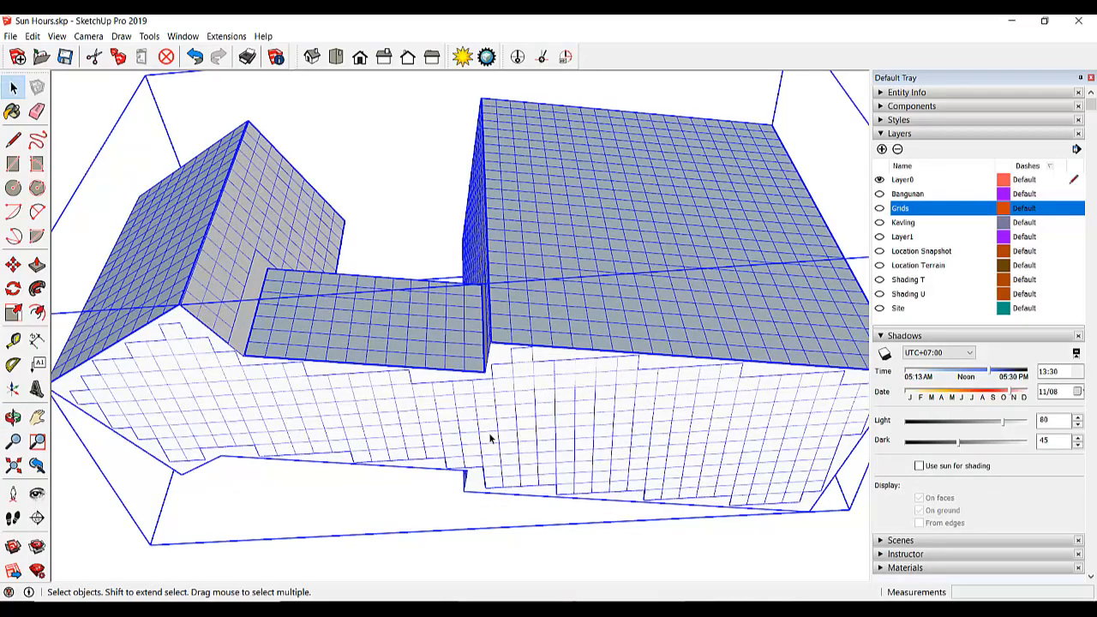
key(ctrl+t)
click(498, 433)
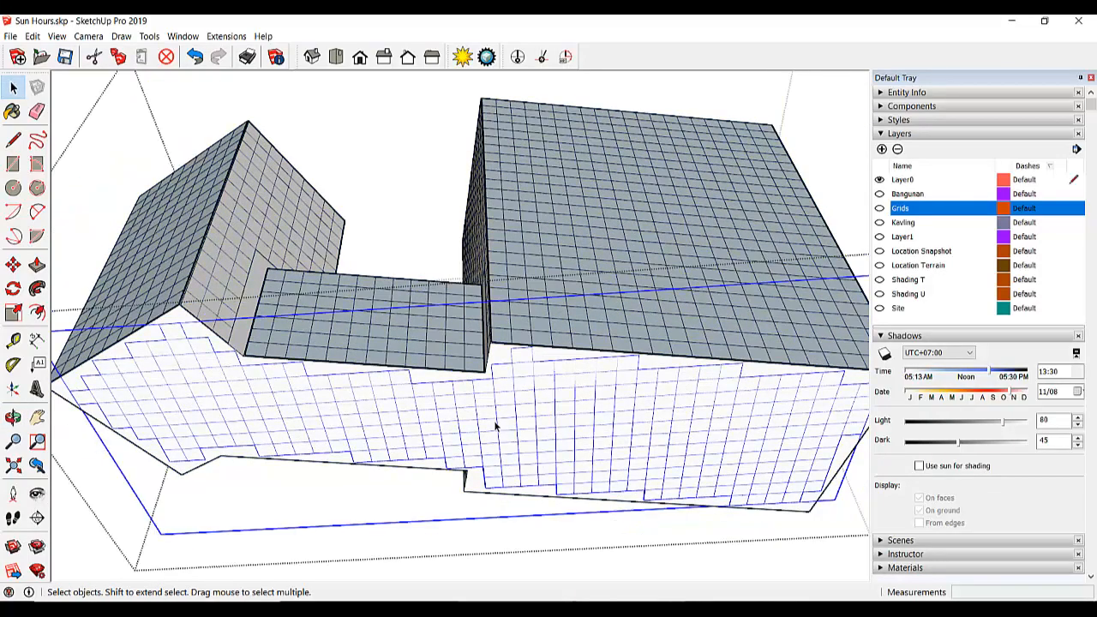
key(Delete)
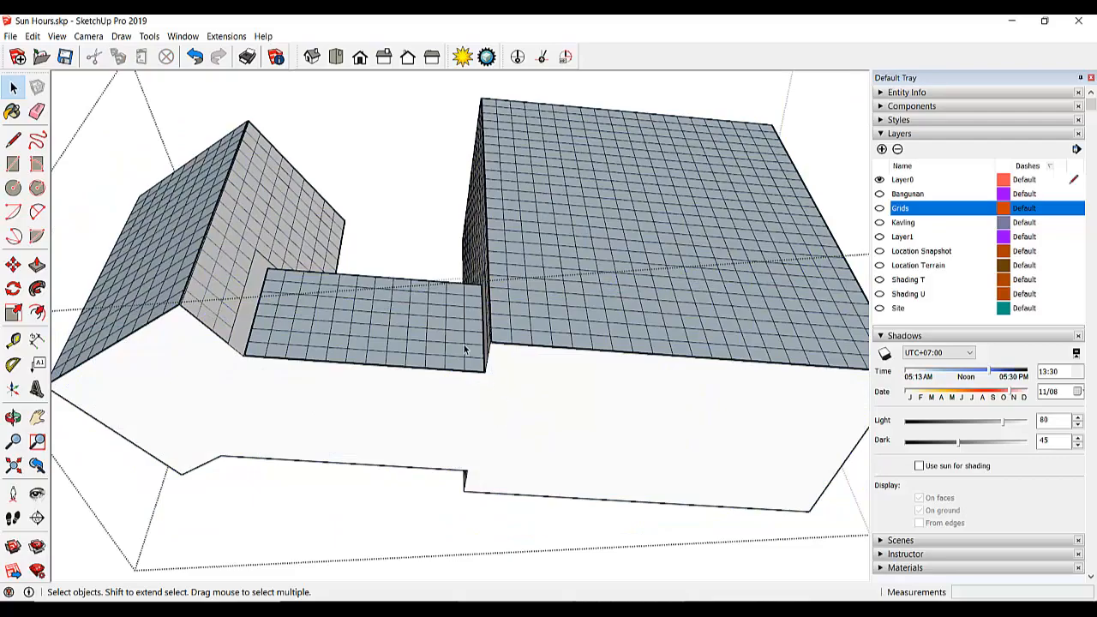
Step: Examine the analysis grids on the roofs and around the side walls, especially where the low connecting block meets the towers
middle_drag(466, 350, 503, 481)
middle_drag(474, 445, 330, 487)
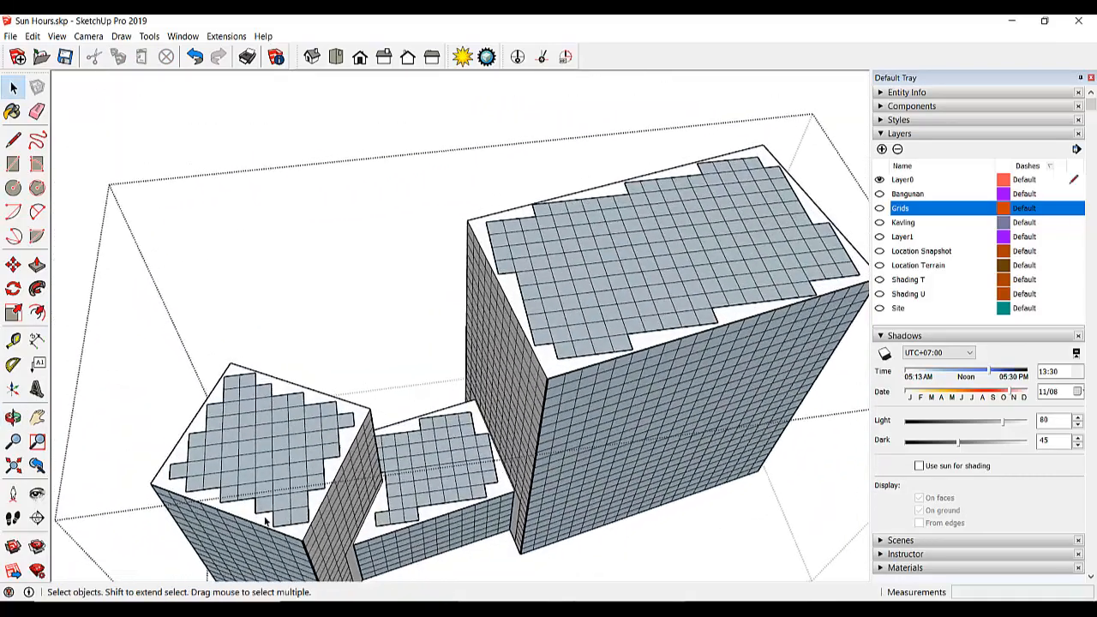
scroll(240, 517, up, 3)
scroll(230, 408, down, 3)
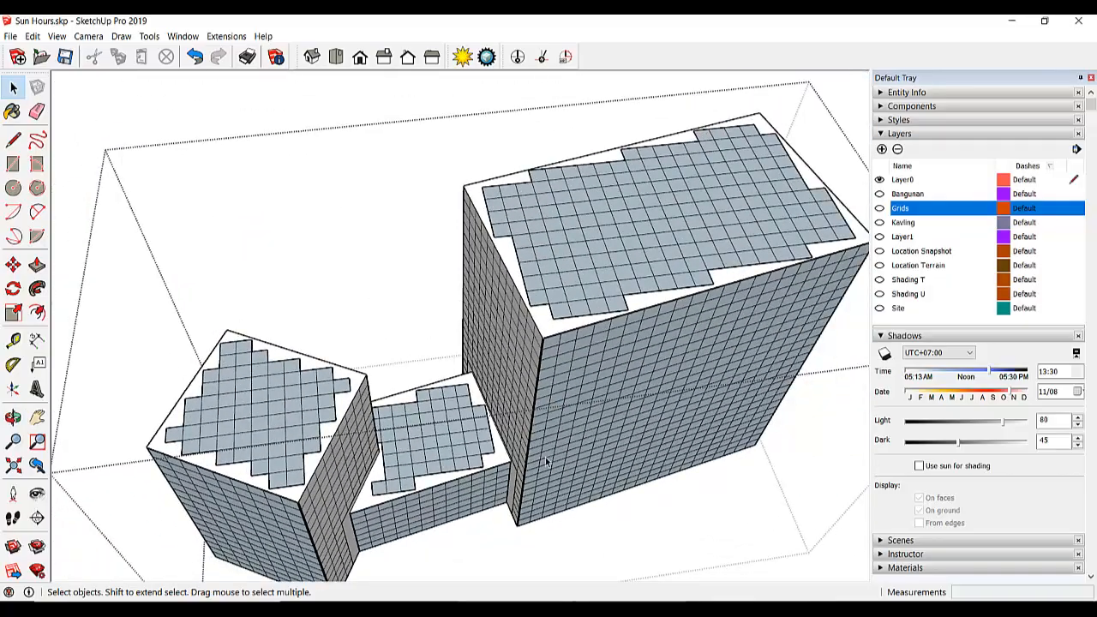
middle_drag(469, 491, 876, 347)
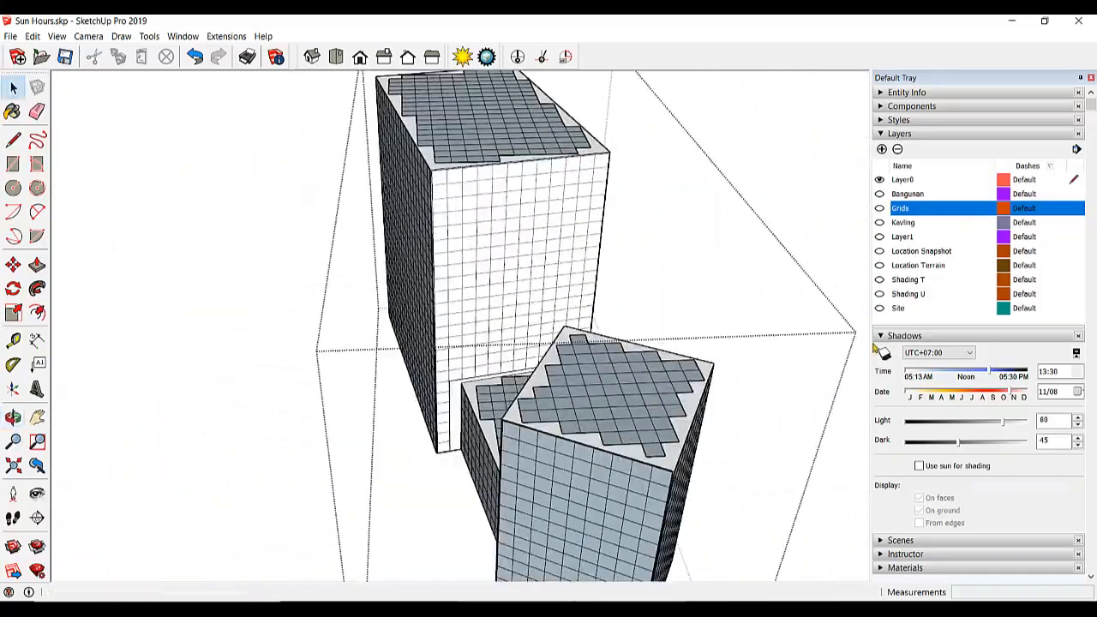
middle_drag(428, 454, 823, 368)
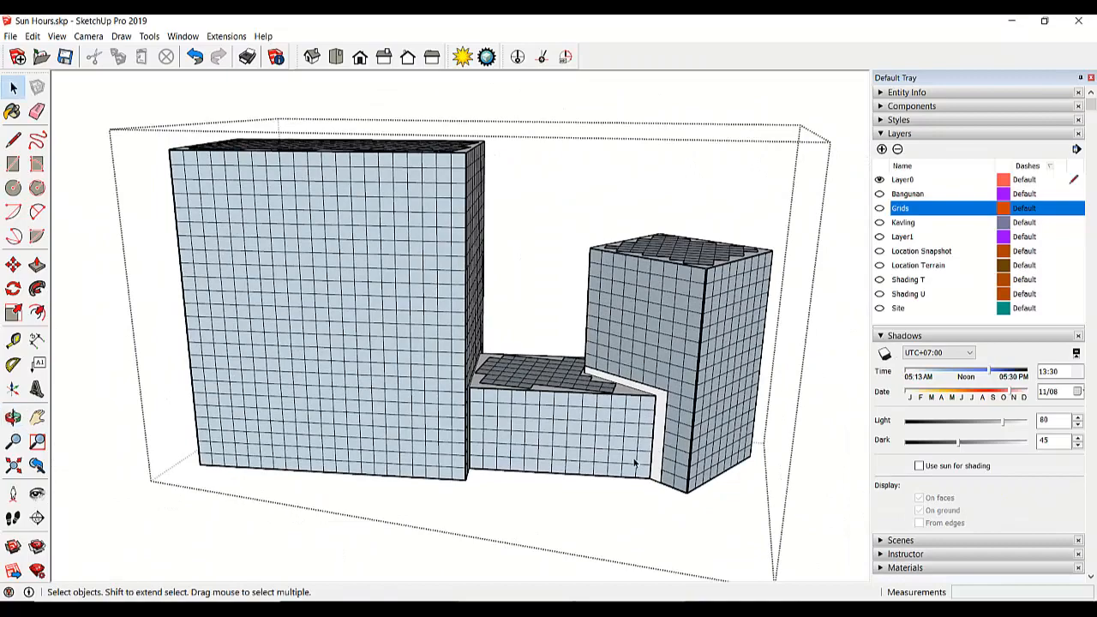
scroll(634, 463, up, 4)
scroll(680, 410, up, 3)
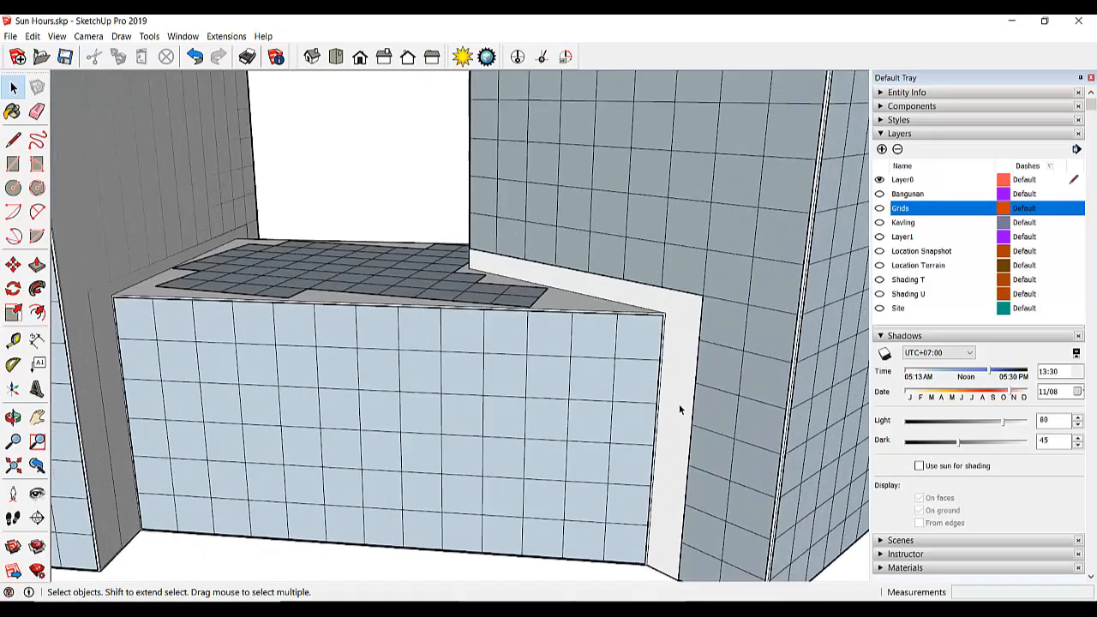
scroll(572, 363, down, 4)
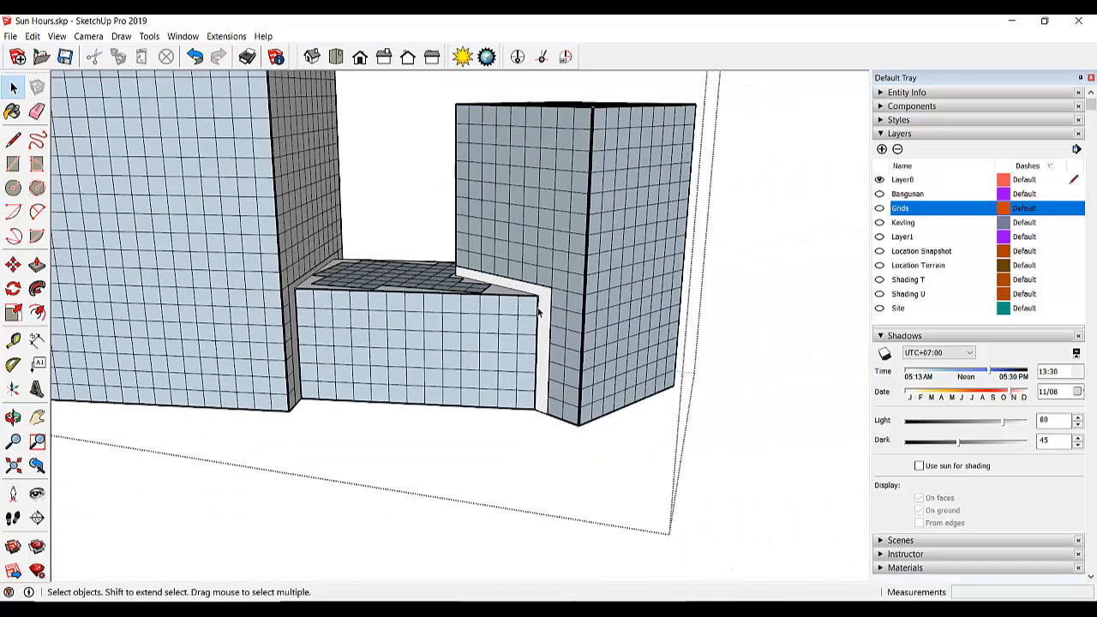
scroll(553, 326, up, 5)
scroll(592, 284, down, 5)
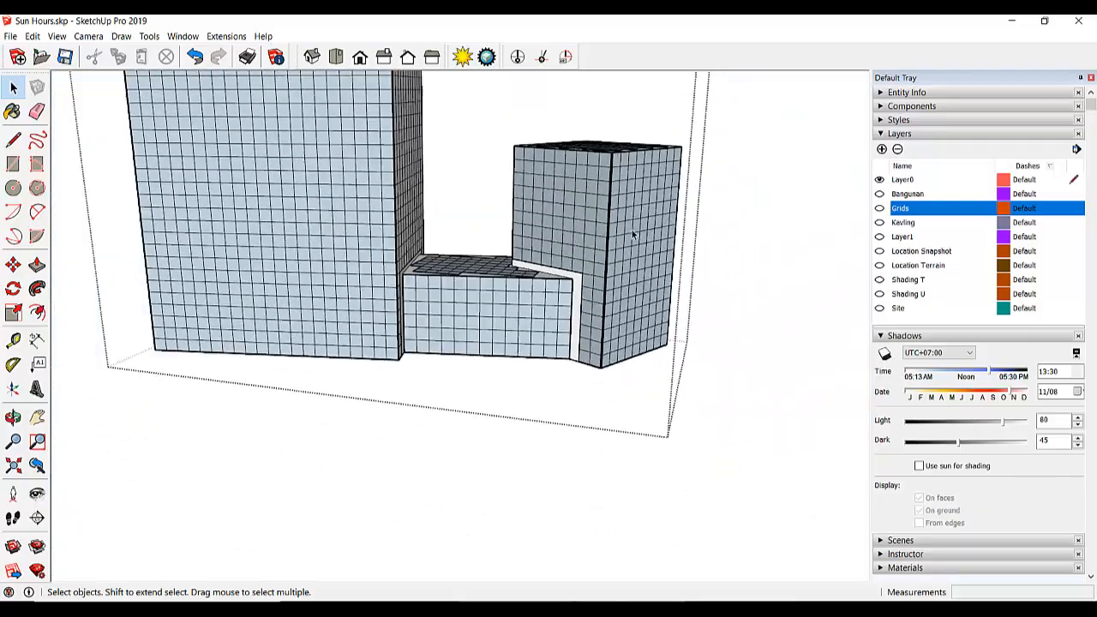
middle_drag(604, 281, 199, 438)
middle_drag(778, 318, 696, 132)
scroll(413, 206, up, 7)
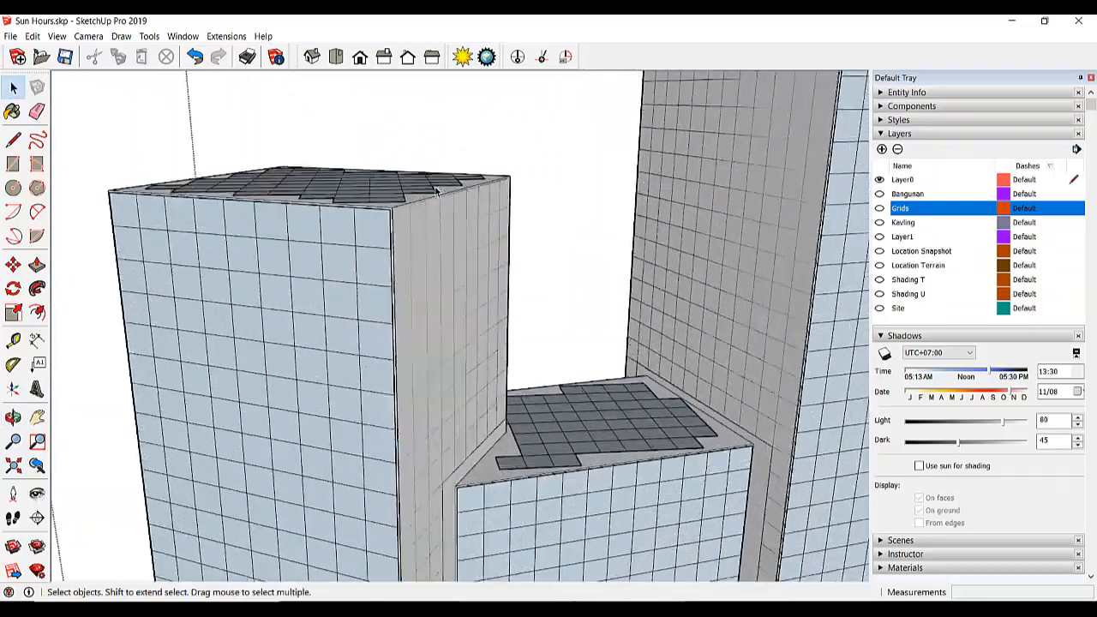
scroll(405, 195, down, 2)
scroll(367, 289, up, 1)
scroll(396, 275, down, 3)
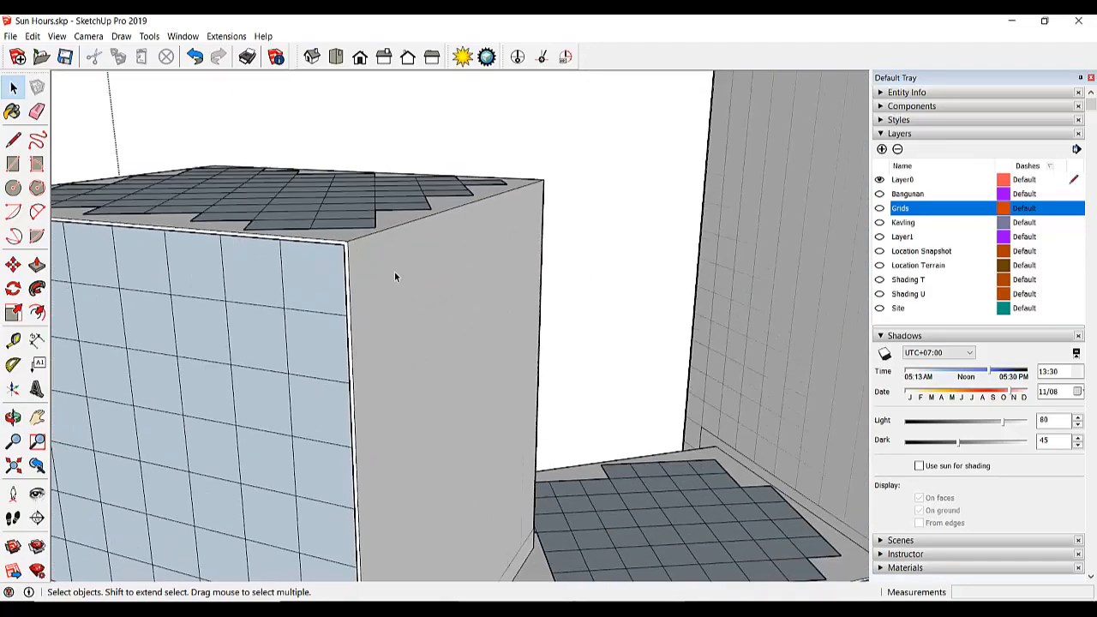
Step: Move the analysis grid on the smaller tower's side wall facing the connecting block about 0.32 m away from the face
click(428, 343)
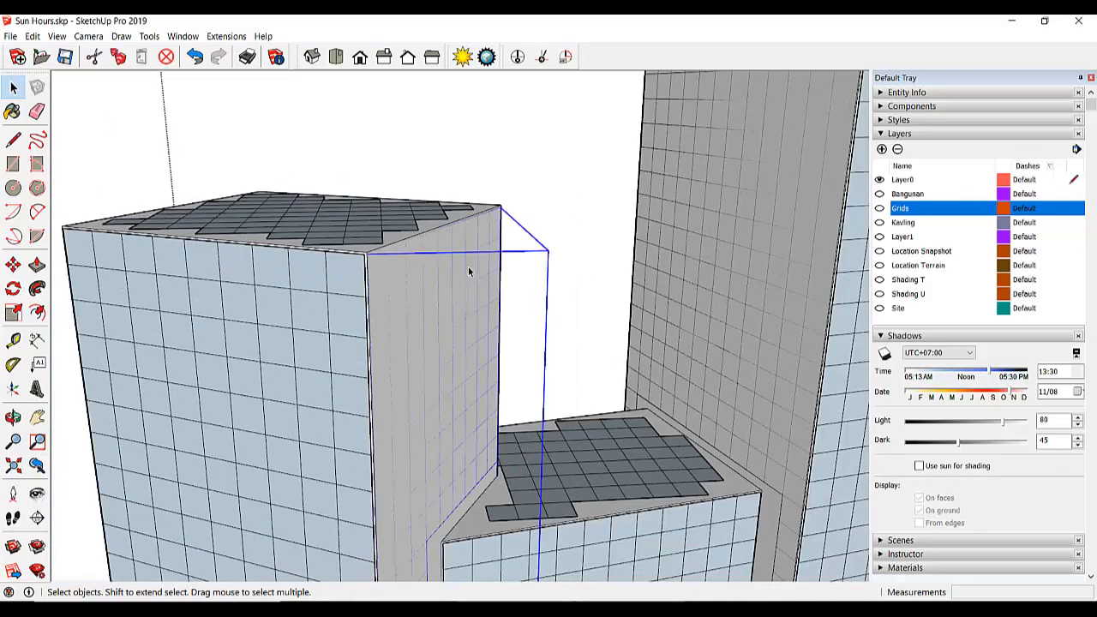
scroll(470, 270, down, 4)
scroll(493, 394, up, 6)
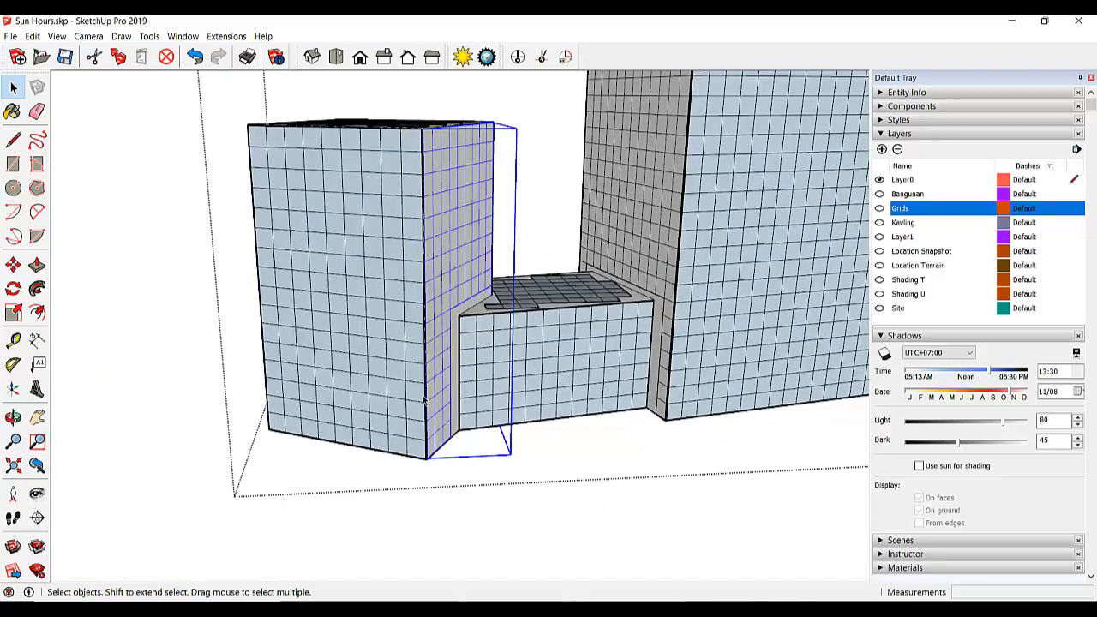
click(13, 264)
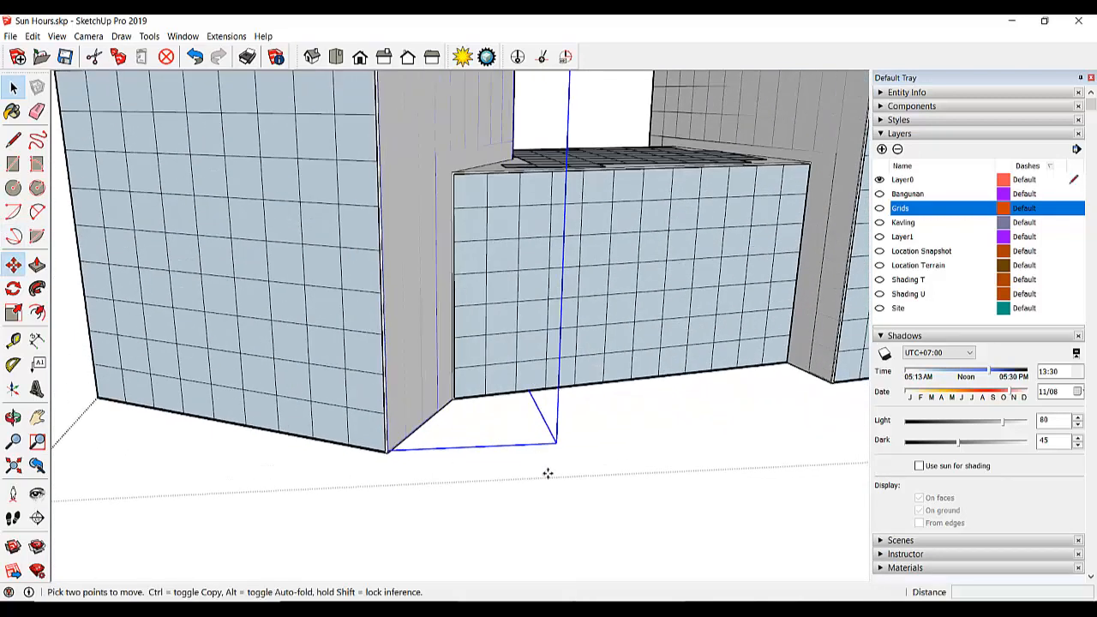
scroll(449, 468, up, 2)
scroll(400, 470, up, 2)
click(397, 470)
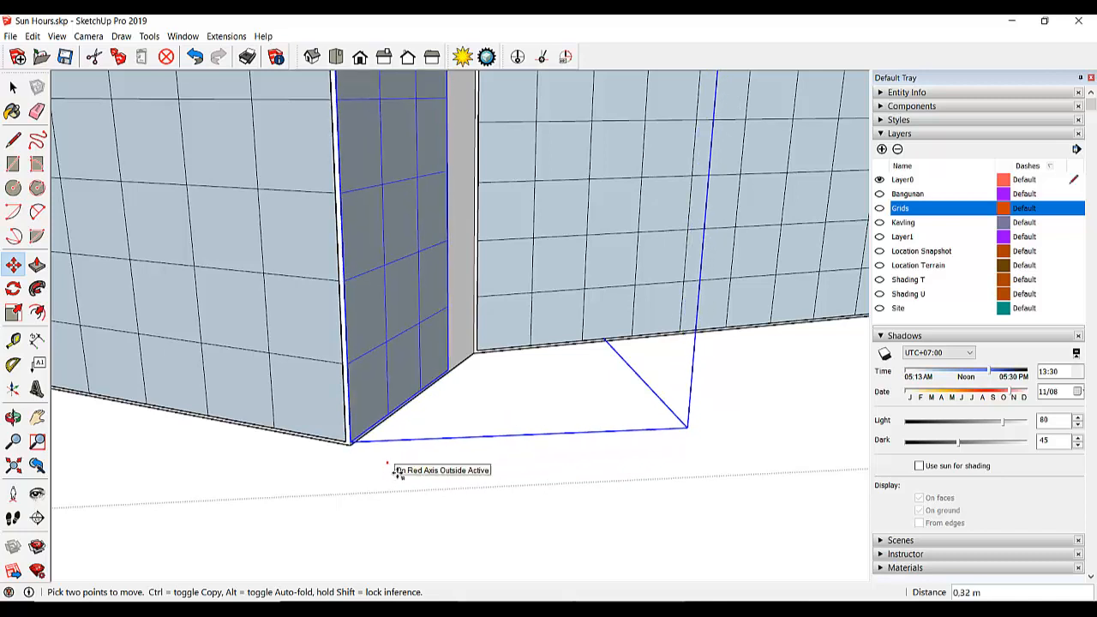
Step: Cancel the current move and place the smaller tower's side wall grid facing the connecting block 0.2 m away from its face
key(Escape)
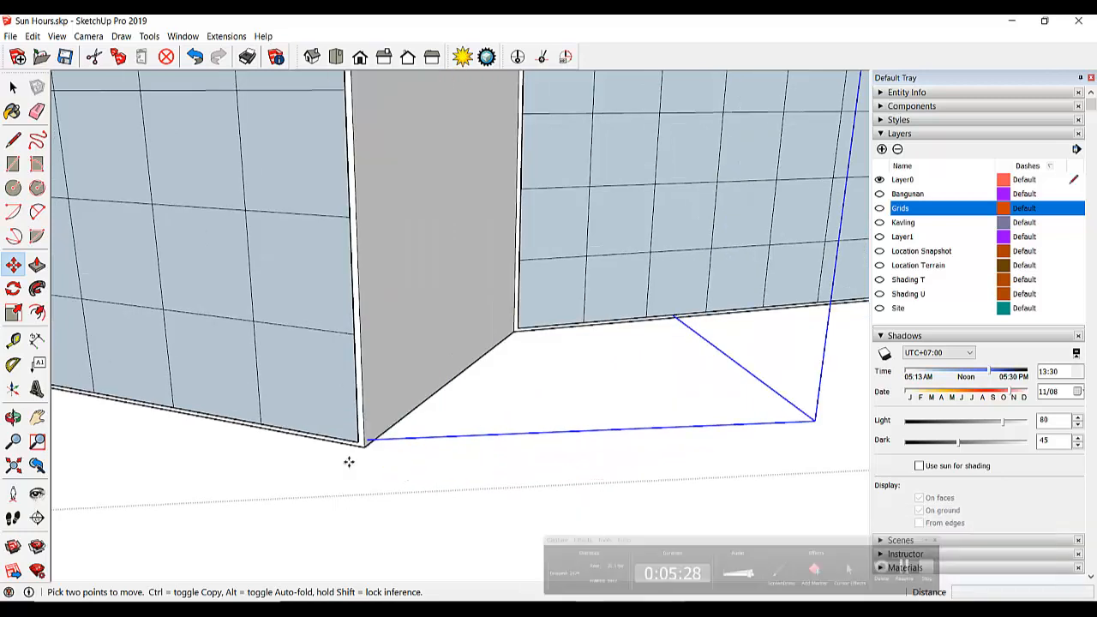
click(265, 433)
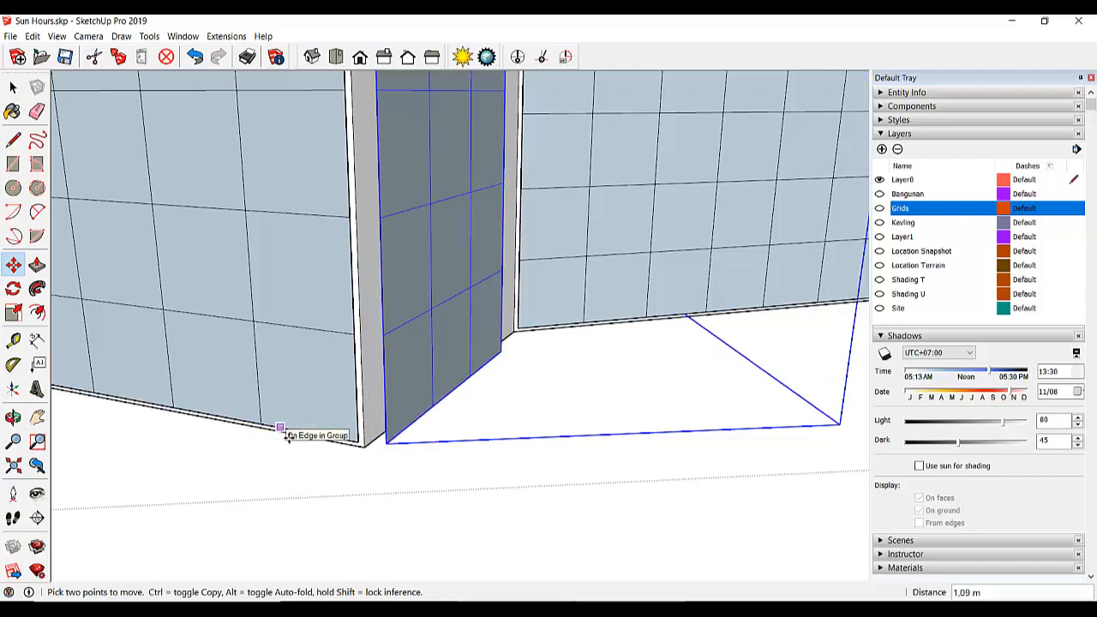
text(,2)
key(Return)
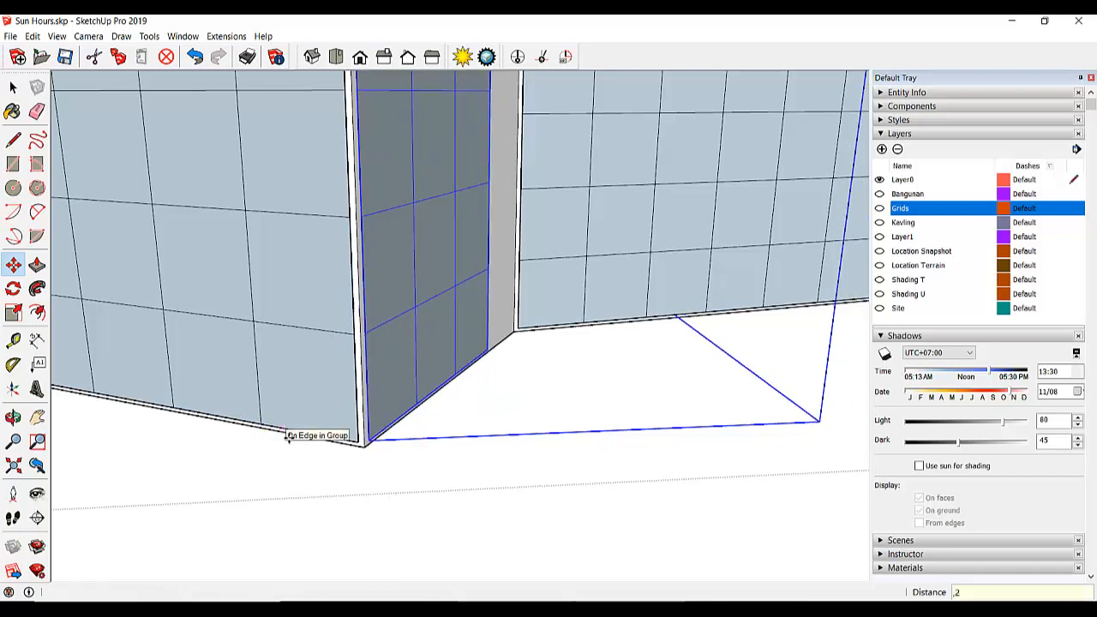
key(ctrl+t)
scroll(304, 445, down, 4)
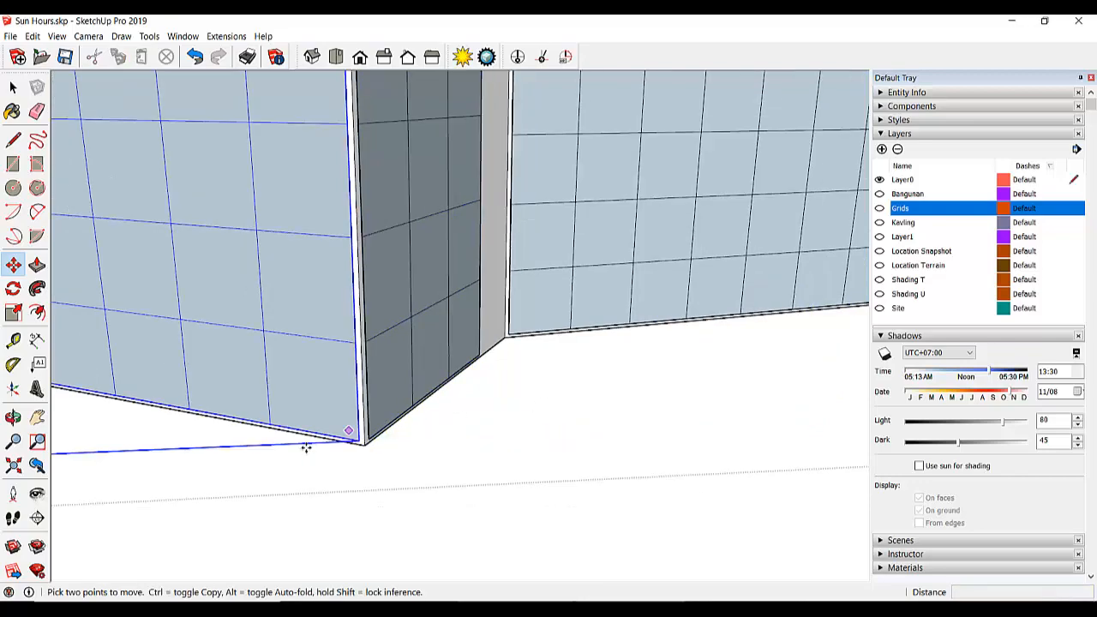
Step: Move the analysis grid on the larger tower's side wall facing the connecting block 0.2 m away from the face
scroll(665, 343, up, 2)
scroll(598, 382, down, 2)
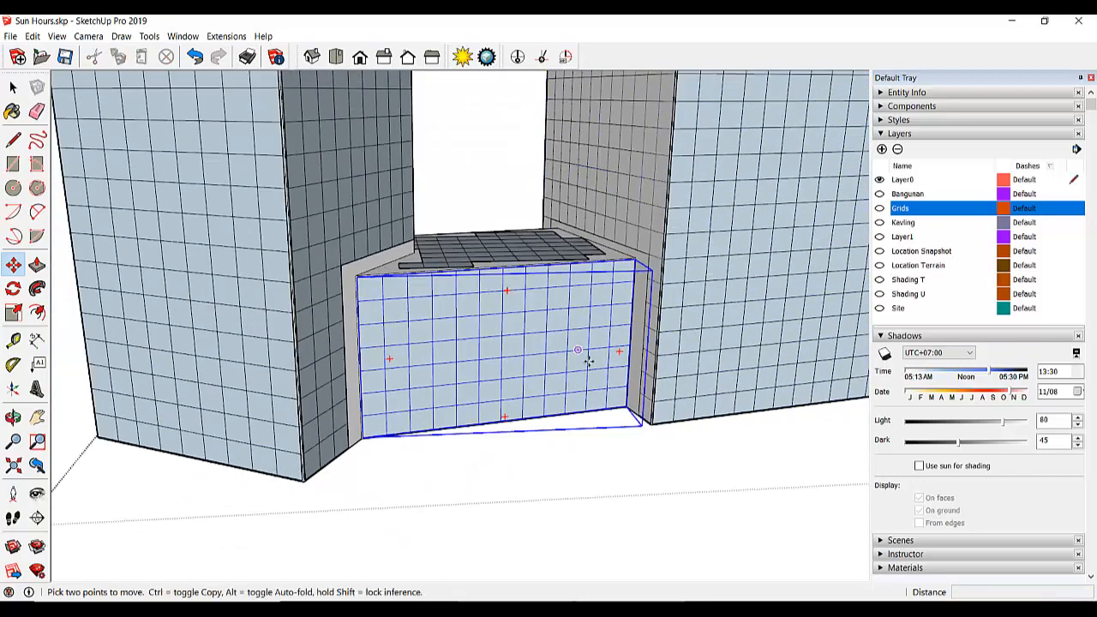
scroll(589, 362, up, 2)
scroll(625, 299, down, 3)
scroll(553, 308, up, 2)
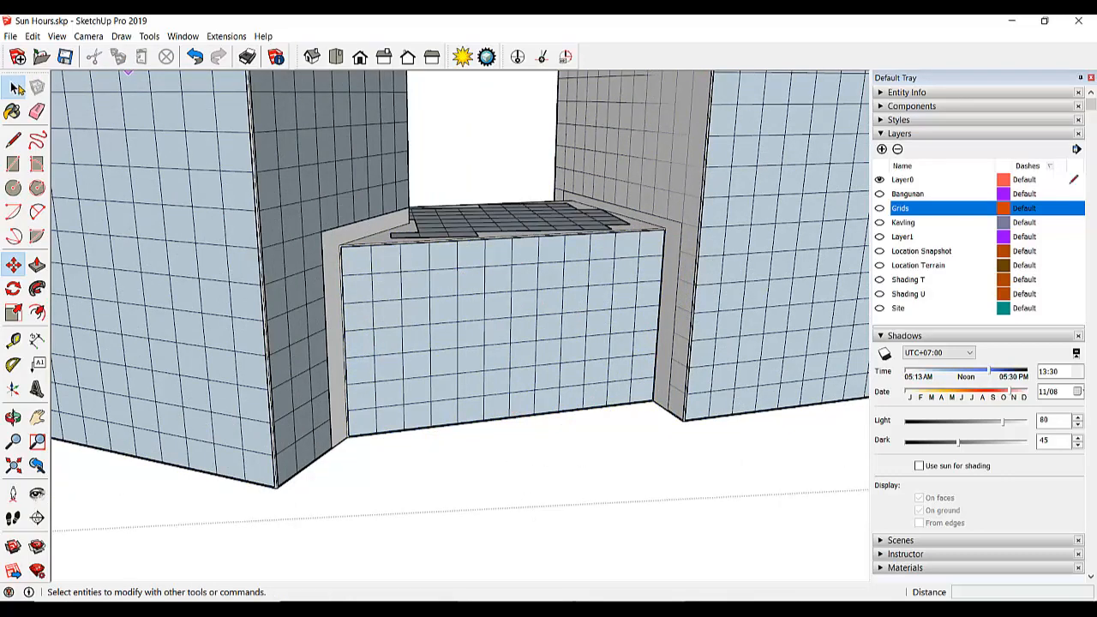
click(13, 87)
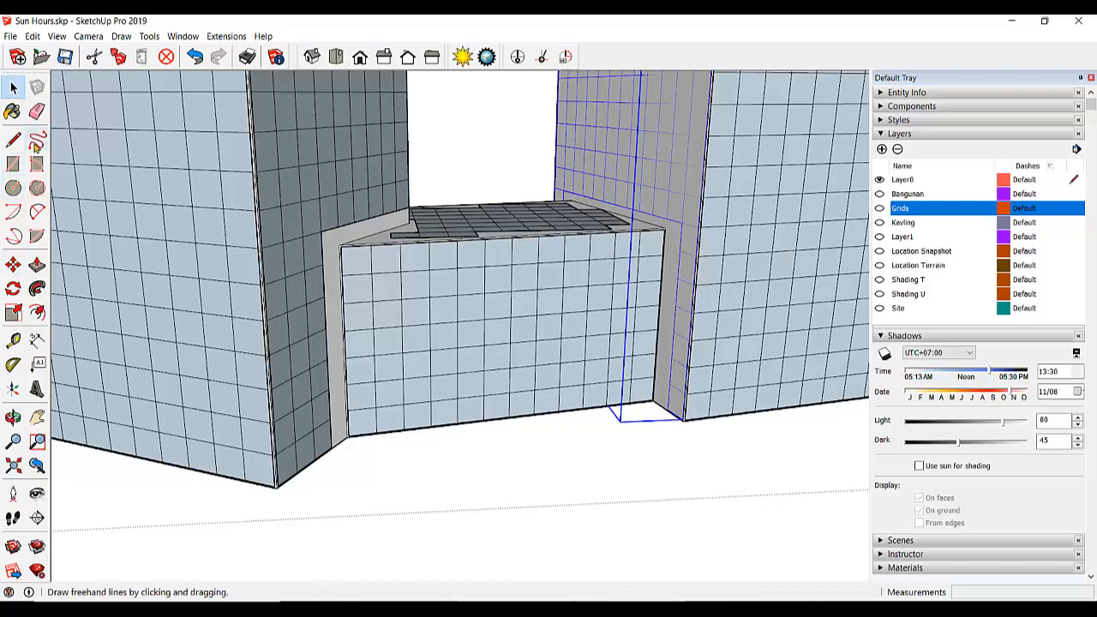
click(13, 265)
scroll(737, 429, up, 5)
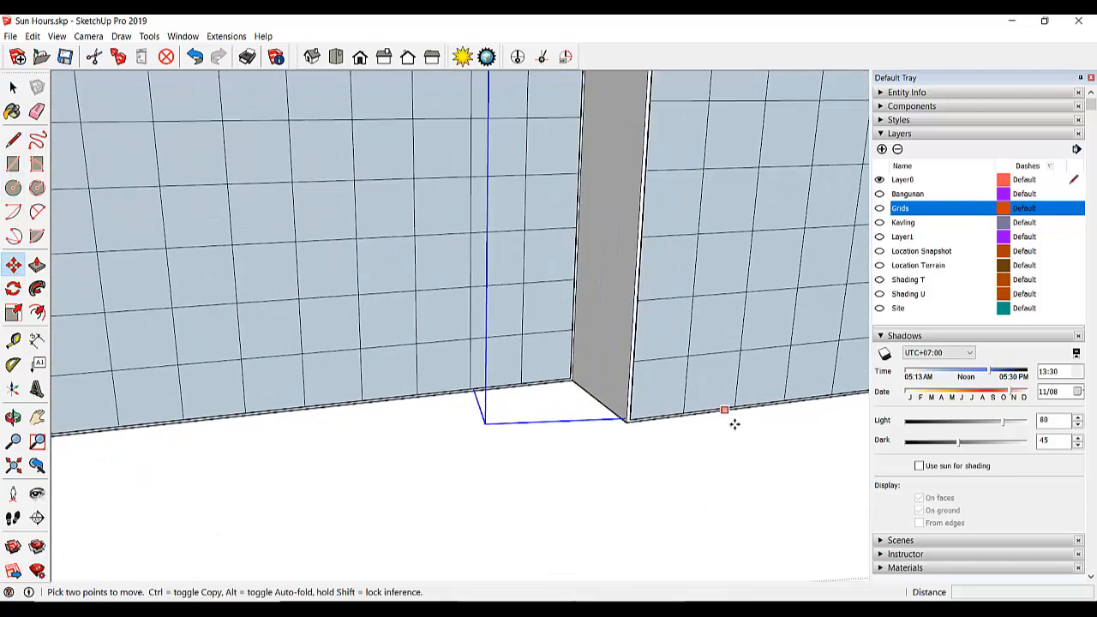
click(738, 401)
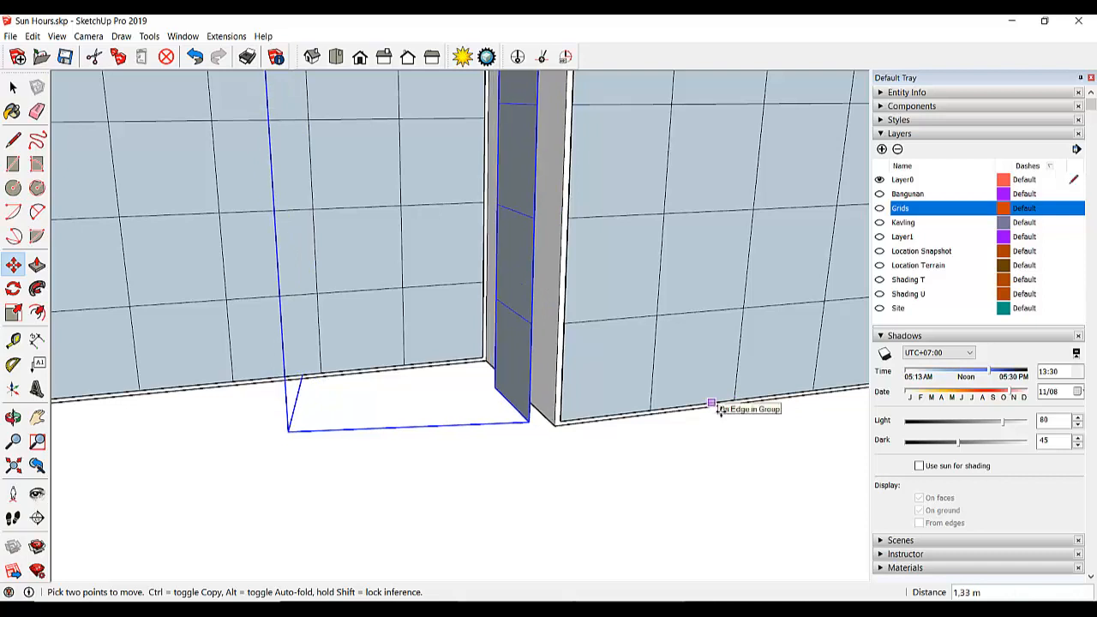
text(,2)
key(Return)
Step: Clear the selection and try to select all SunHours grids from outside the building group
scroll(591, 403, down, 6)
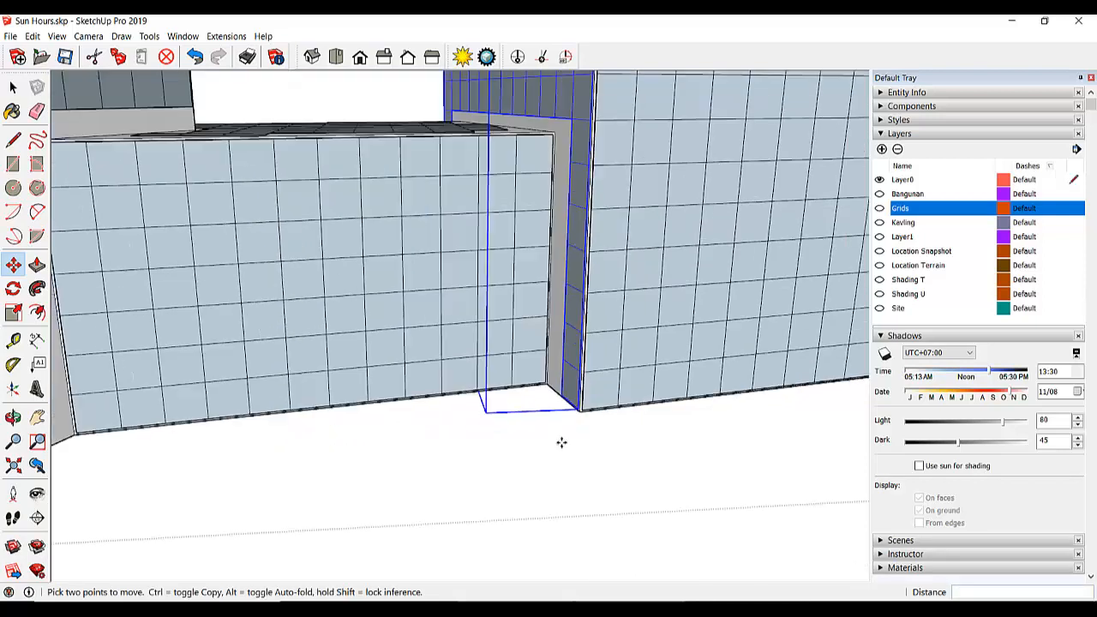
scroll(543, 409, down, 5)
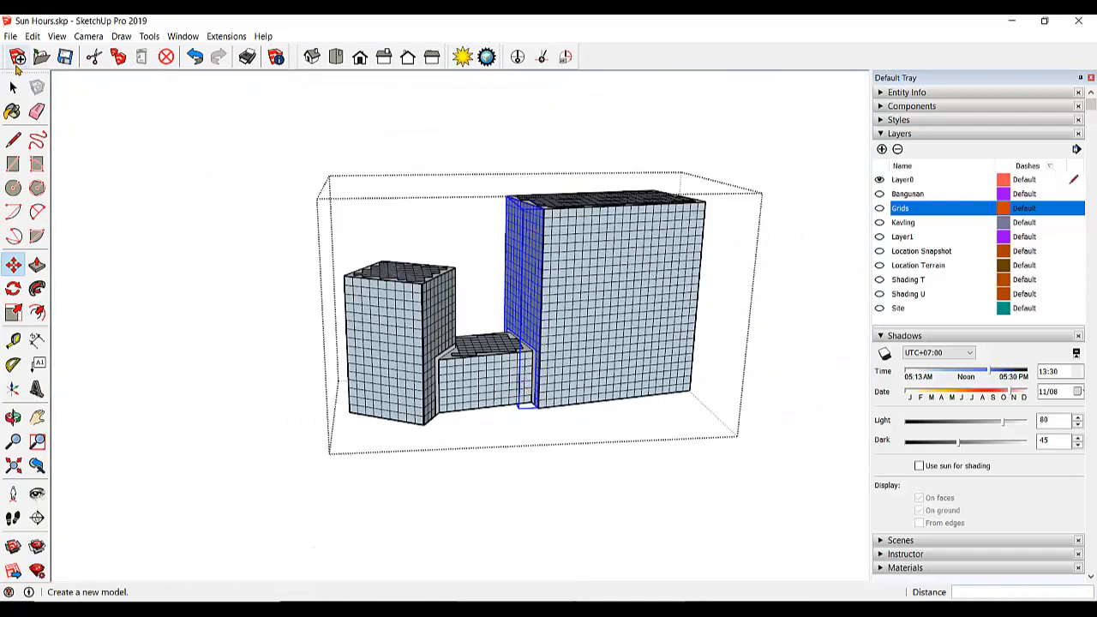
click(15, 90)
click(306, 234)
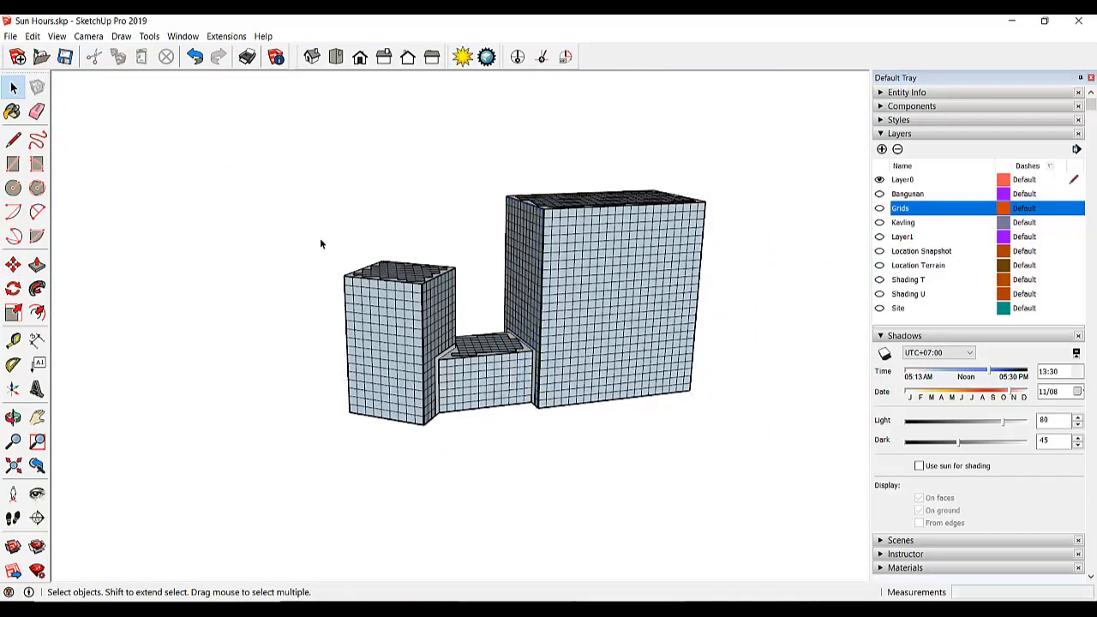
middle_drag(320, 244, 282, 247)
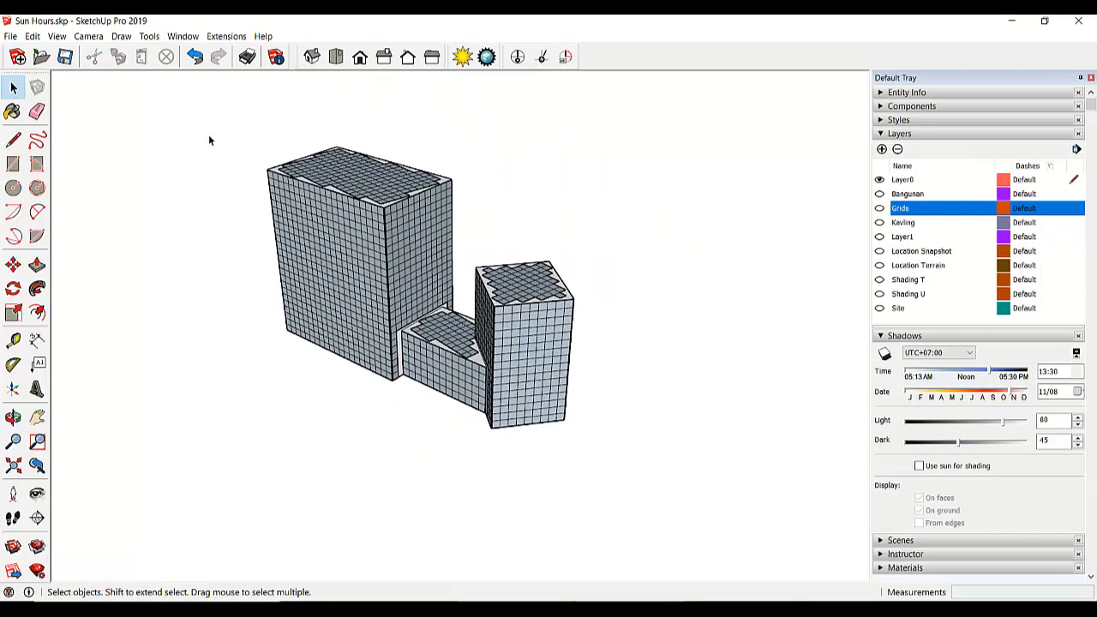
click(229, 35)
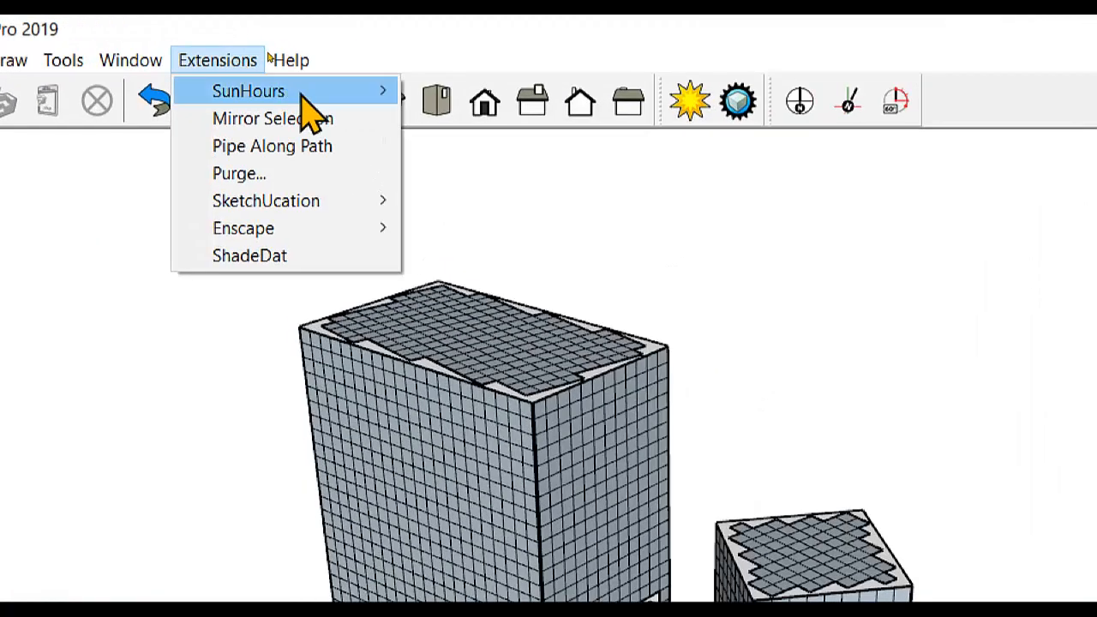
mouse_move(266, 54)
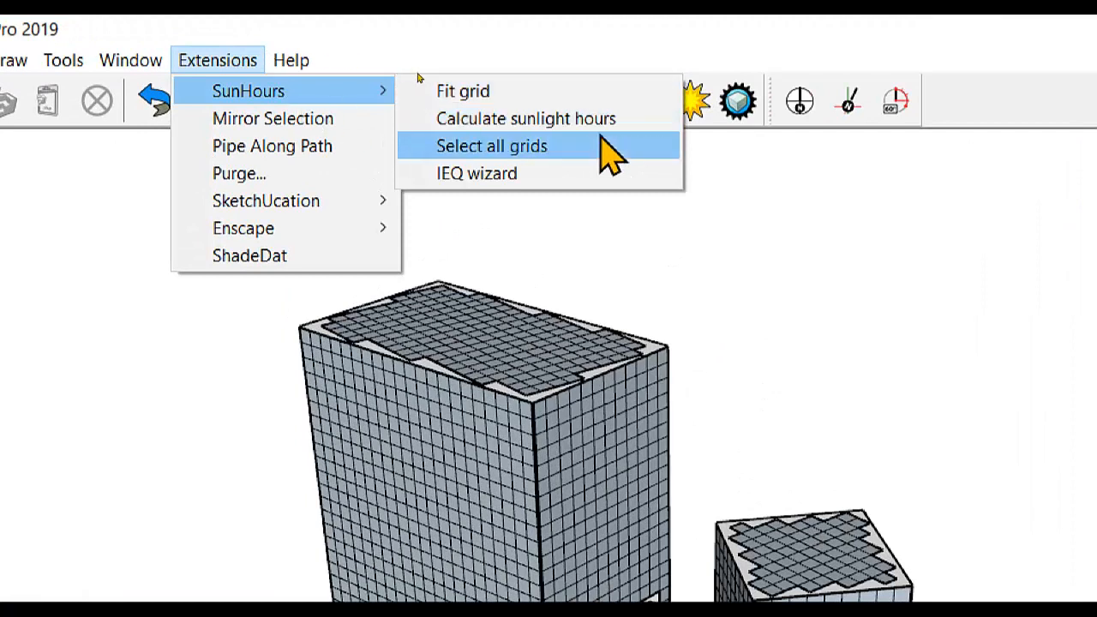
click(512, 146)
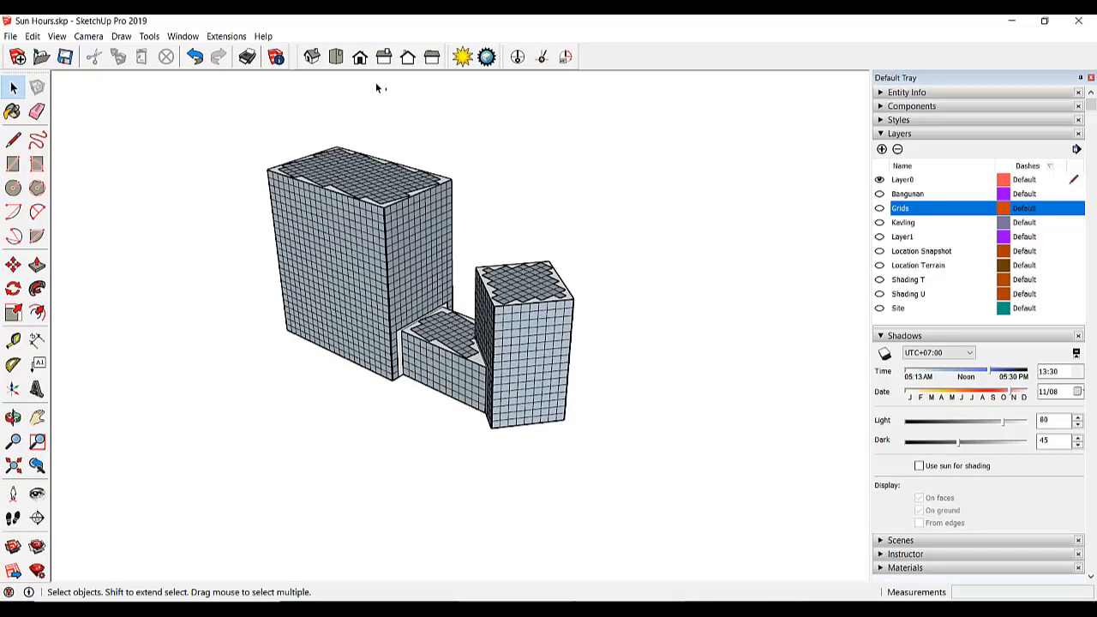
Step: Open the group containing the building masses and select all SunHours grids inside it
double_click(348, 189)
double_click(352, 185)
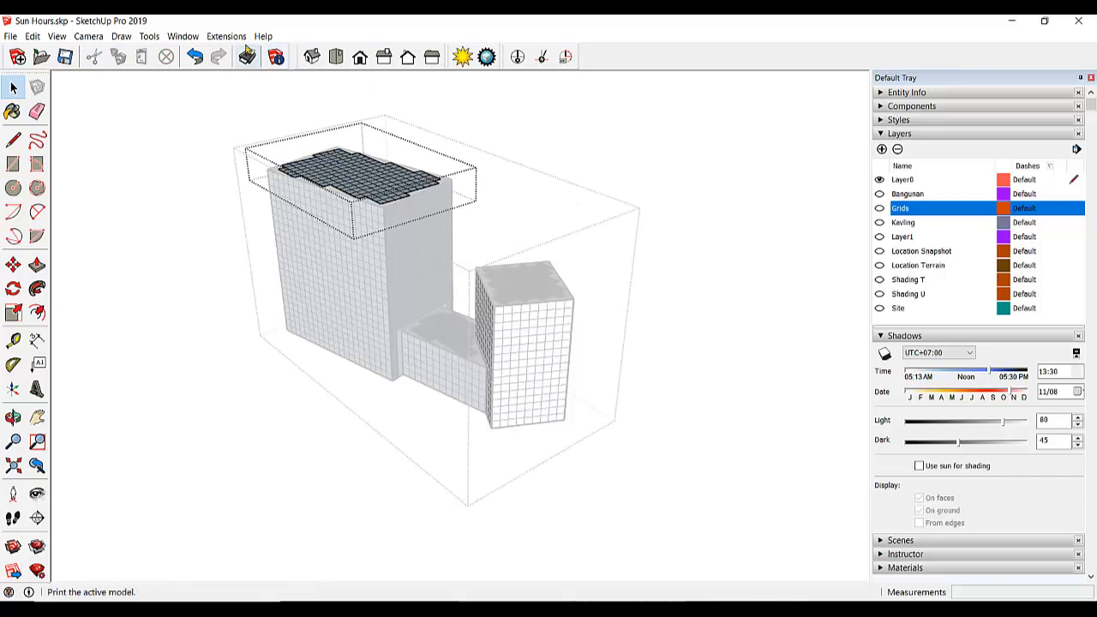
click(221, 36)
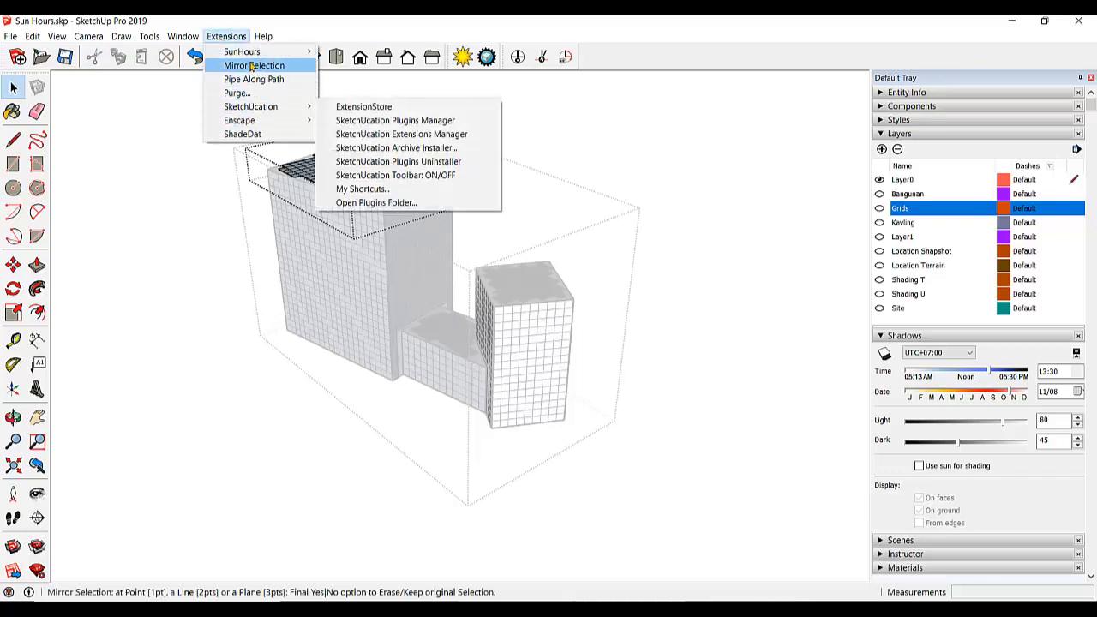
mouse_move(245, 51)
click(375, 84)
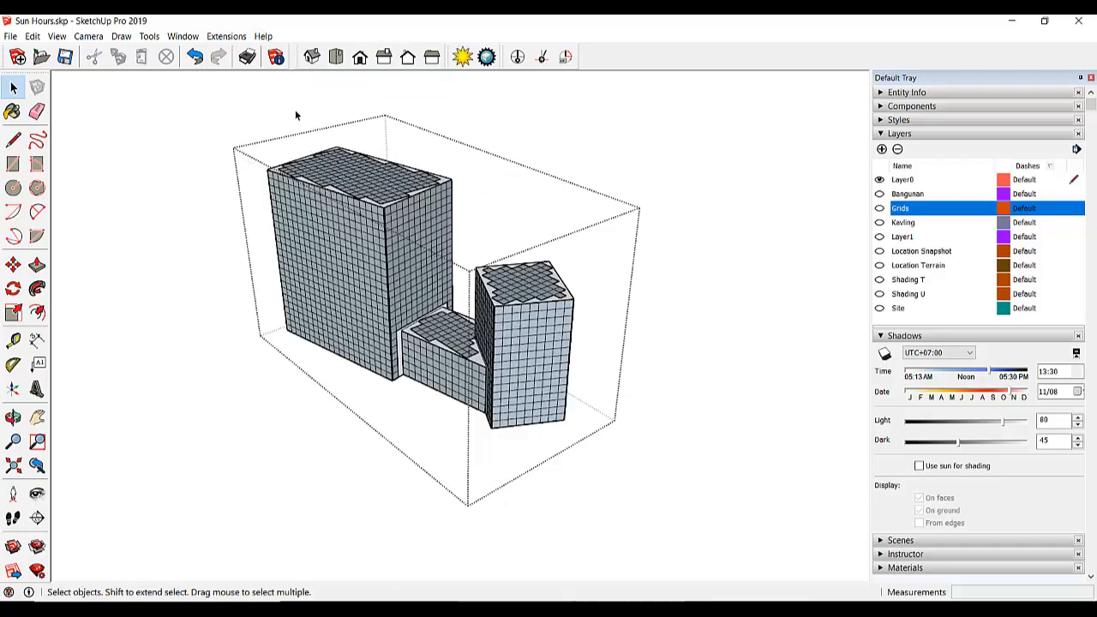
click(227, 36)
mouse_move(247, 52)
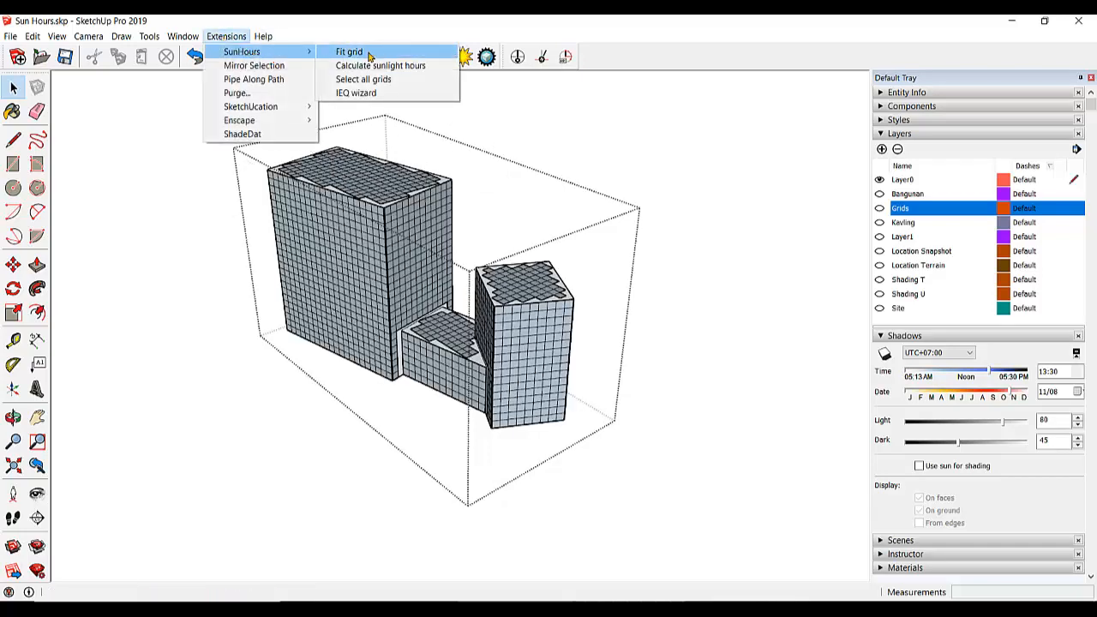
click(372, 84)
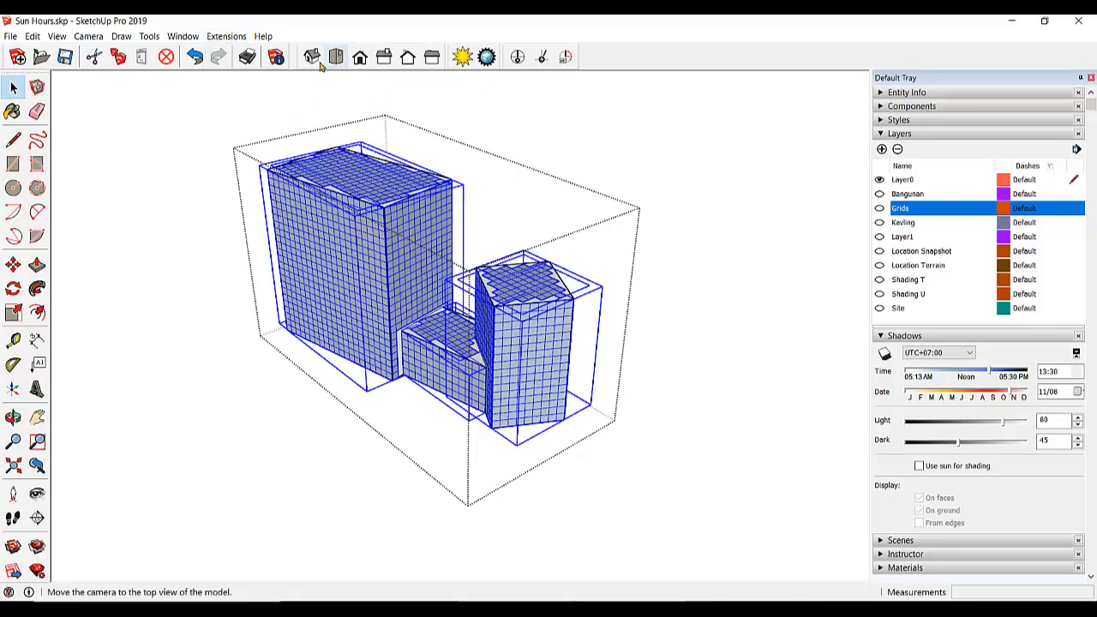
Step: Start the sunlight hours calculation for the selected grids and set the first daily period to 8:00–17:00
click(239, 38)
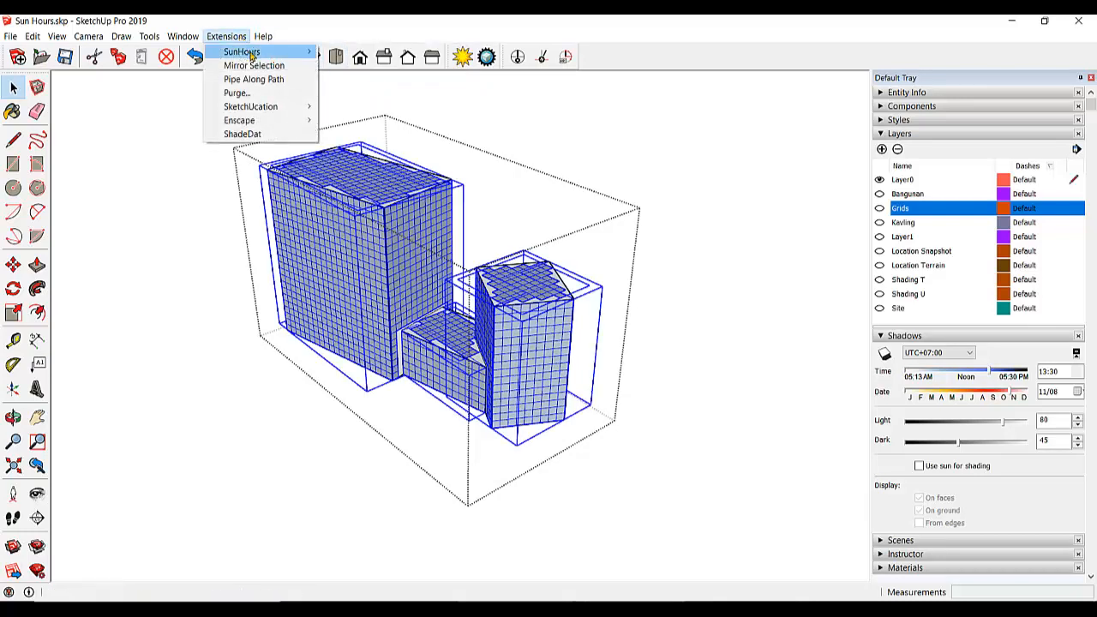
mouse_move(244, 51)
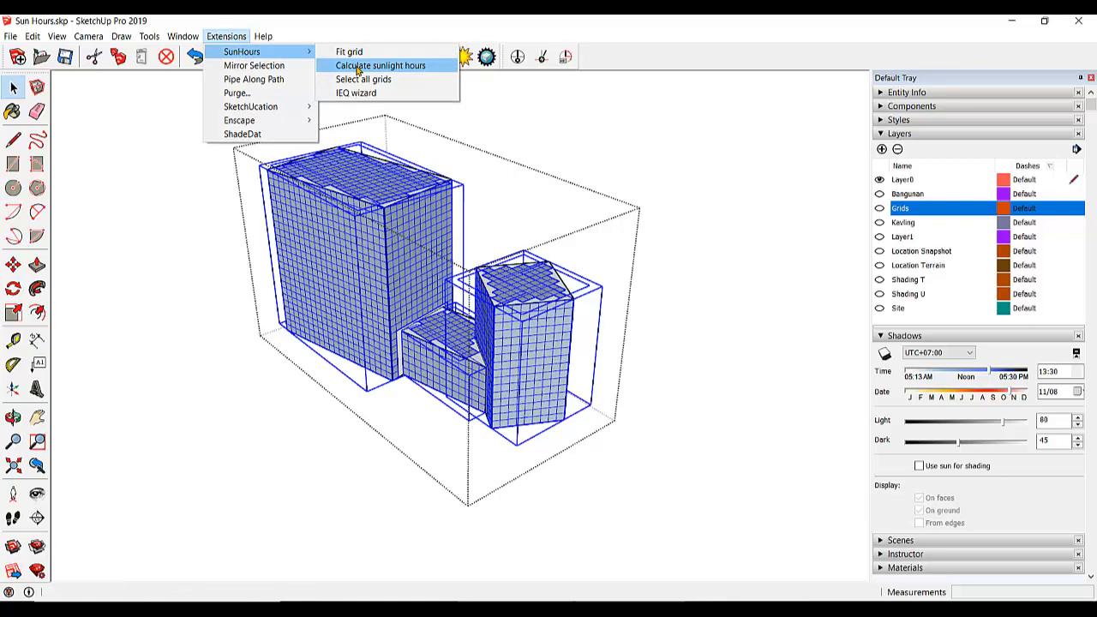
click(358, 69)
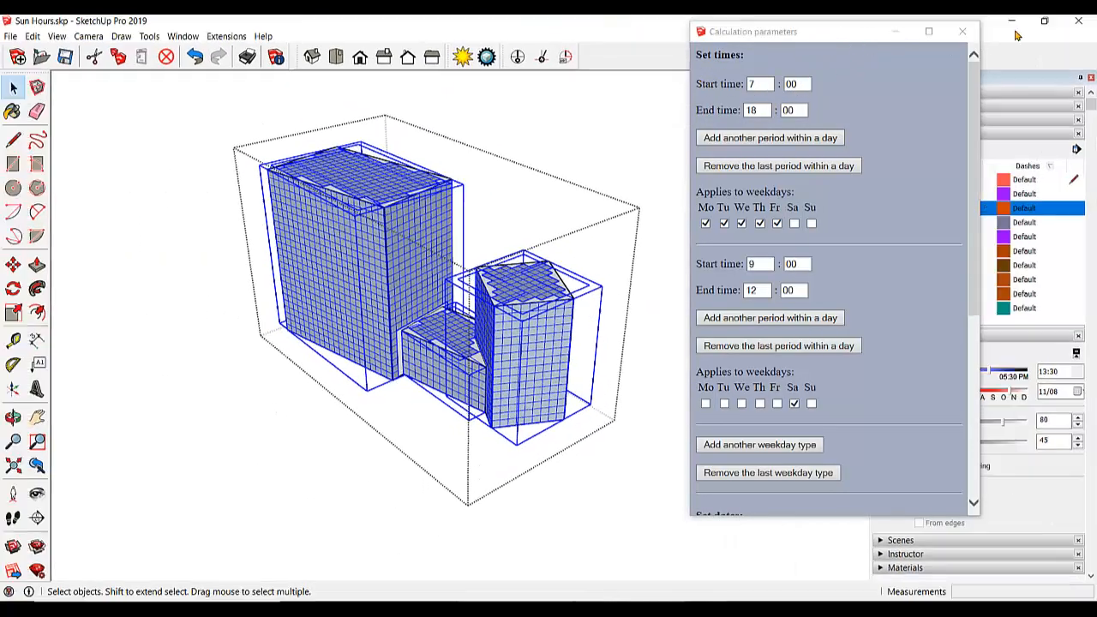
drag(853, 36, 229, 97)
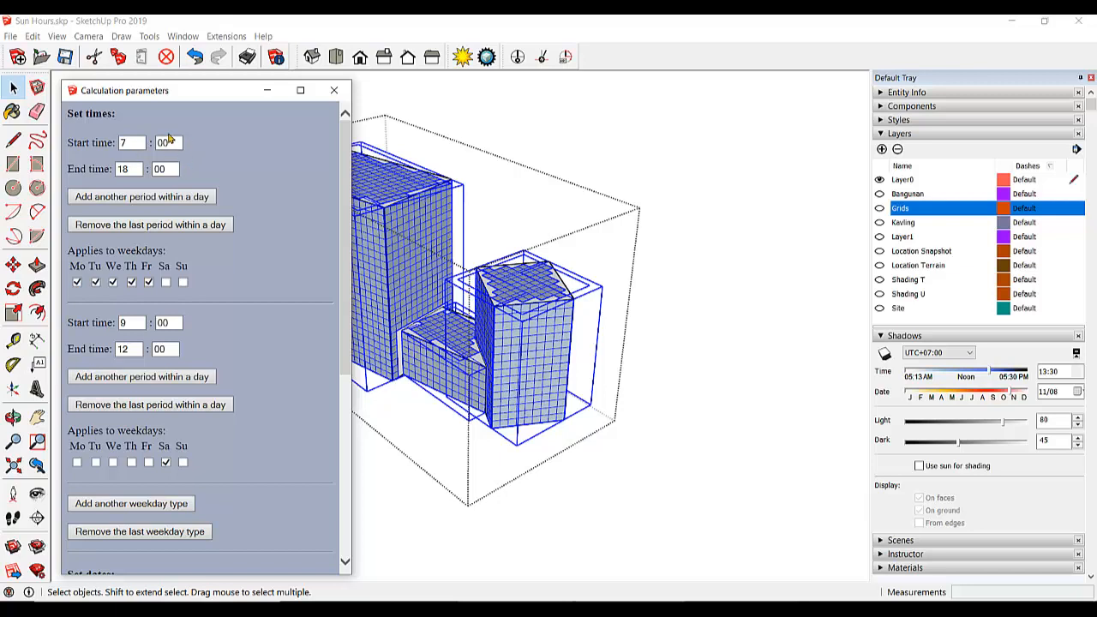
double_click(128, 144)
text(8)
double_click(125, 169)
text(17)
Step: Exclude Friday from the first period, apply the second period to Friday only, and set its end time to 15:00
click(150, 283)
click(148, 463)
double_click(125, 350)
text(0)
Step: Review the calculation parameters and run the sunlight hours calculation for 1 Jan to 31 Dec with a 1-hour time step
scroll(228, 481, down, 4)
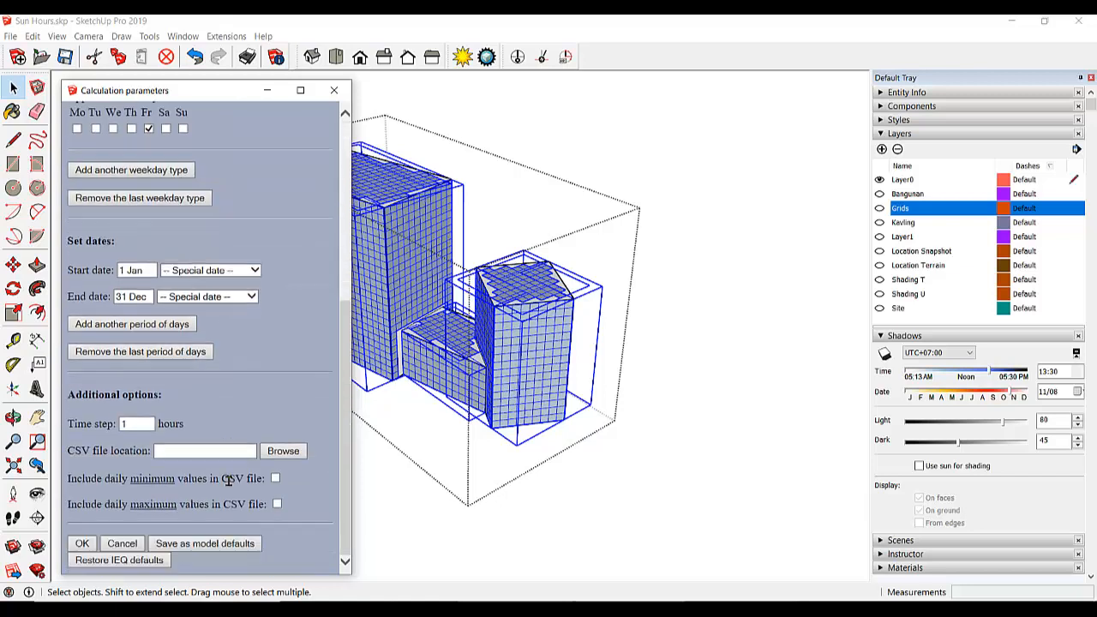
scroll(210, 184, up, 3)
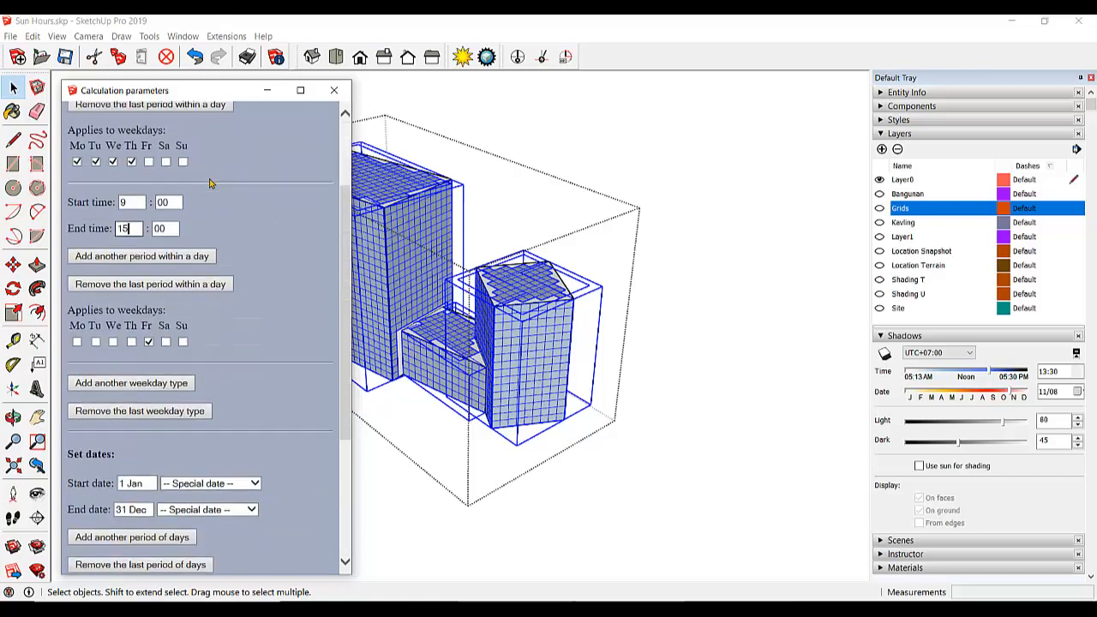
scroll(231, 239, down, 3)
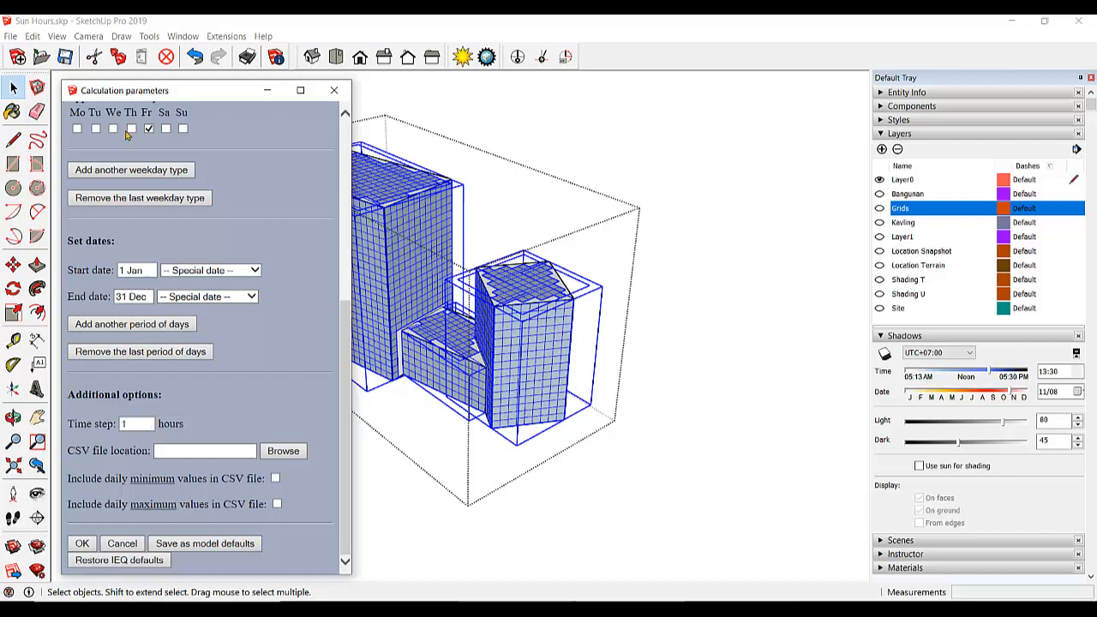
scroll(128, 139, up, 4)
scroll(189, 343, down, 4)
click(82, 544)
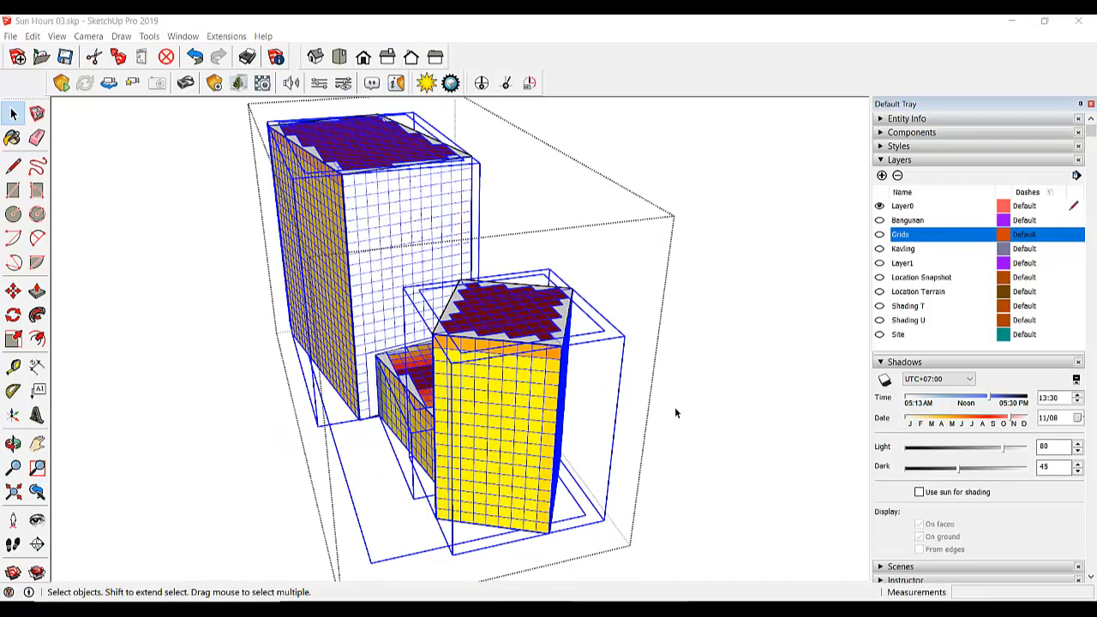
Step: Examine the coloured sunlight hours results on the roofs and all side walls of the building masses
key(o)
drag(620, 397, 338, 443)
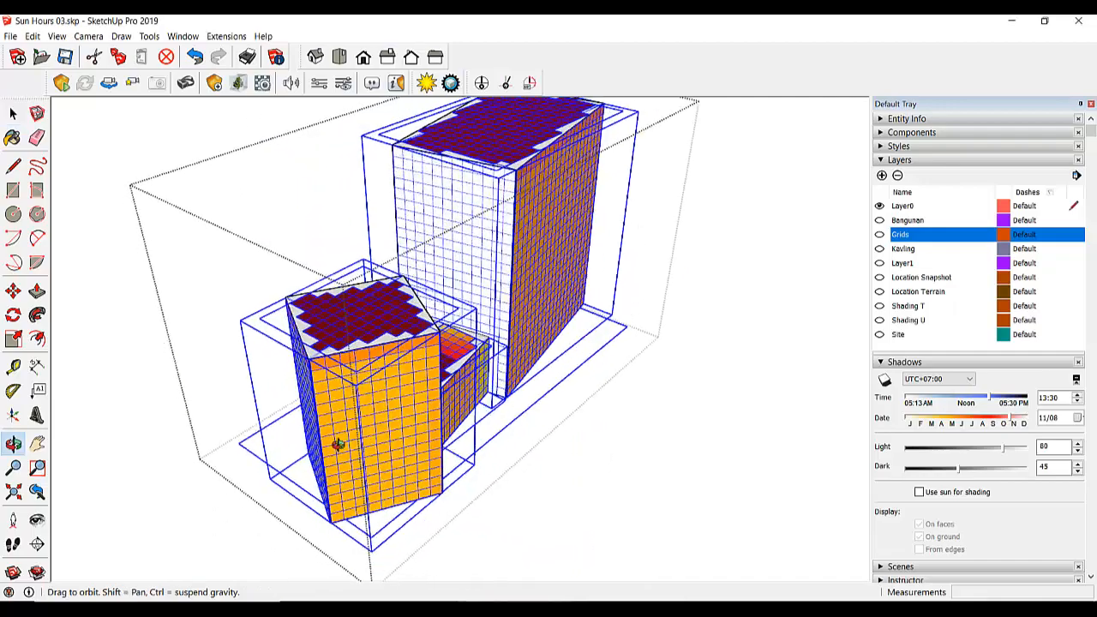
middle_drag(339, 445, 184, 424)
scroll(165, 420, down, 2)
scroll(264, 371, up, 1)
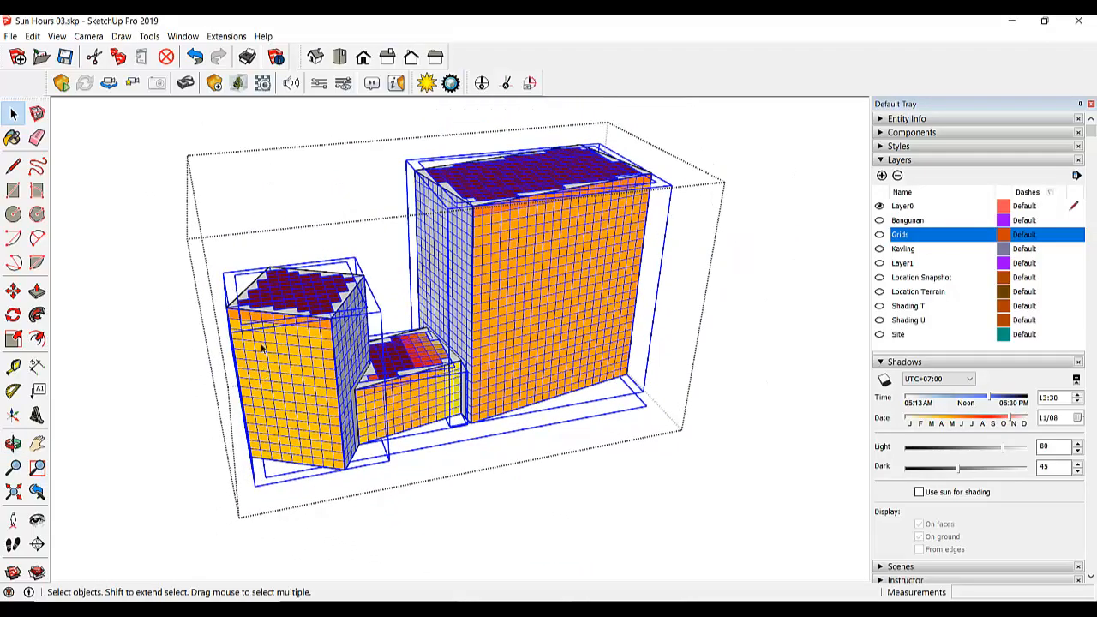
scroll(306, 306, up, 1)
middle_drag(331, 385, 702, 358)
middle_drag(400, 324, 703, 420)
middle_drag(262, 417, 547, 455)
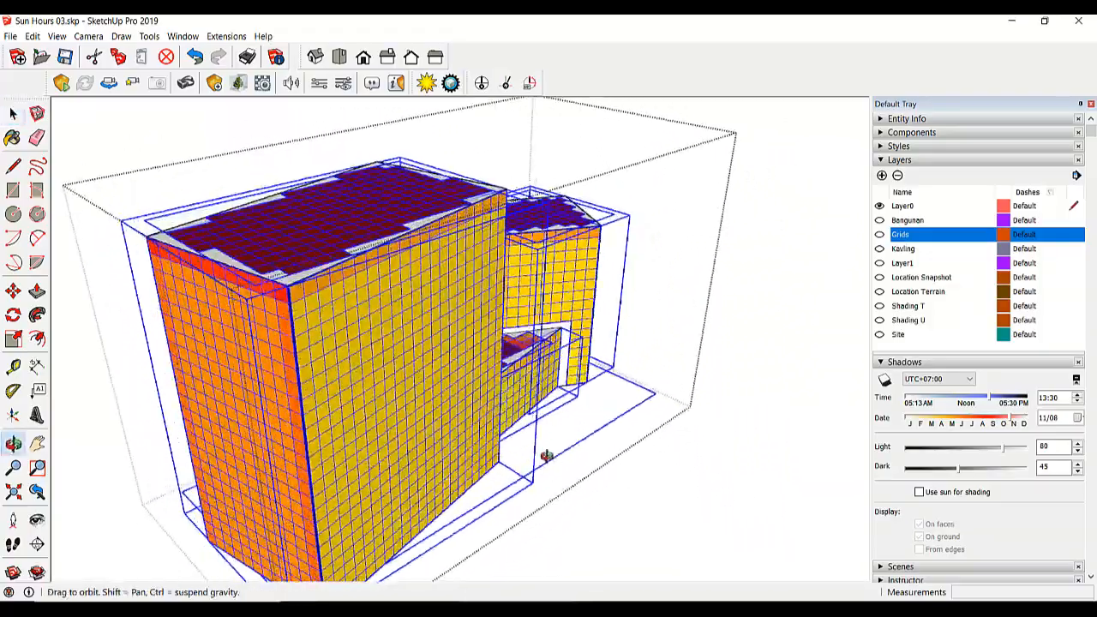
scroll(672, 383, down, 3)
middle_drag(664, 361, 720, 387)
scroll(480, 365, up, 3)
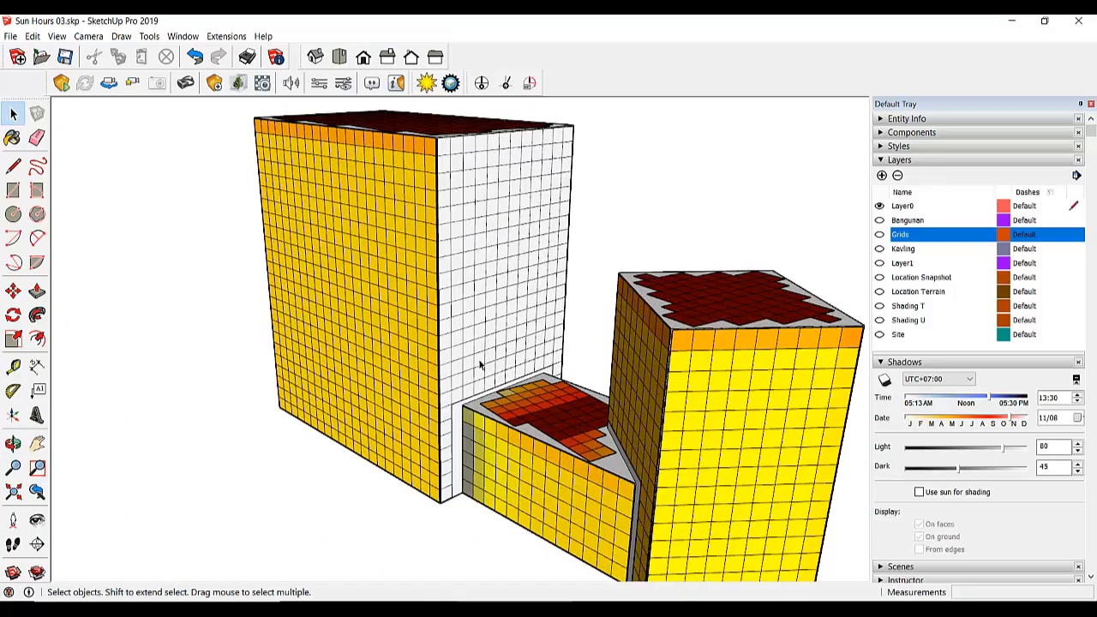
Step: Inside the results group, move the uncoloured grid on the tall block's end wall facing the low block outward by ,2
scroll(480, 365, up, 4)
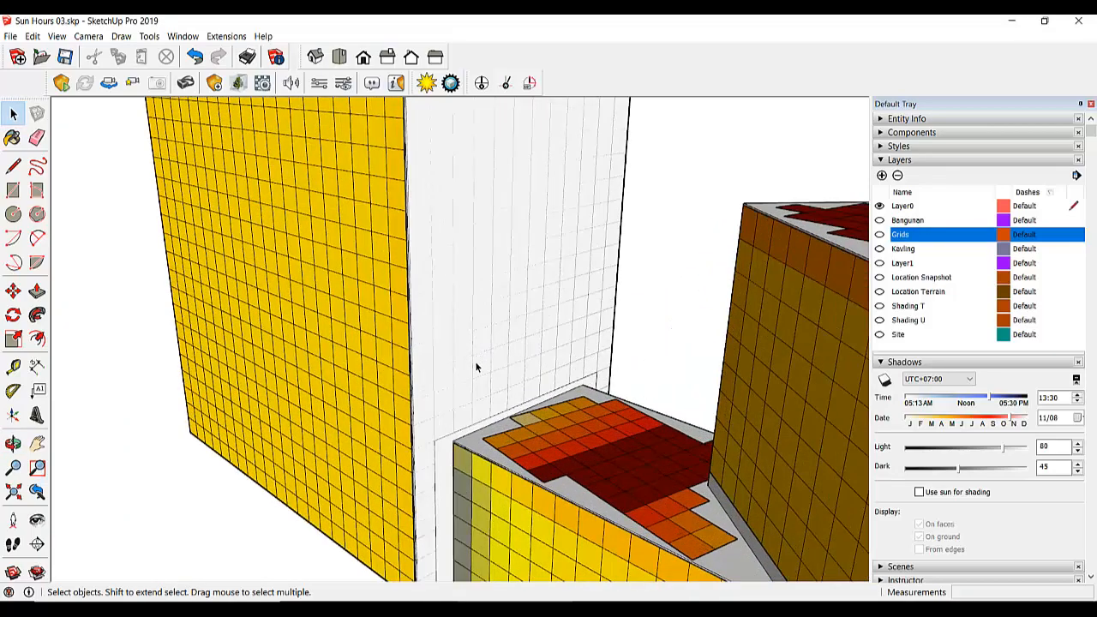
click(476, 361)
key(ctrl+a)
double_click(573, 318)
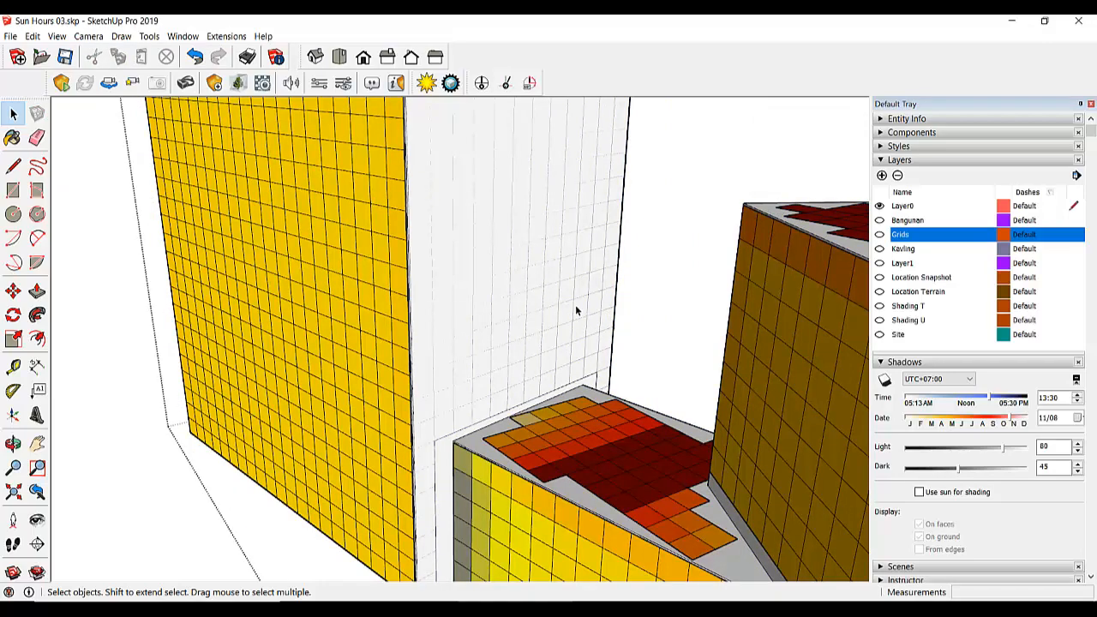
click(579, 304)
scroll(543, 305, down, 3)
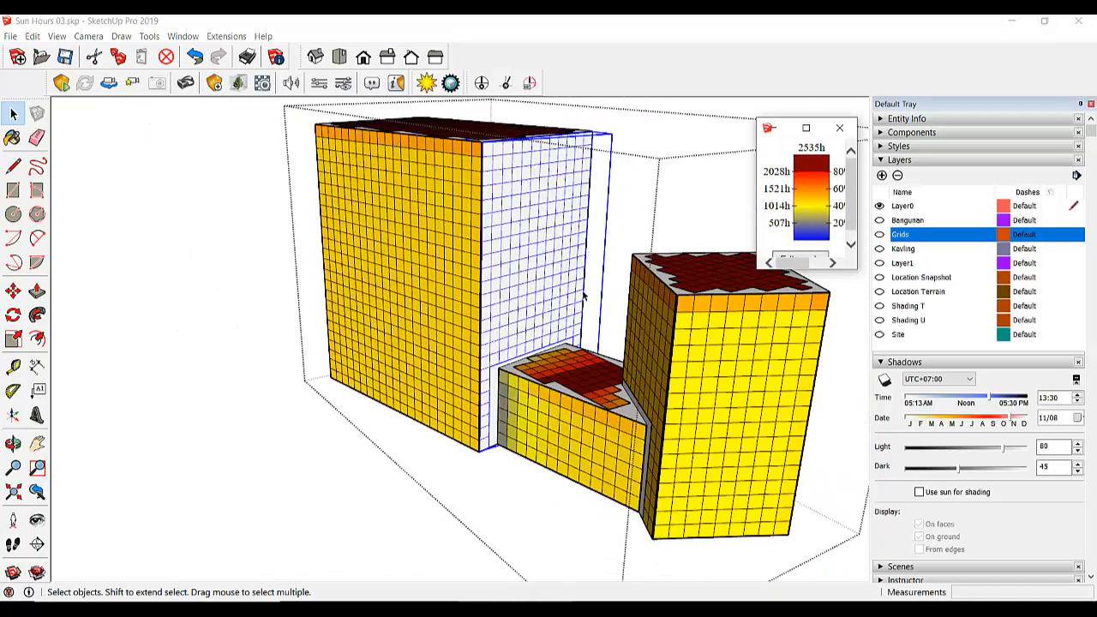
scroll(553, 300, up, 4)
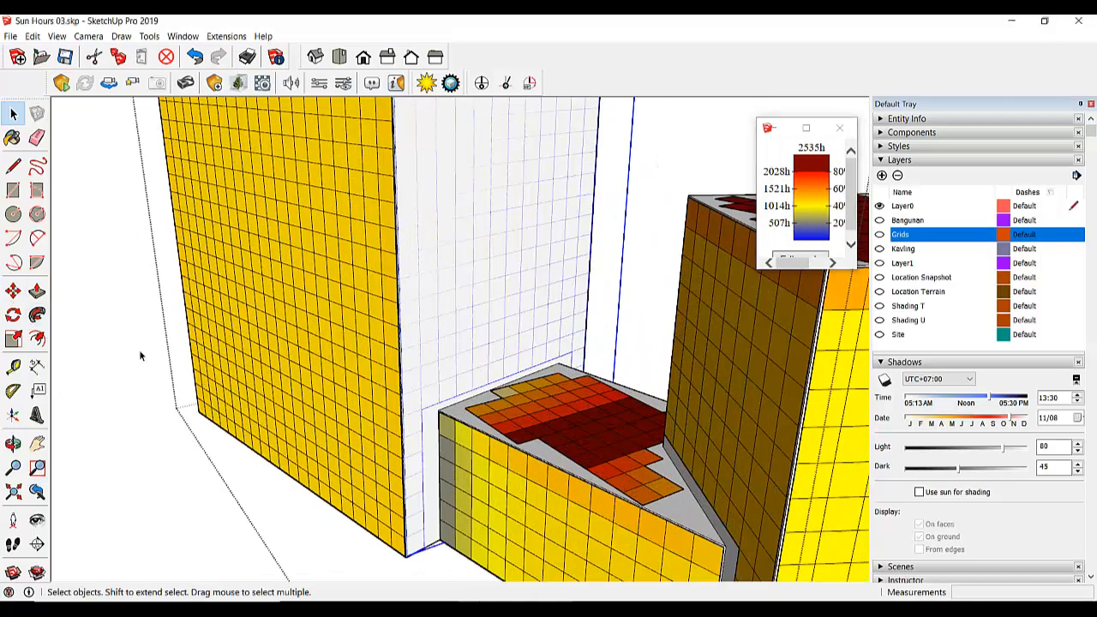
scroll(330, 489, up, 3)
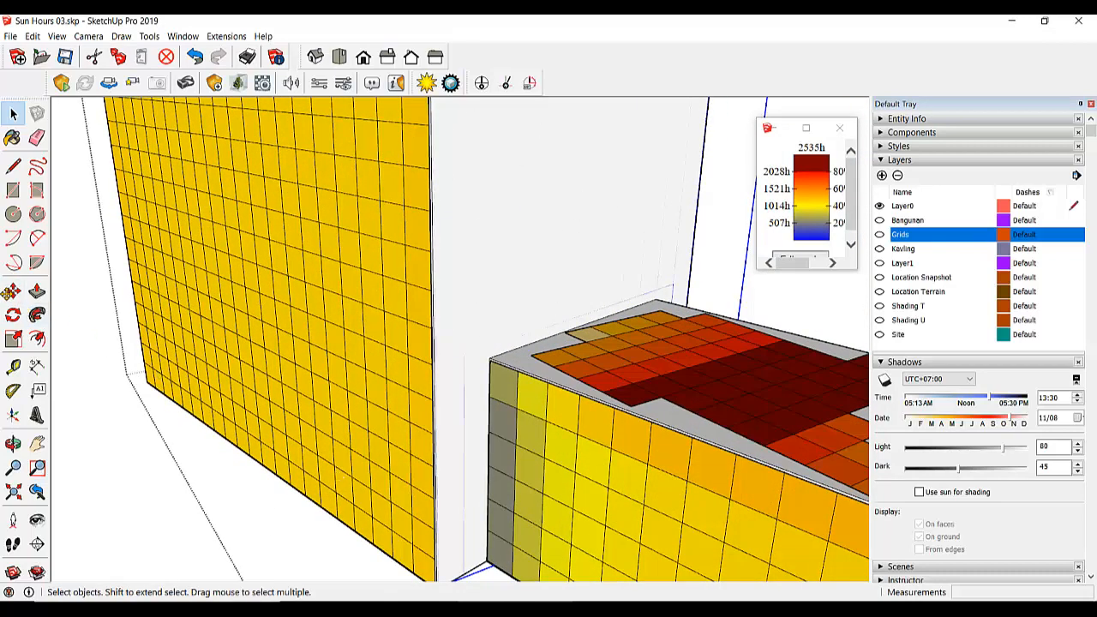
click(12, 292)
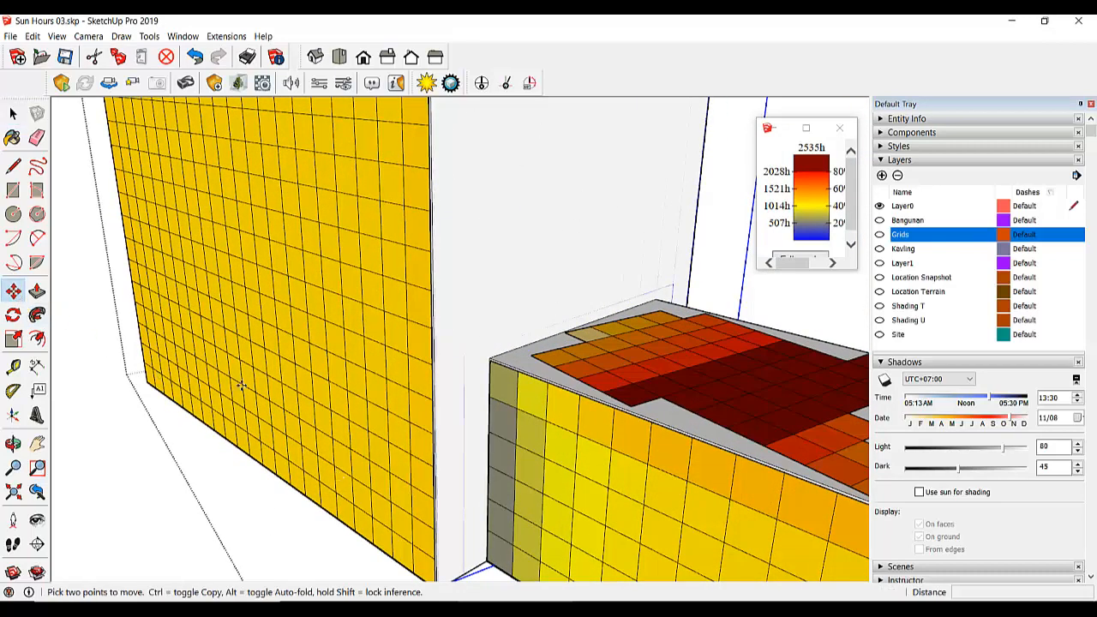
click(321, 433)
text(,2)
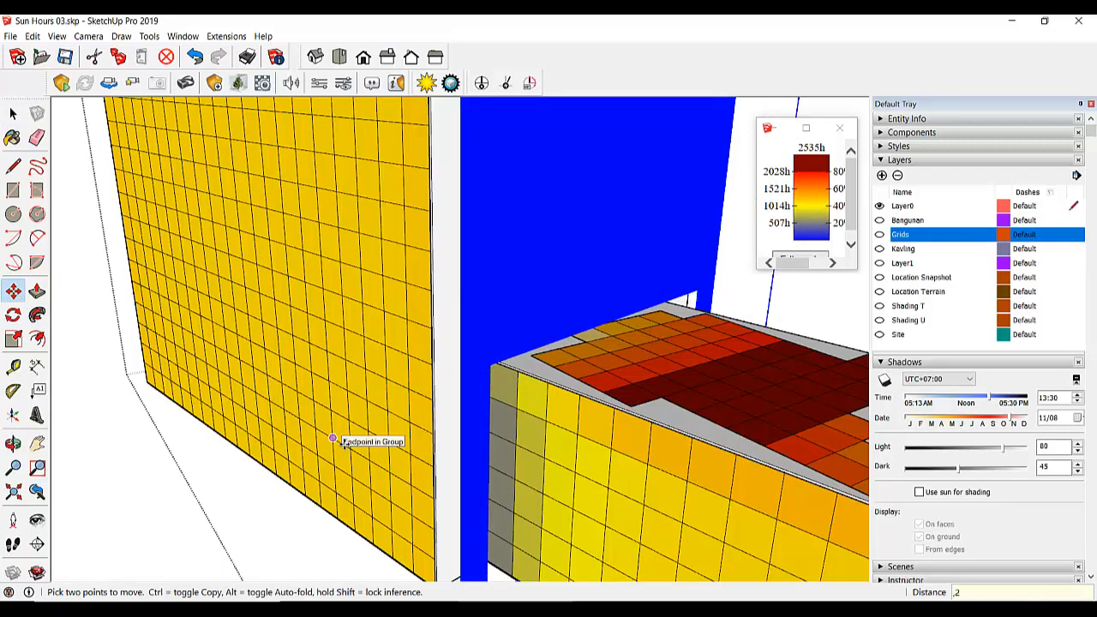
key(Return)
Step: Clear the selection and examine the coloured grids on the tall block's end wall, long sides and roof
scroll(344, 442, down, 10)
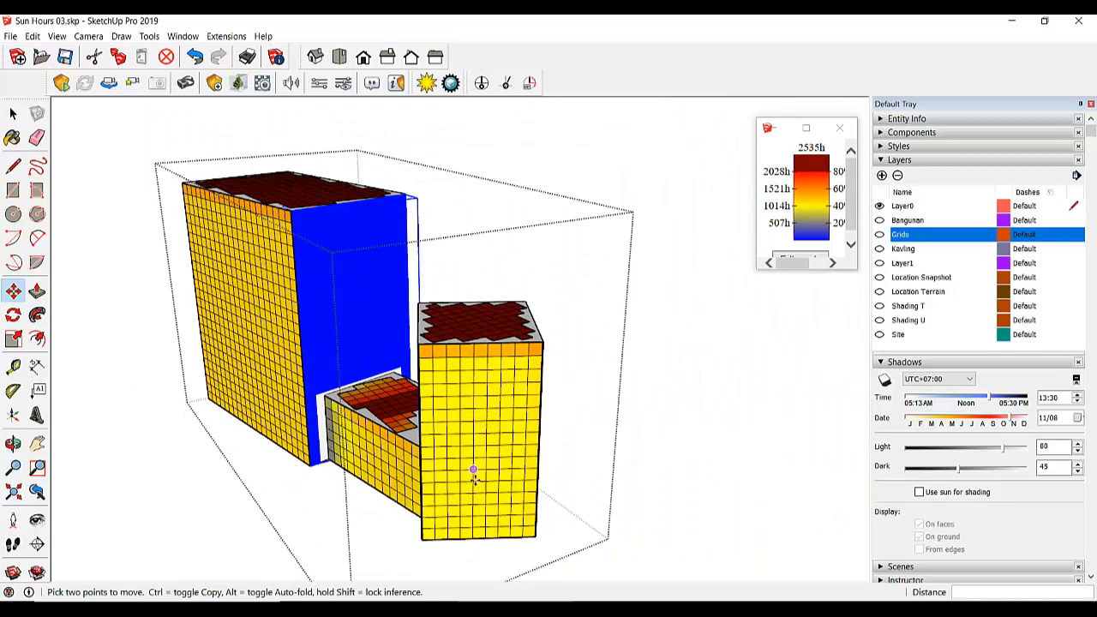
scroll(327, 442, up, 2)
scroll(330, 455, down, 3)
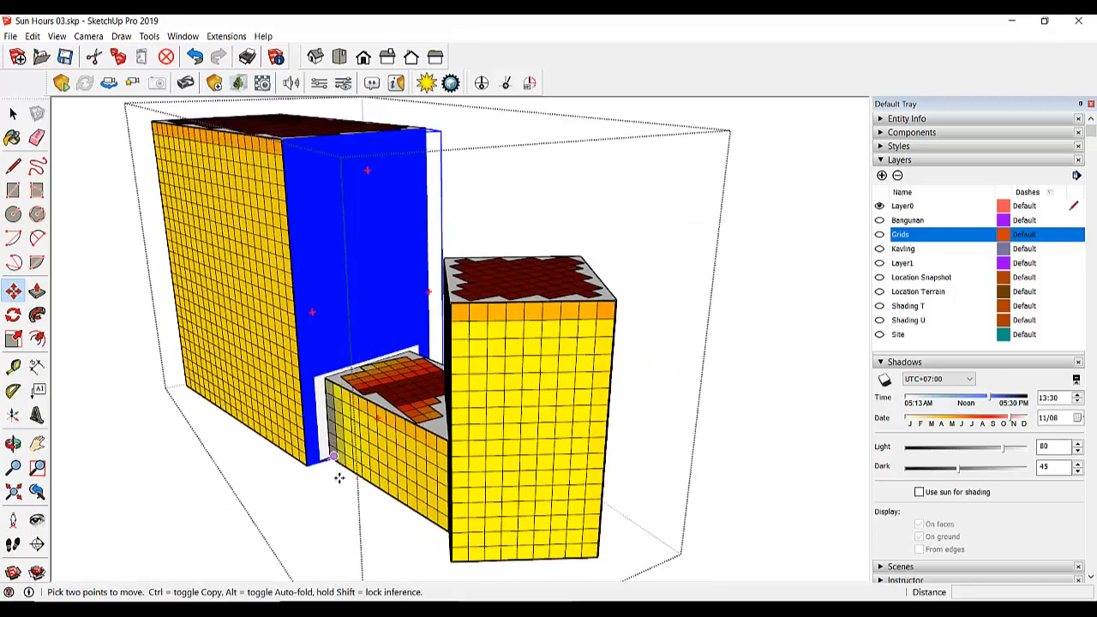
key(ctrl+t)
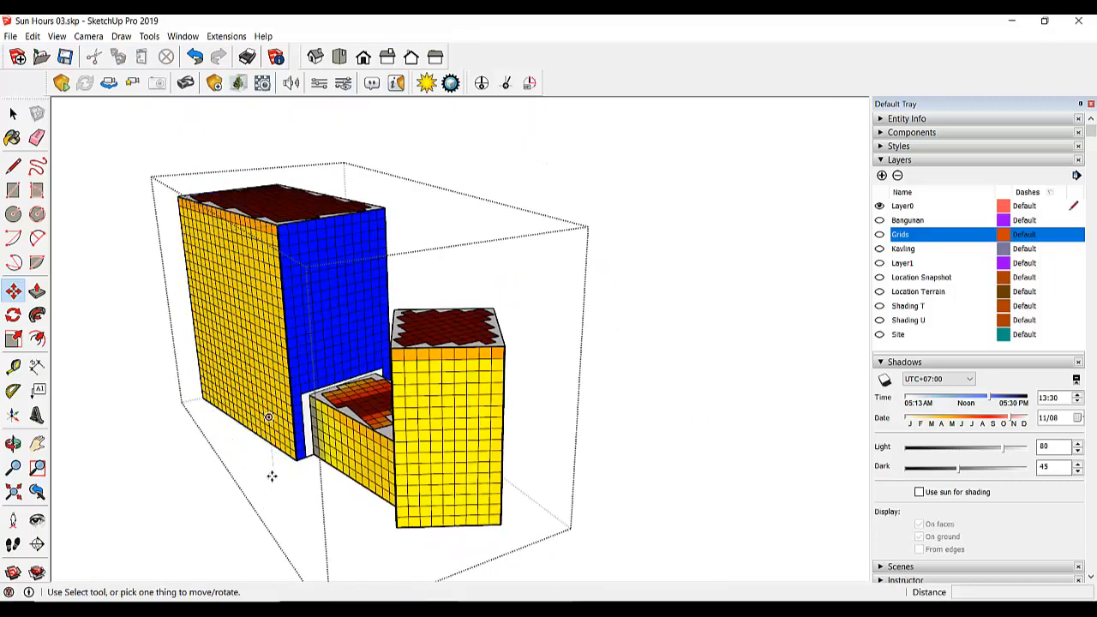
middle_drag(269, 475, 482, 477)
middle_drag(404, 382, 348, 351)
middle_drag(191, 362, 578, 341)
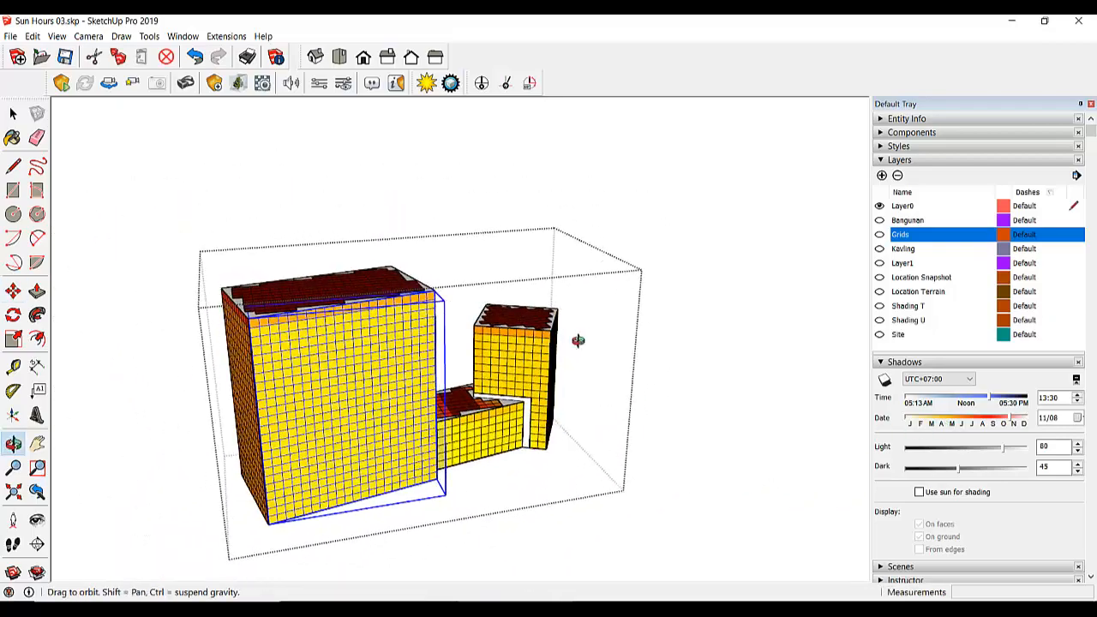
scroll(206, 532, up, 3)
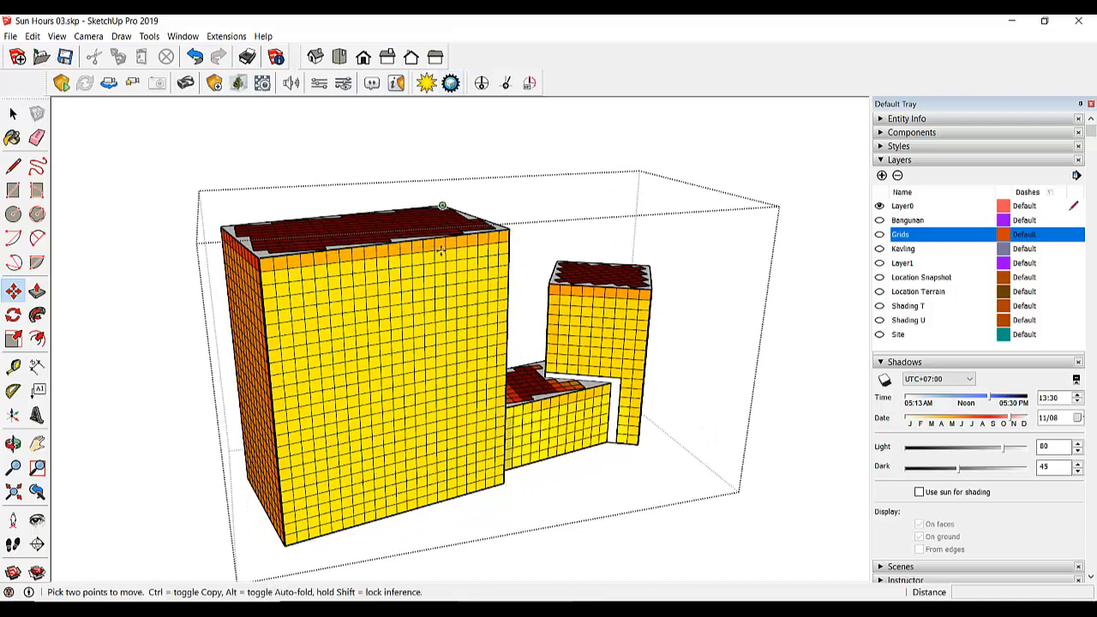
scroll(440, 246, down, 2)
middle_drag(441, 246, 412, 466)
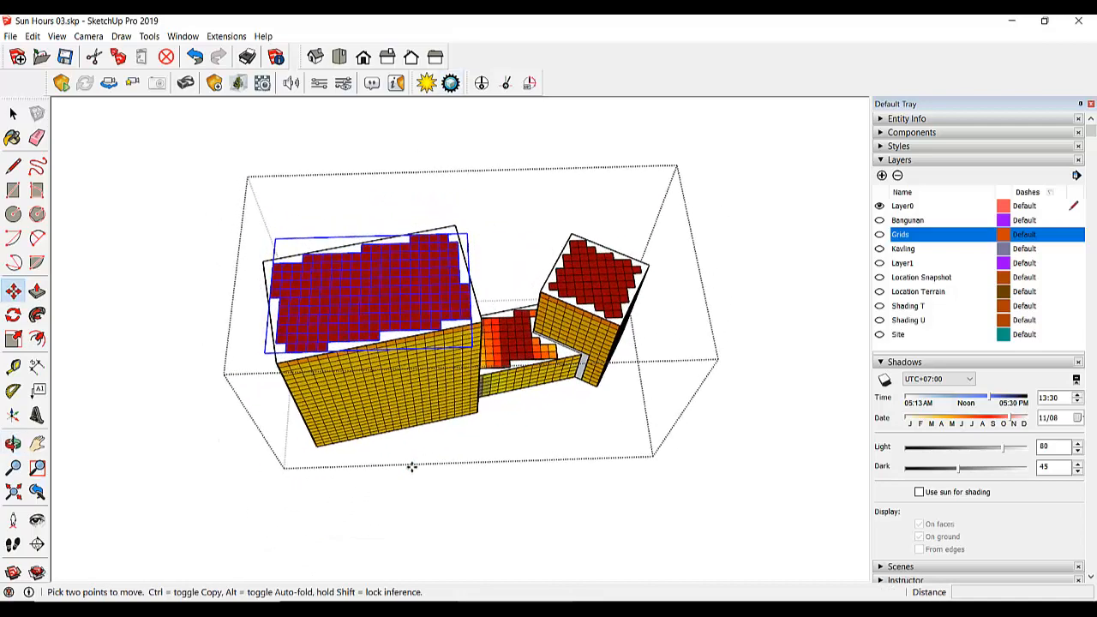
Step: Select the grid on the tall block's long side wall to show its colour scale, and enlarge the scale window to reveal the percentages
click(13, 113)
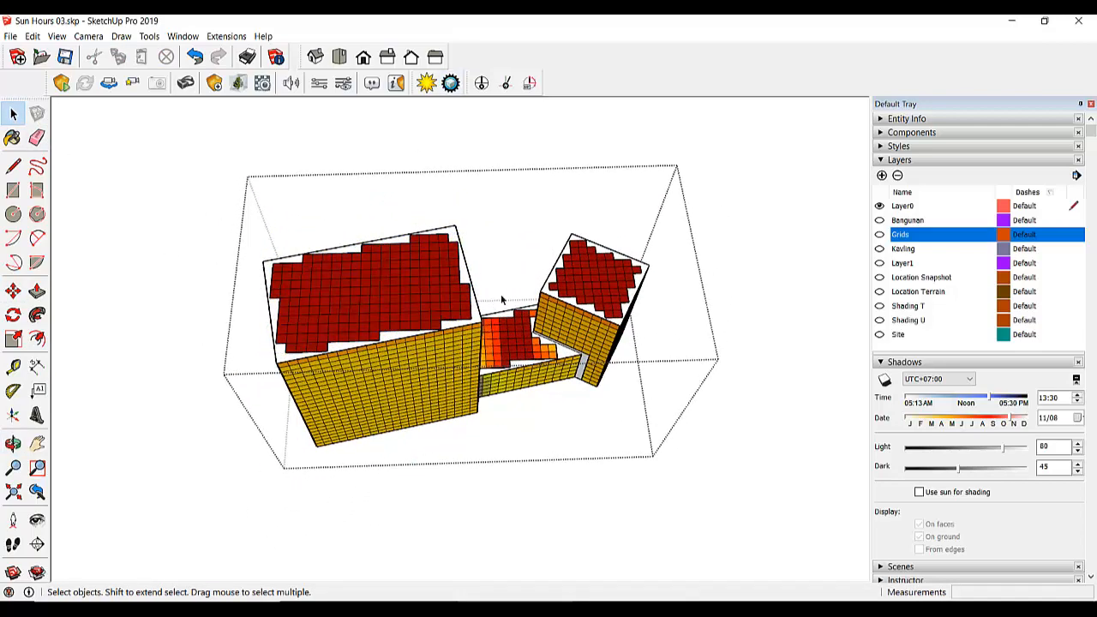
click(415, 292)
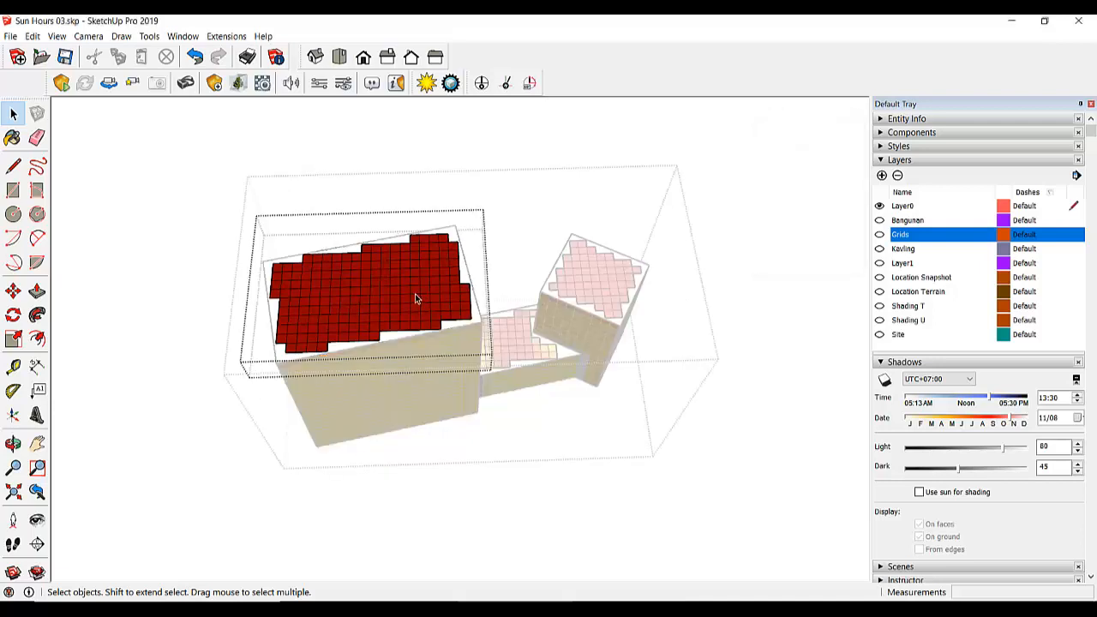
click(388, 280)
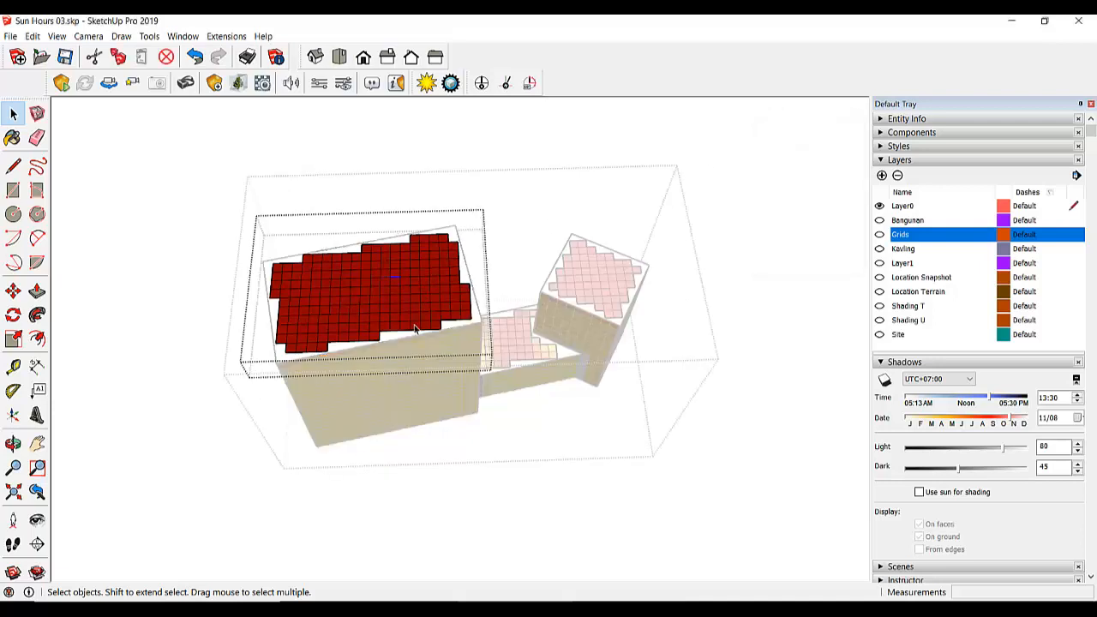
click(441, 399)
click(441, 399)
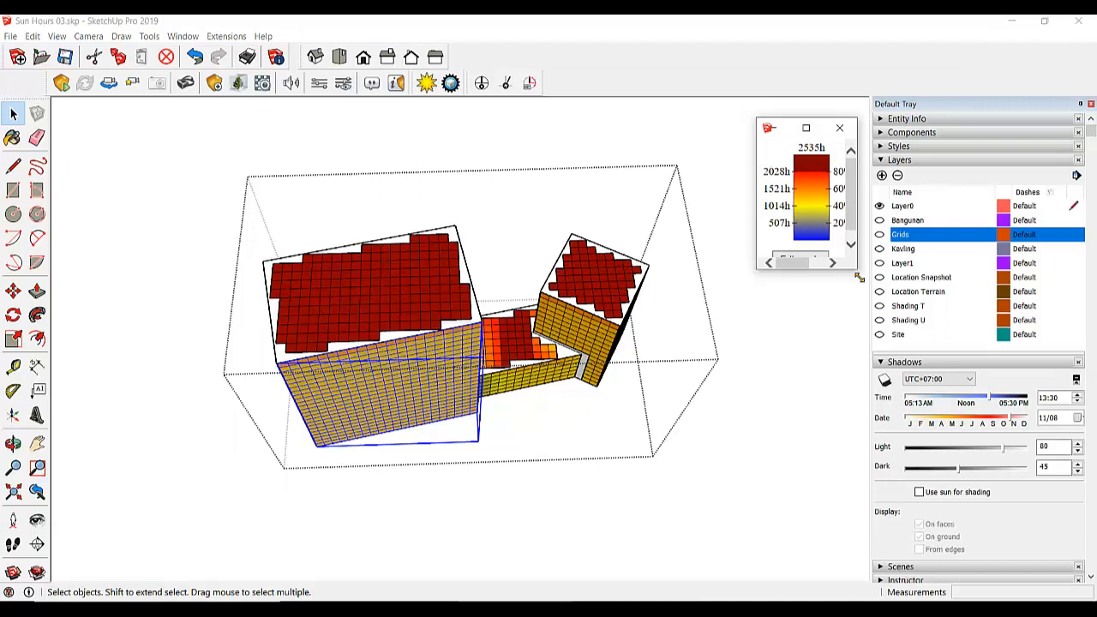
drag(855, 273, 888, 301)
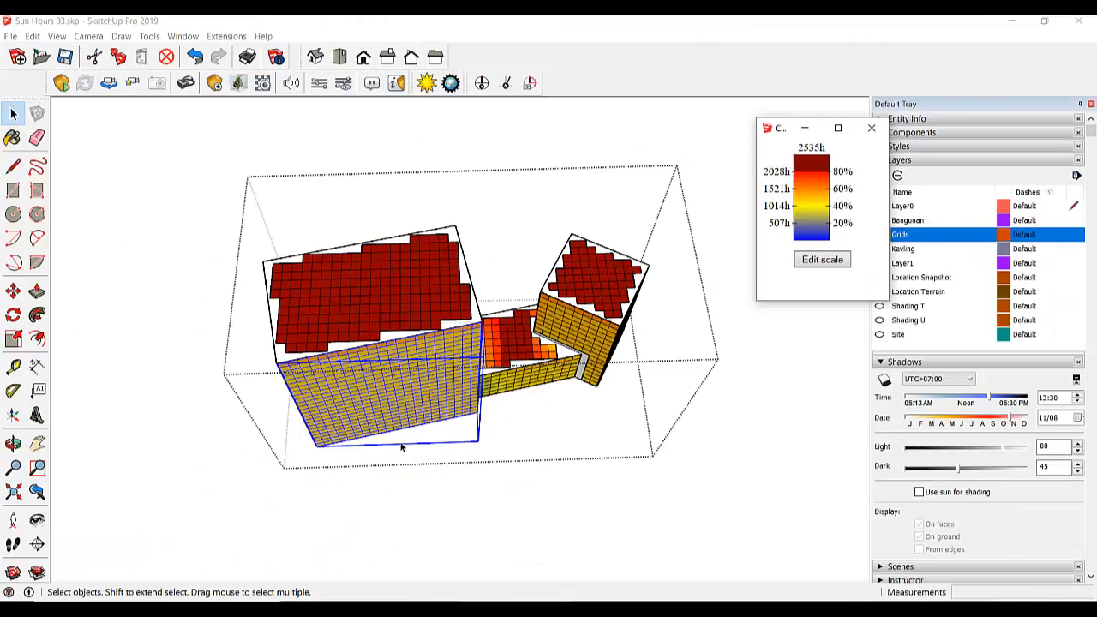
Step: Compare the roof grids of the three blocks with the colour scale, focusing on the low block's graded roof cells
scroll(442, 286, up, 2)
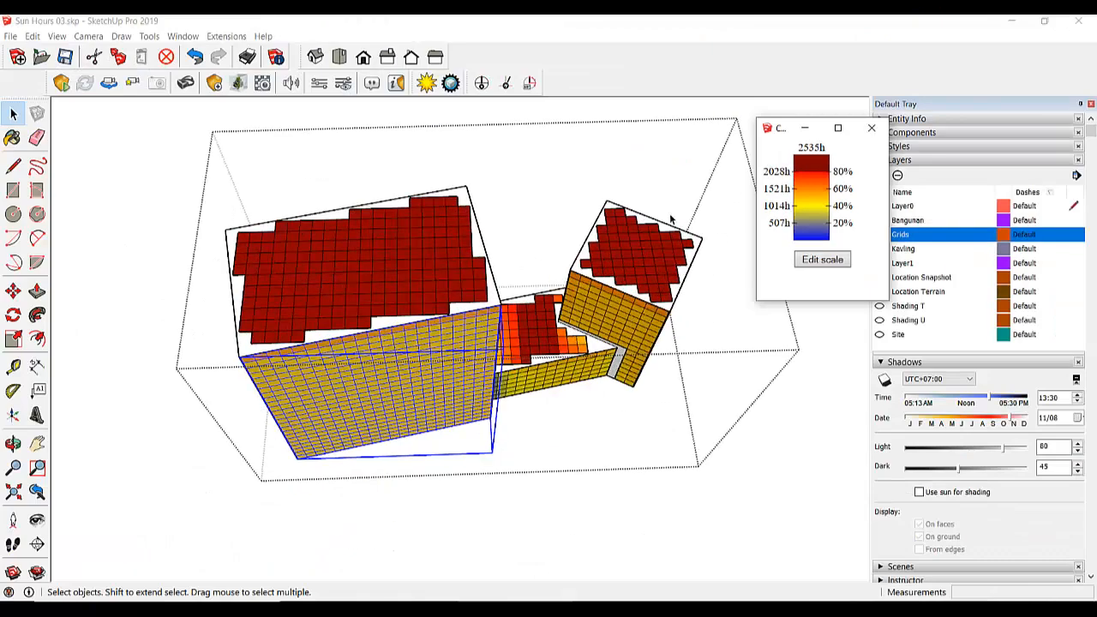
scroll(672, 220, up, 2)
middle_drag(298, 314, 339, 349)
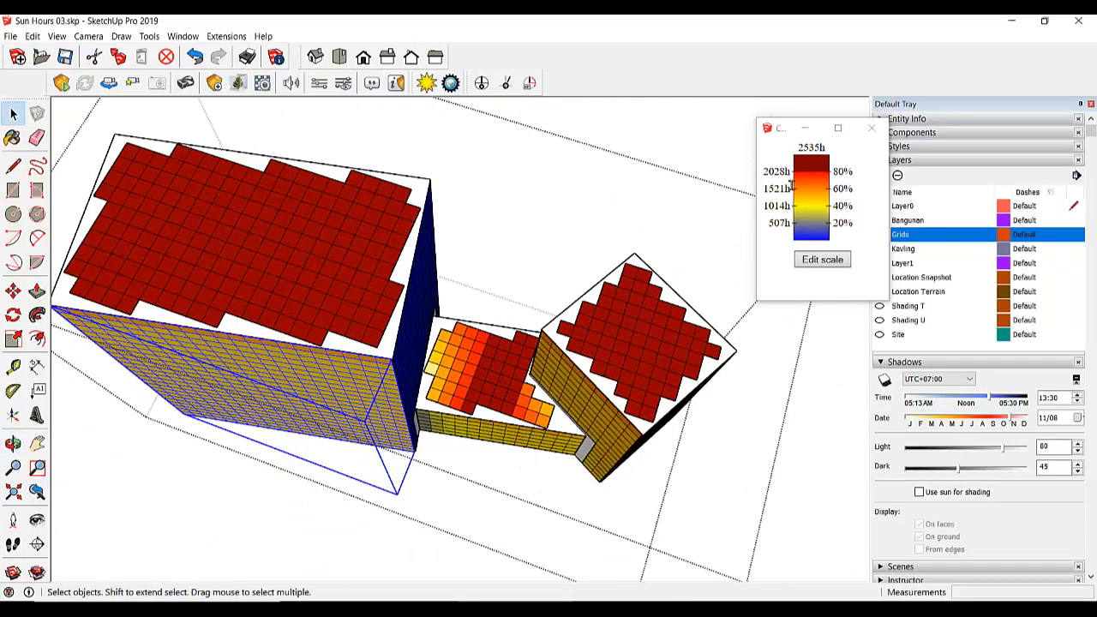
scroll(661, 385, up, 1)
scroll(571, 400, up, 1)
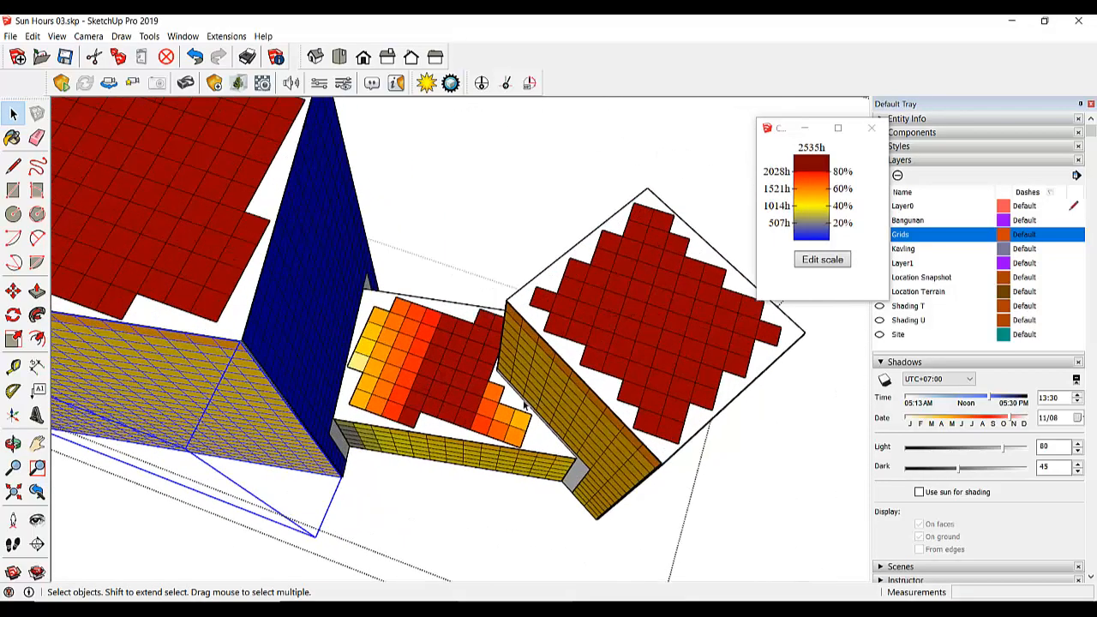
scroll(473, 407, up, 1)
middle_drag(473, 409, 490, 249)
scroll(491, 249, up, 1)
scroll(449, 294, up, 1)
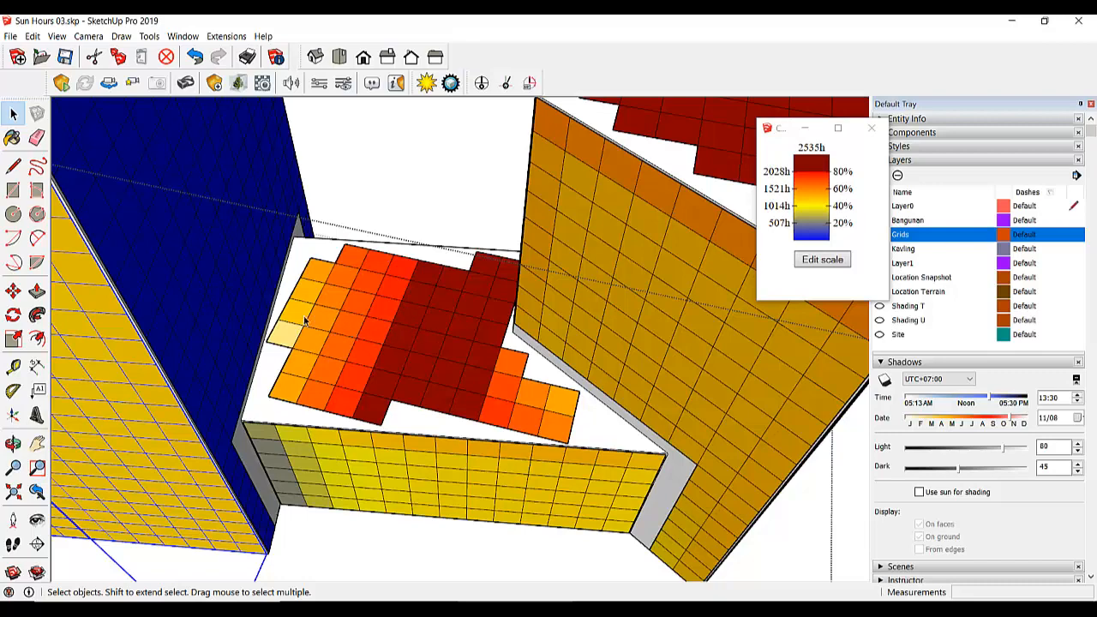
middle_drag(323, 322, 476, 417)
scroll(477, 417, down, 2)
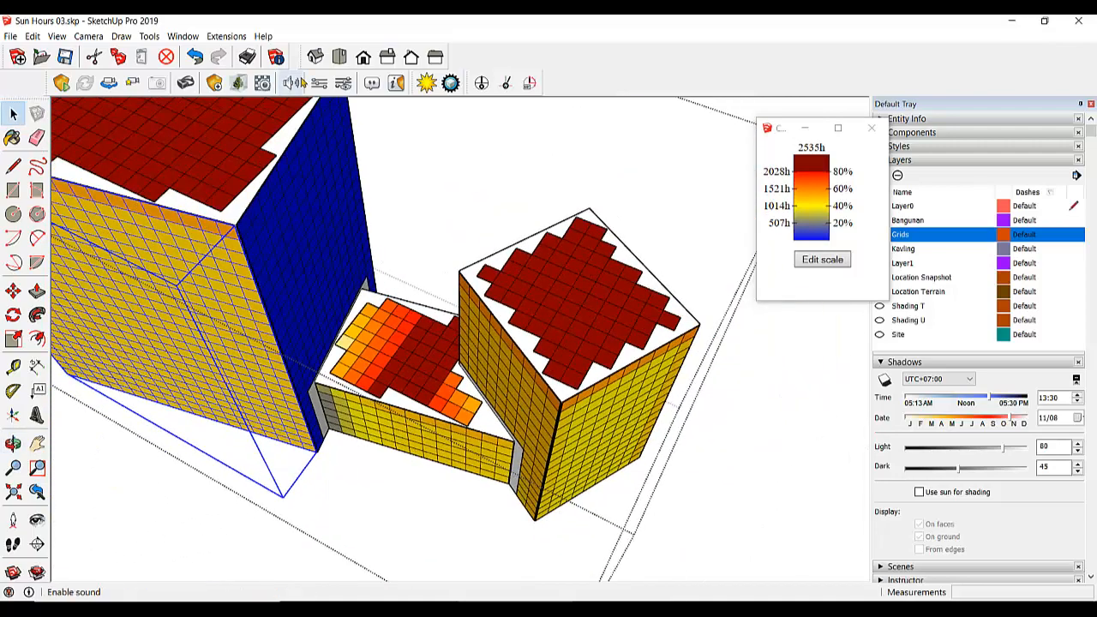
Step: Inspect the roof grids in the Top view, and compare the low block's roof with the tall block's adjoining wall
click(339, 57)
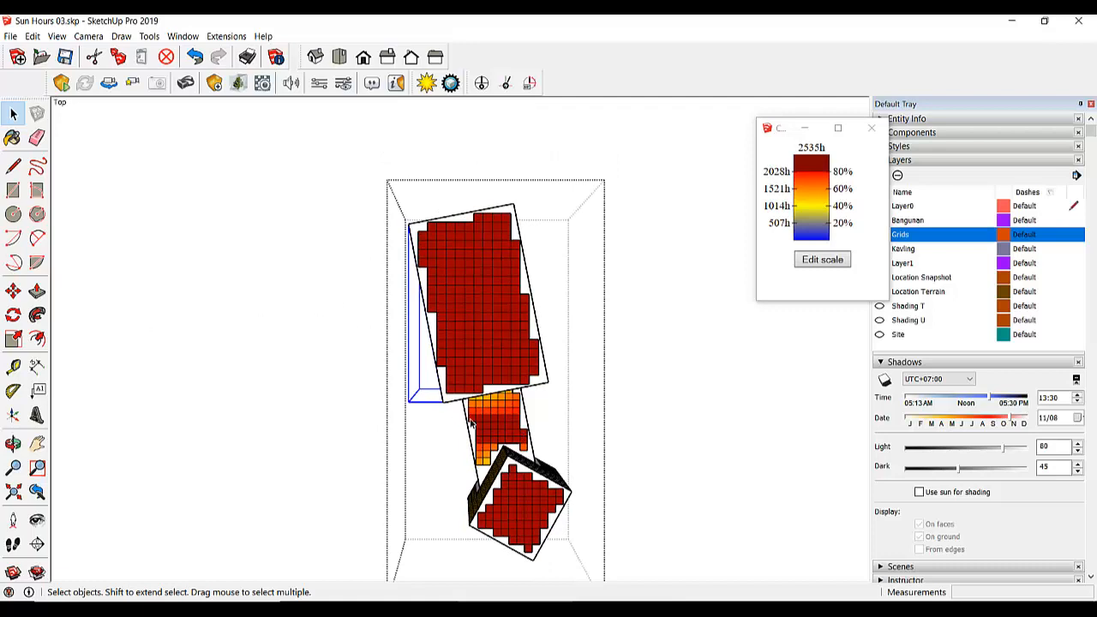
scroll(496, 415, up, 1)
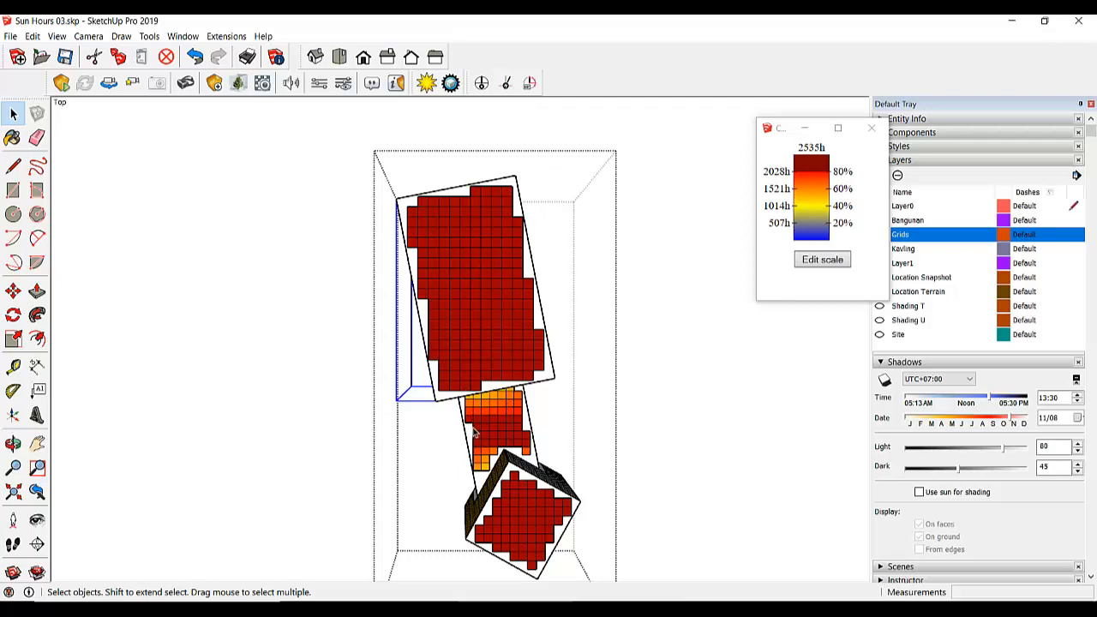
middle_drag(476, 433, 509, 381)
scroll(528, 300, up, 2)
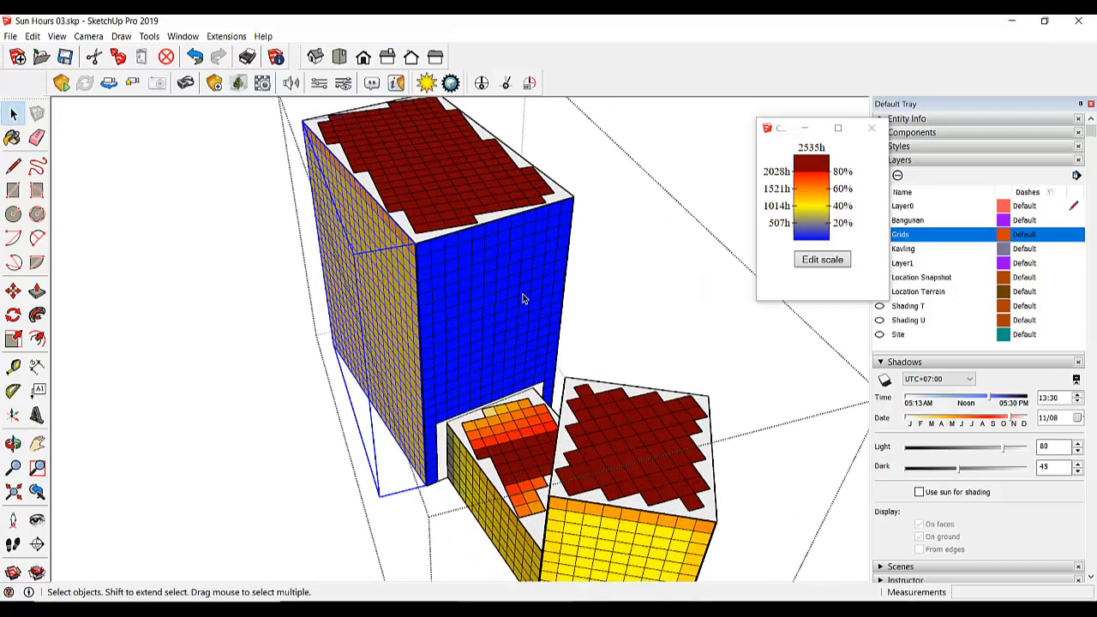
scroll(474, 296, down, 3)
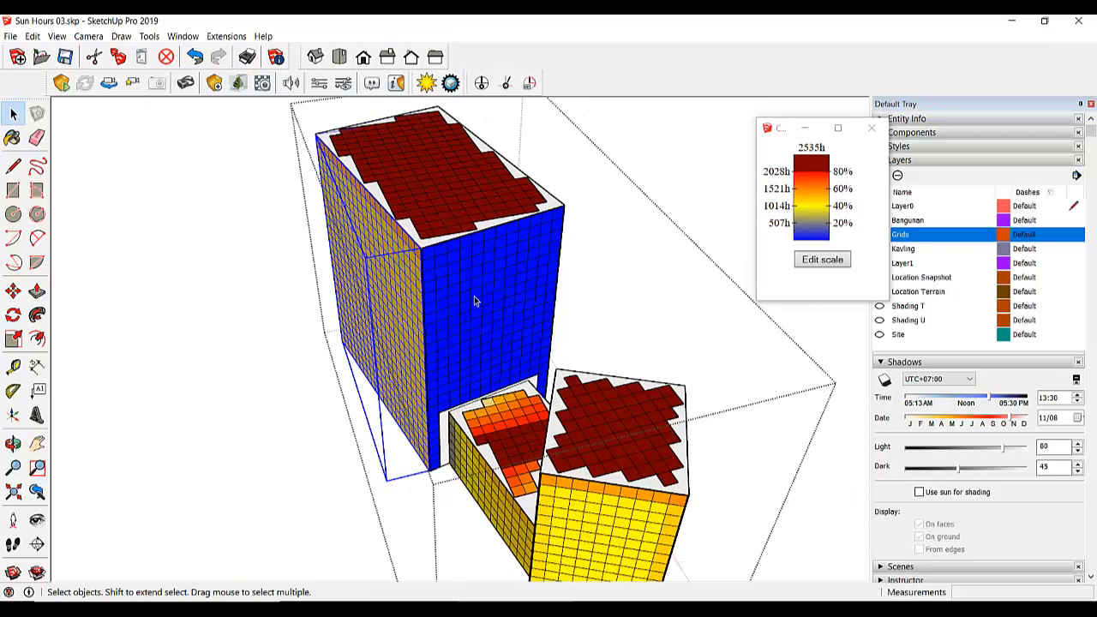
Step: Examine the sunlight hours colours on the tall block's outer end and long walls and the neighbouring blocks' walls against the scale
middle_drag(493, 300, 751, 328)
middle_drag(409, 363, 410, 497)
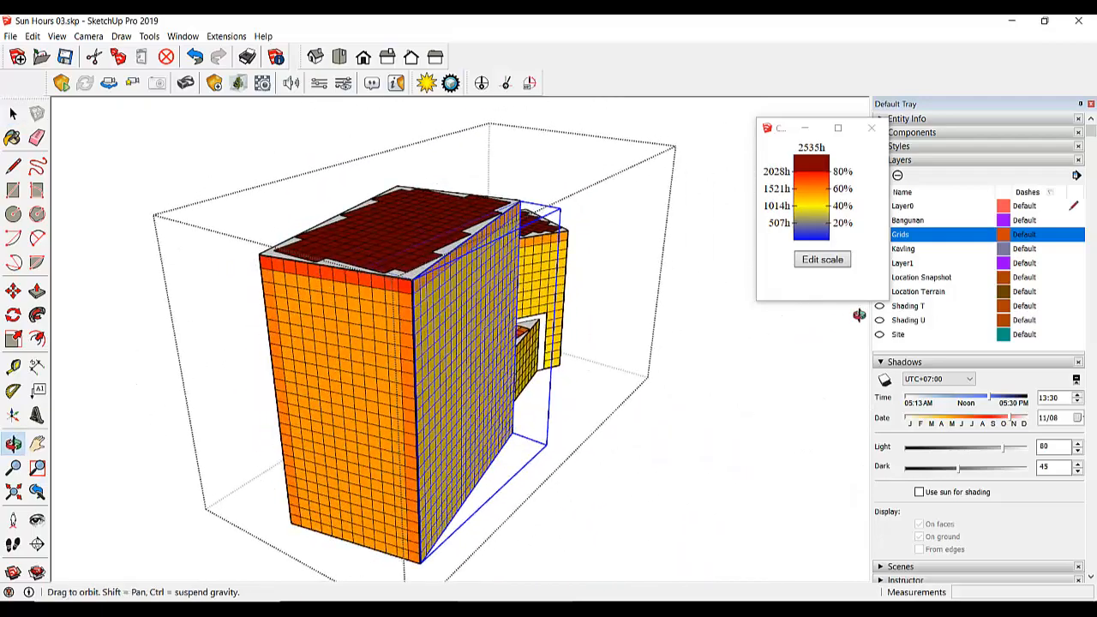
middle_drag(343, 485, 521, 418)
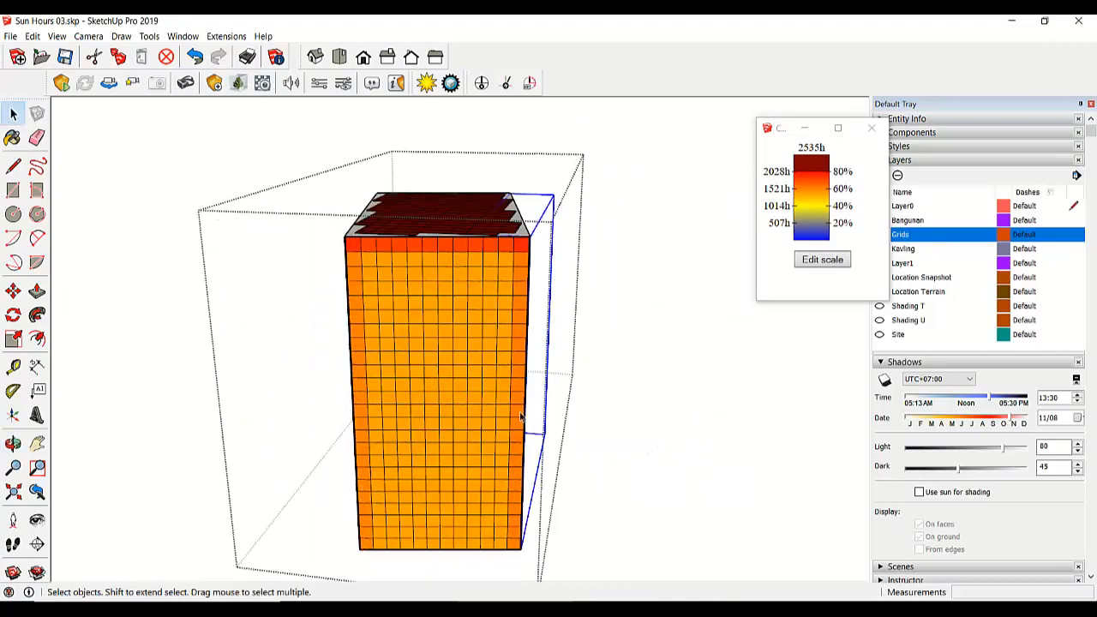
middle_drag(417, 375, 527, 461)
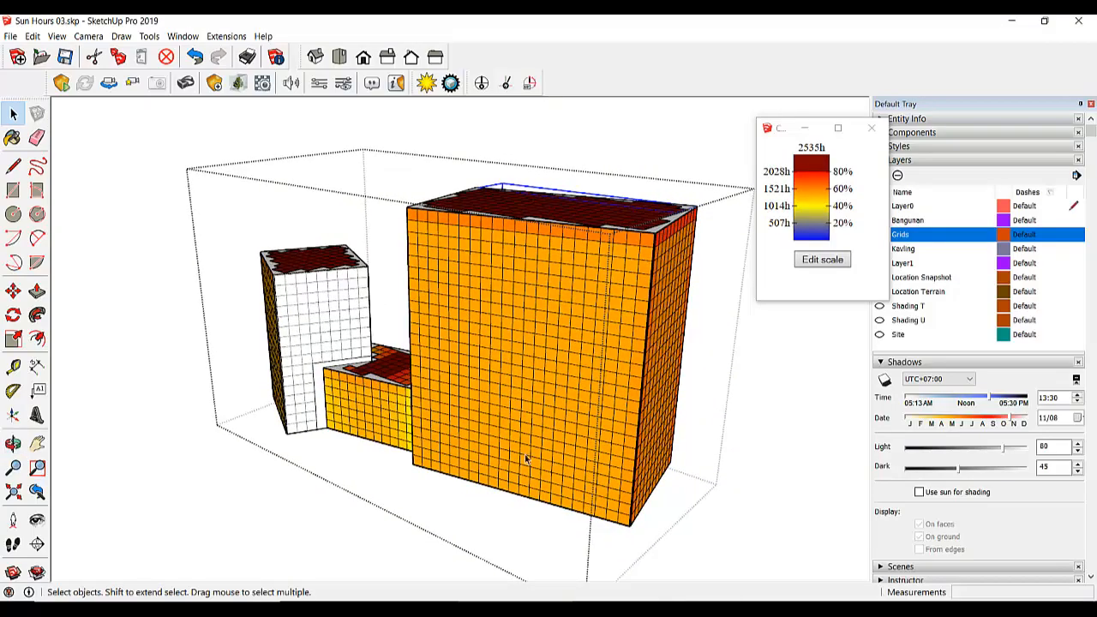
middle_drag(530, 373, 593, 368)
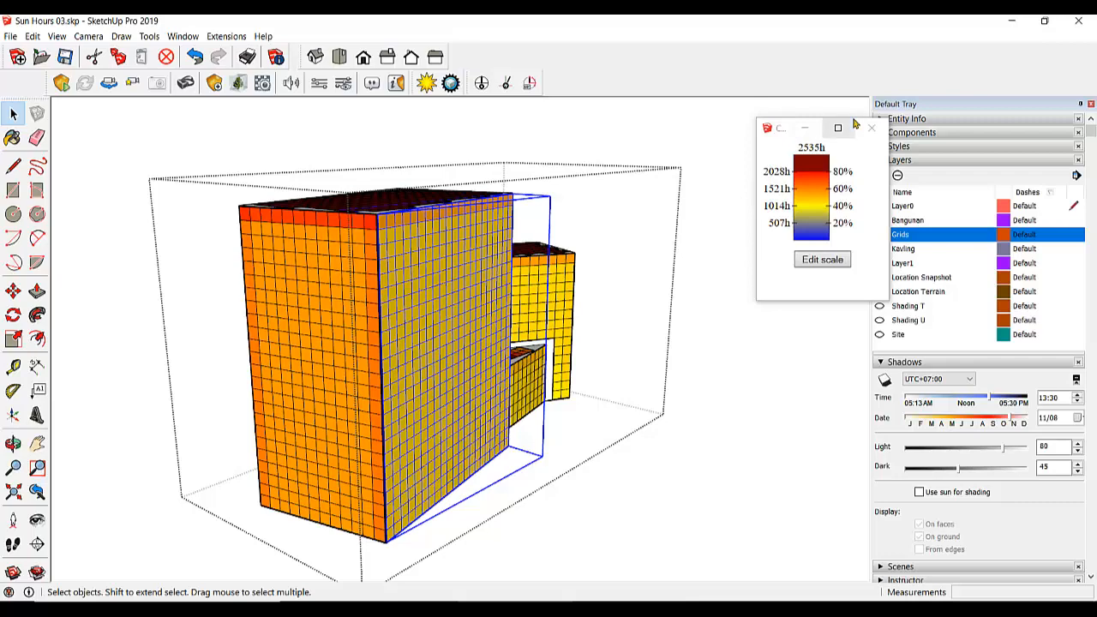
click(851, 125)
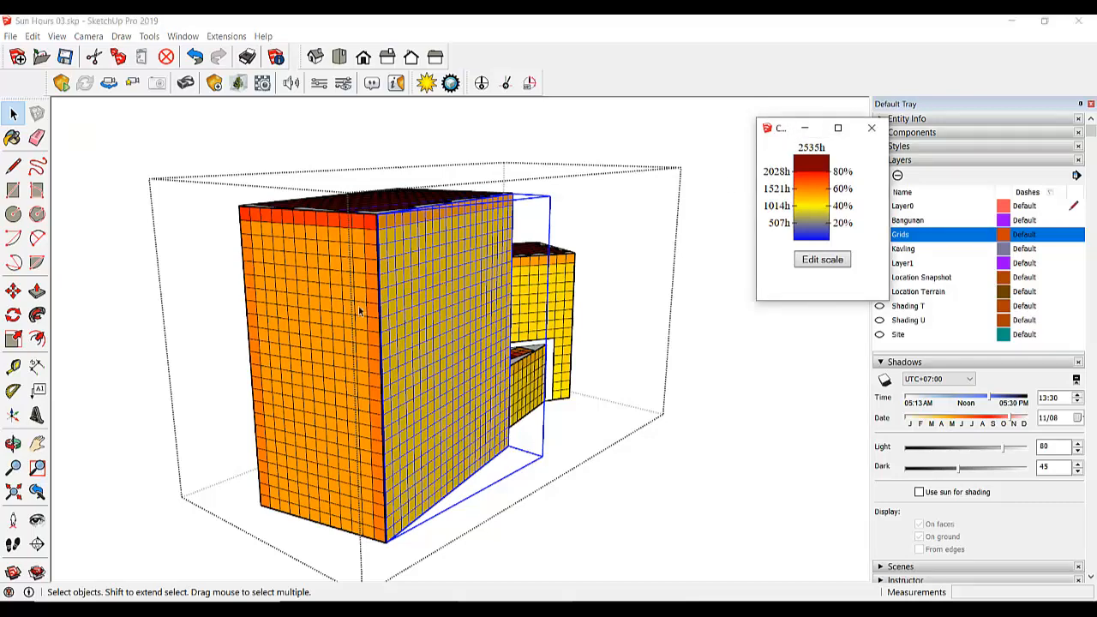
scroll(295, 264, down, 2)
scroll(290, 369, up, 1)
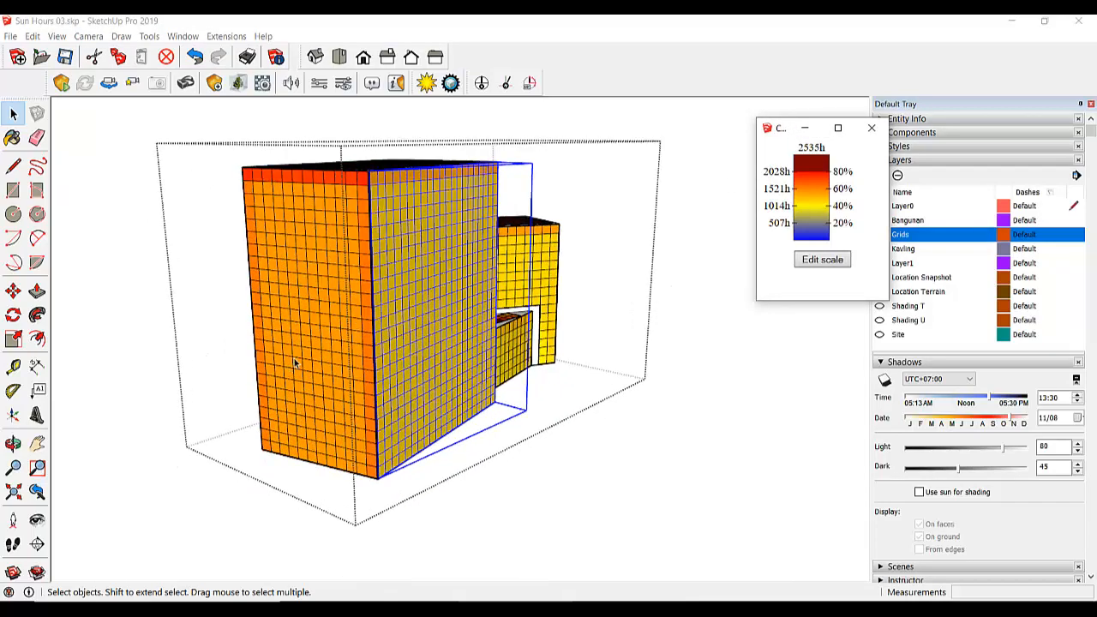
middle_drag(287, 352, 725, 400)
middle_drag(475, 357, 716, 357)
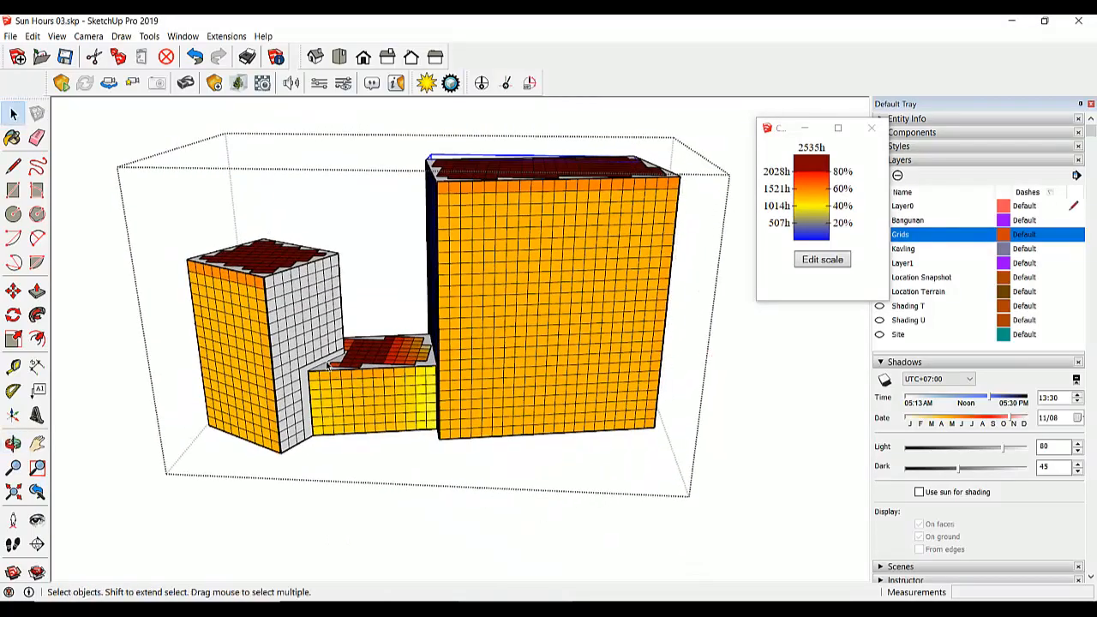
middle_drag(605, 370, 220, 351)
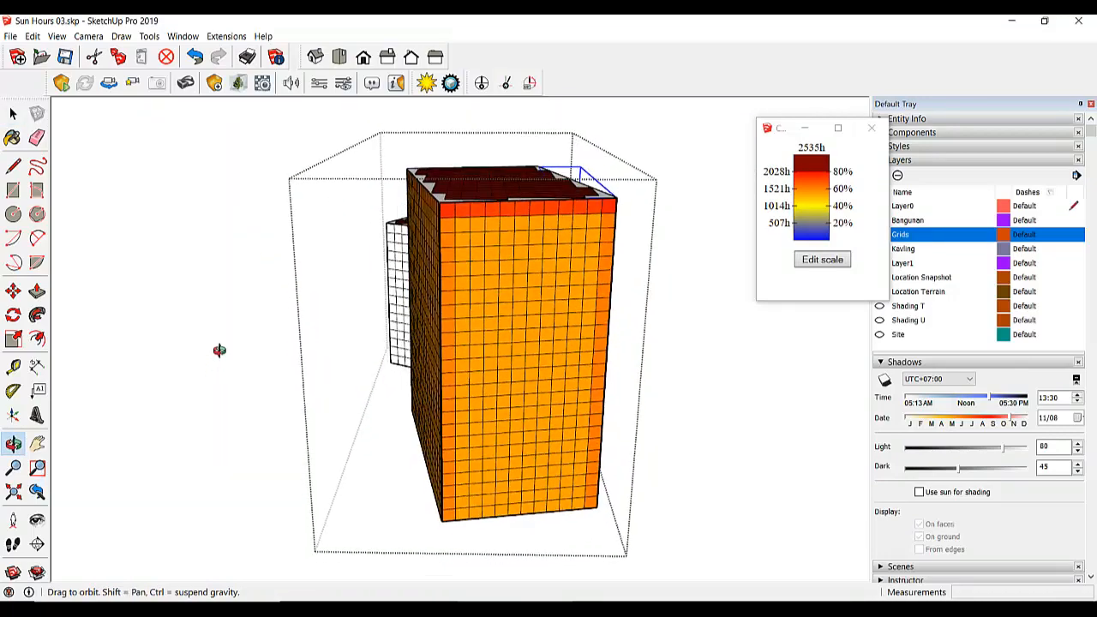
Step: Close the colour scale window, leave the grid's group, and examine the sunlight colours on the tall block's end wall and adjoining long wall
click(866, 133)
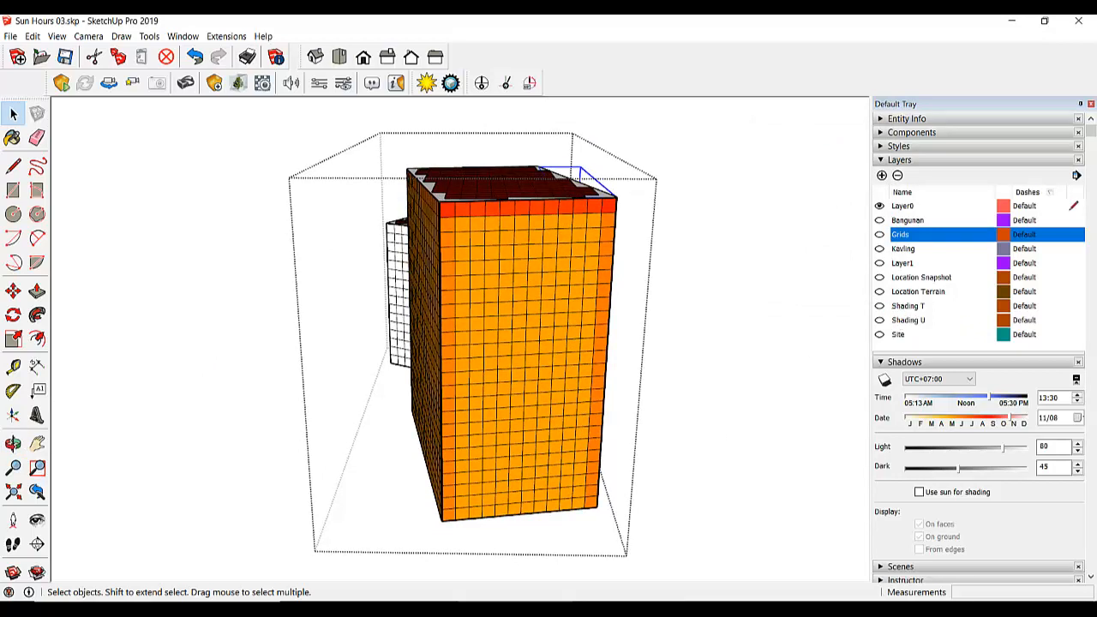
click(747, 535)
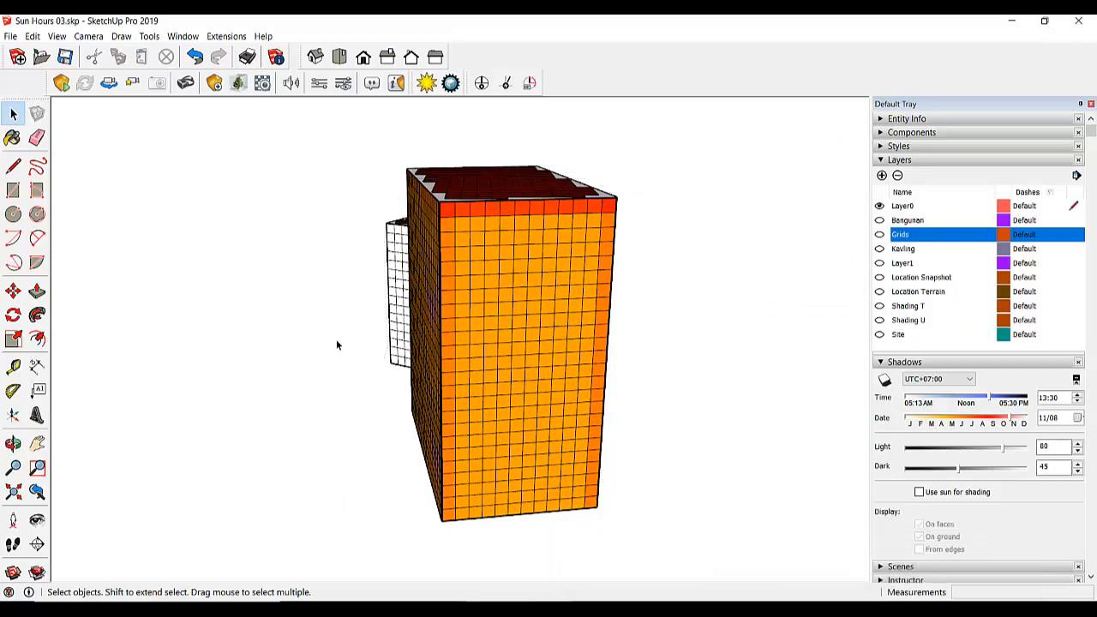
middle_drag(563, 336, 315, 339)
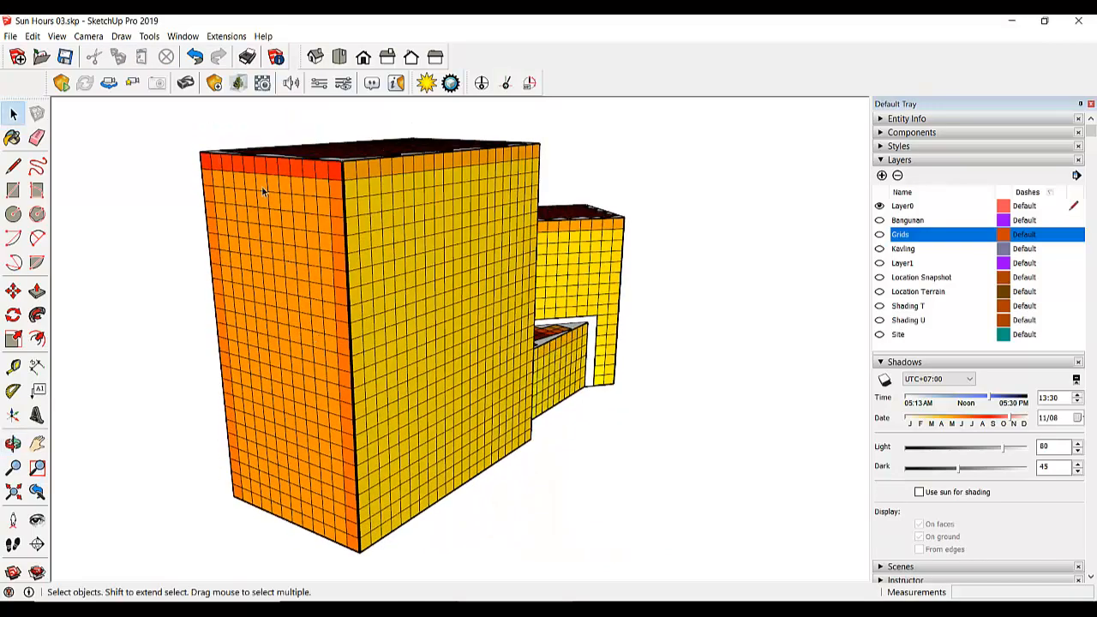
scroll(265, 195, up, 3)
scroll(295, 243, down, 3)
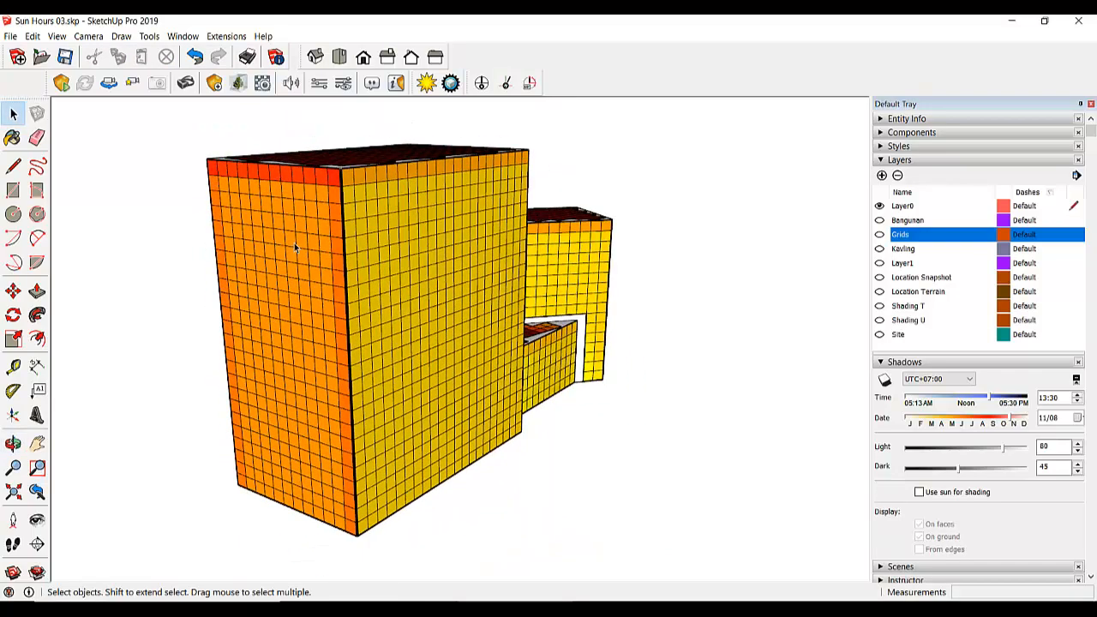
middle_drag(294, 242, 335, 234)
scroll(237, 225, up, 1)
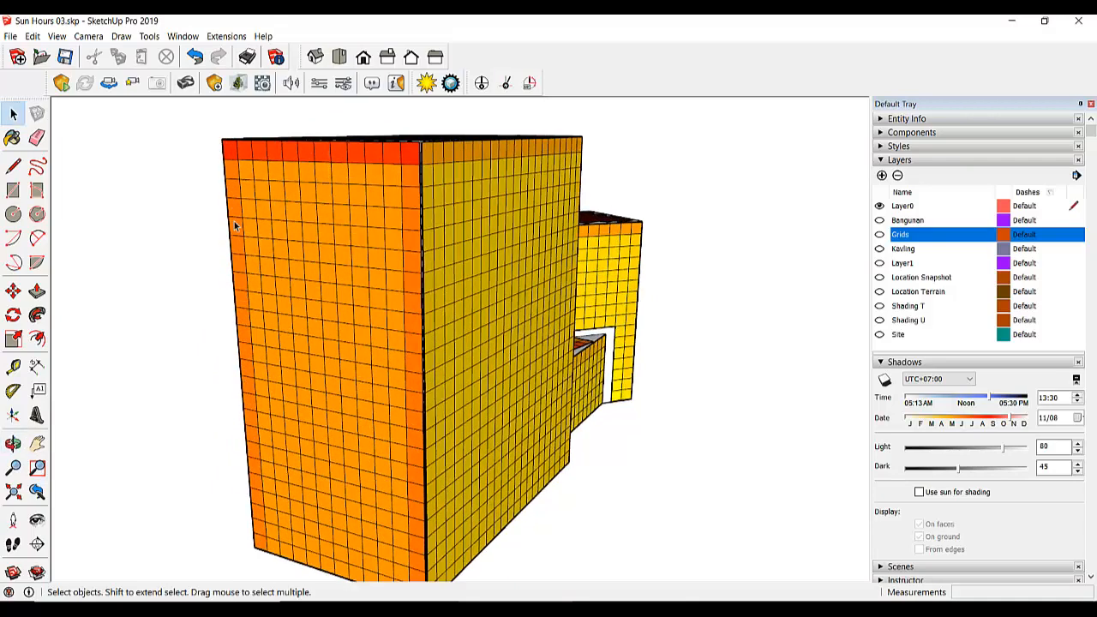
scroll(297, 239, down, 1)
scroll(250, 255, up, 2)
scroll(250, 256, down, 3)
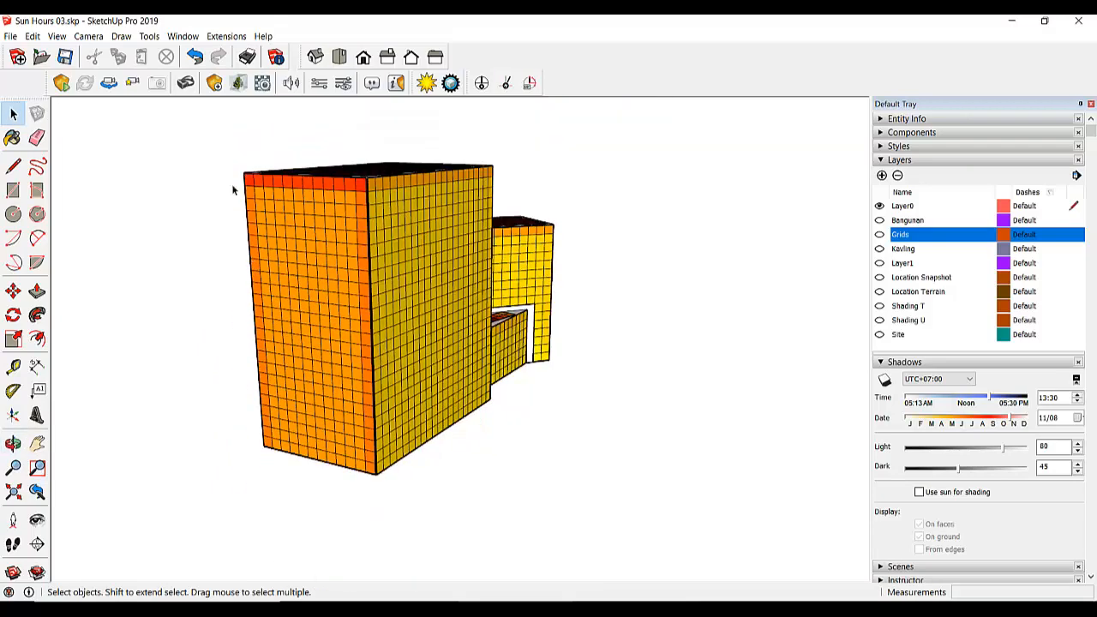
scroll(257, 274, up, 1)
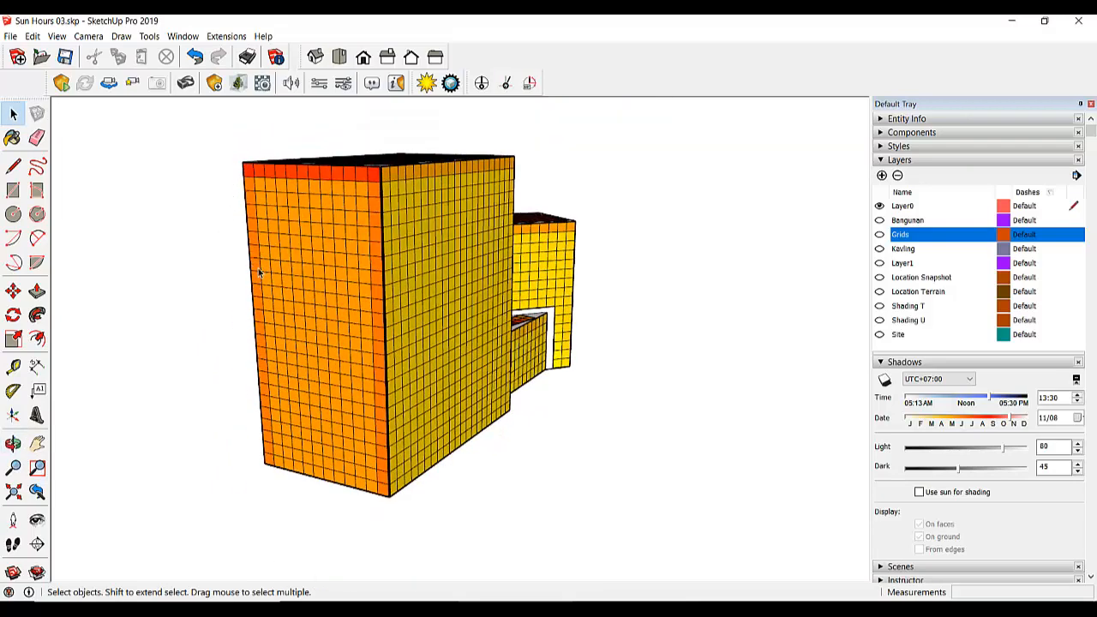
Step: Show the Shading U layer and inspect its horizontal louvres on the tall block's end wall
click(879, 319)
scroll(330, 303, up, 3)
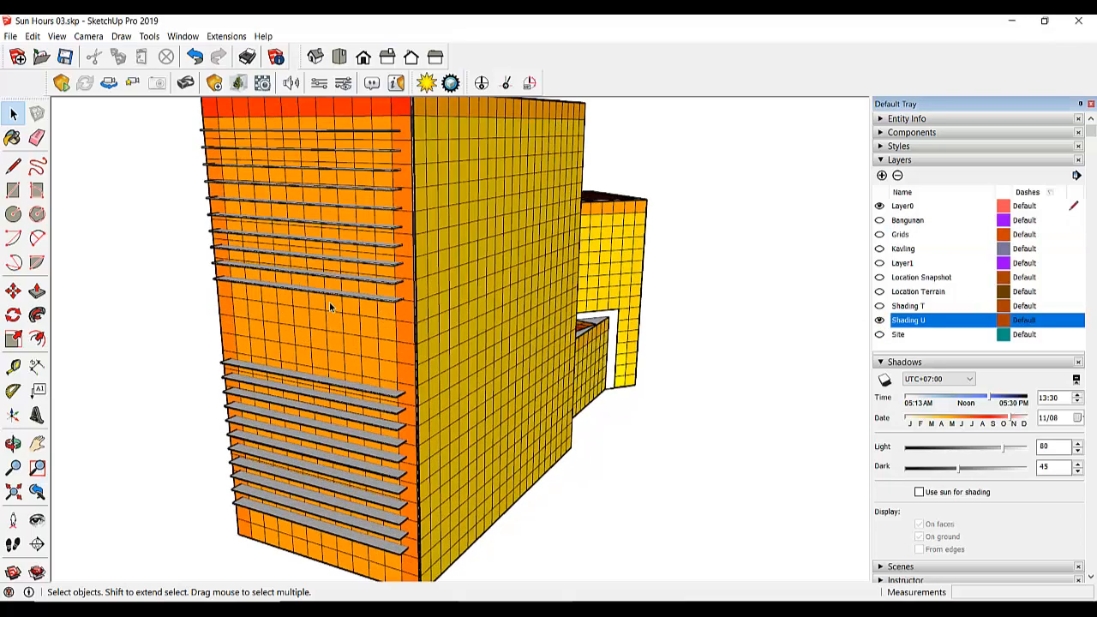
middle_drag(191, 280, 617, 318)
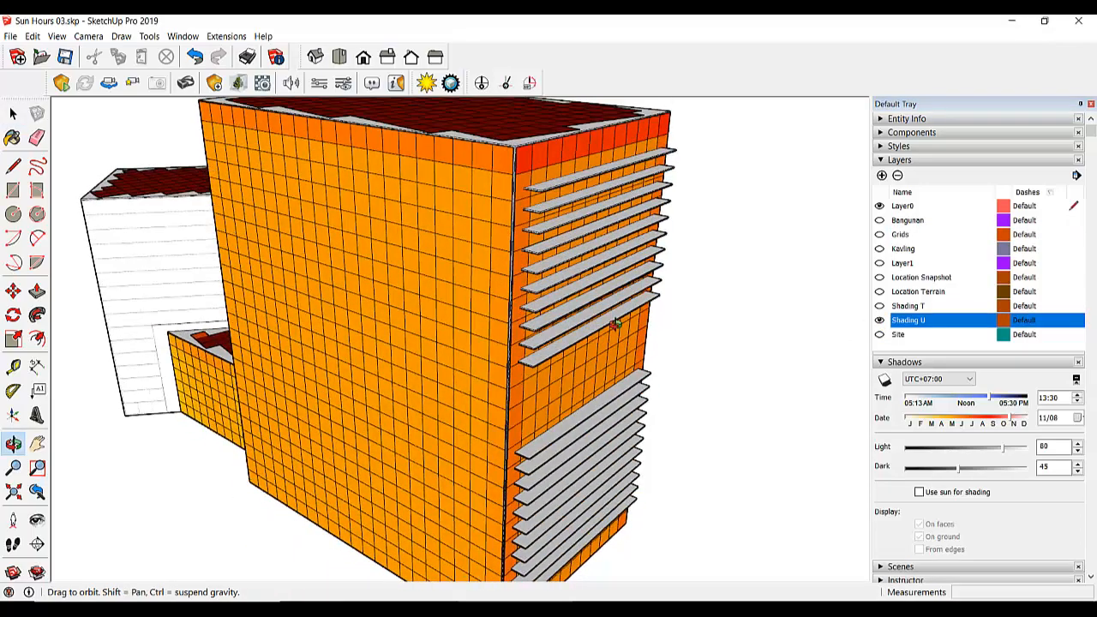
scroll(566, 201, up, 3)
scroll(496, 208, down, 3)
scroll(586, 392, down, 3)
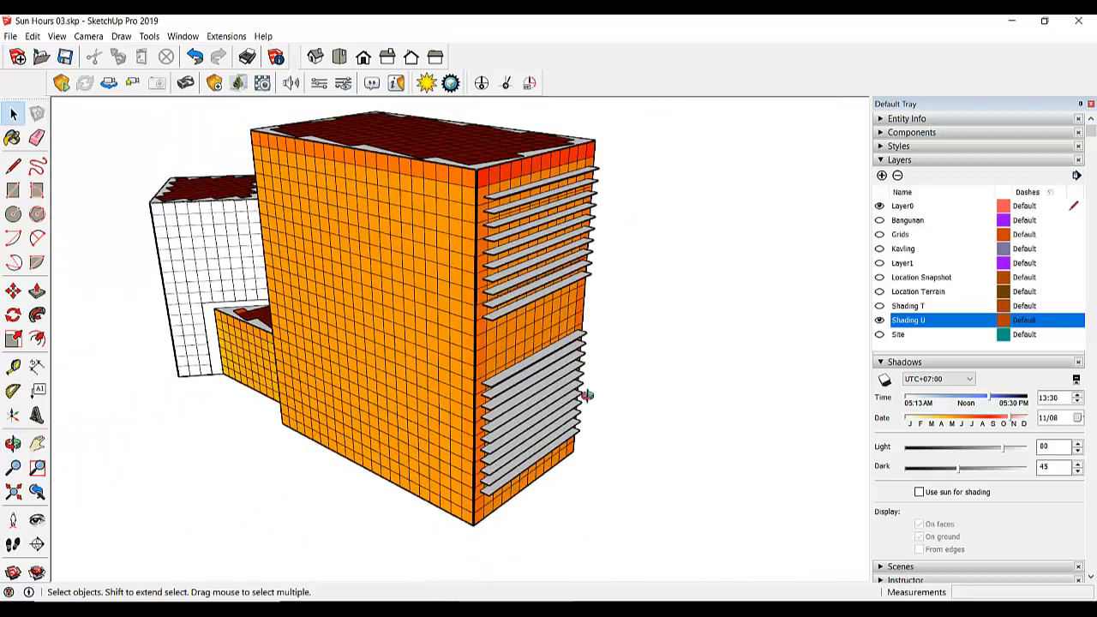
middle_drag(586, 392, 564, 368)
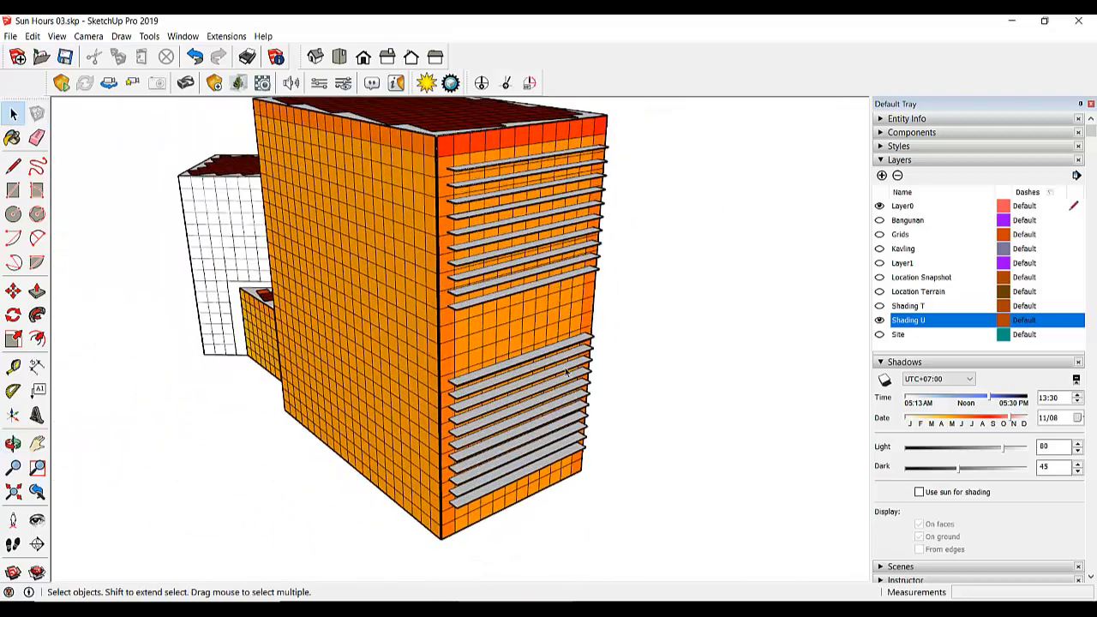
scroll(640, 291, down, 2)
scroll(664, 211, up, 2)
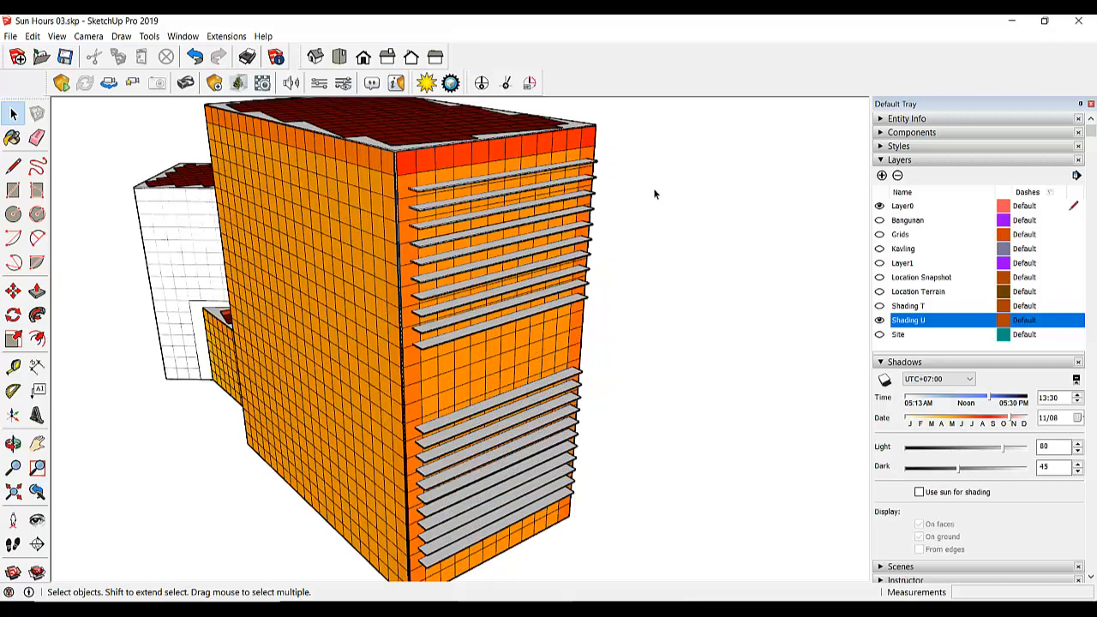
scroll(674, 231, down, 2)
scroll(618, 246, up, 2)
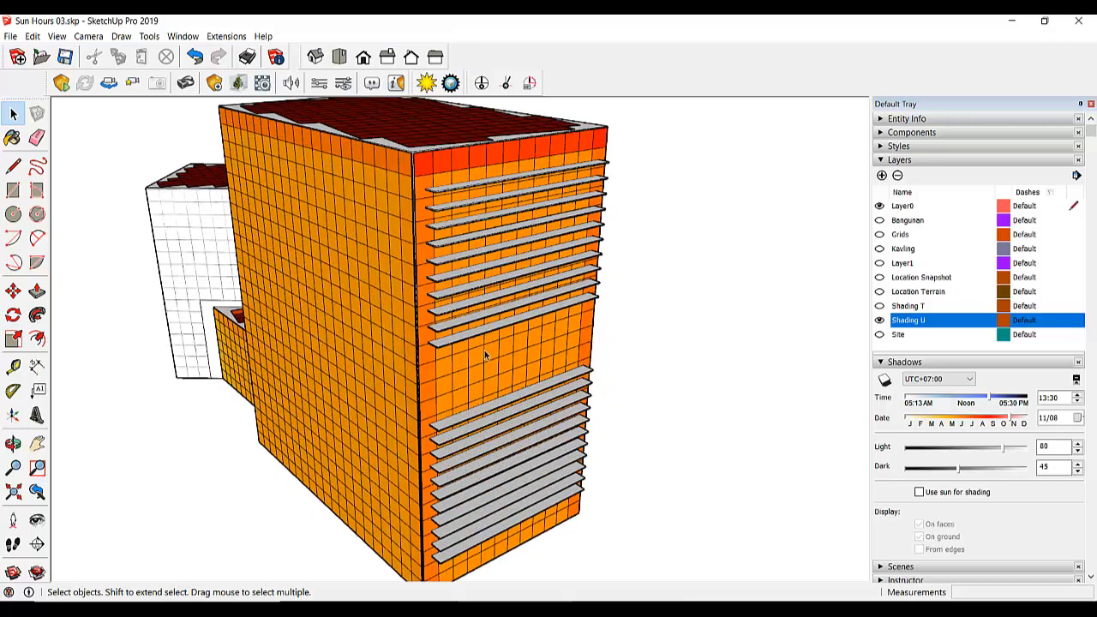
Step: Recalculate the sunlight hours for the grid behind the louvres on the tall block's end wall, keeping the existing calculation parameters
double_click(490, 384)
click(496, 380)
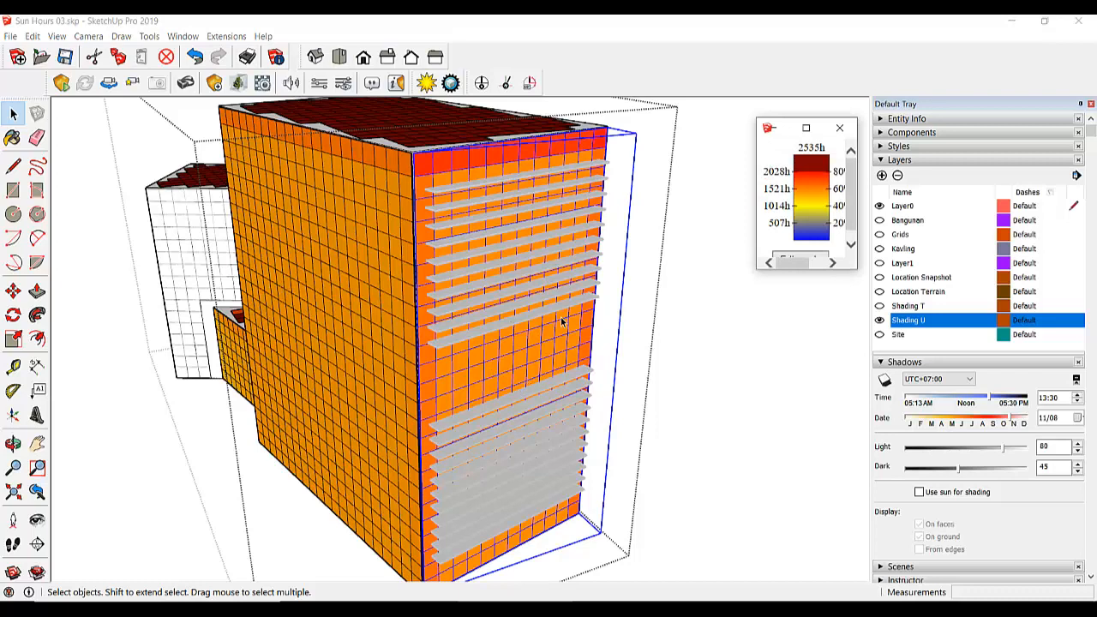
click(232, 37)
mouse_move(234, 54)
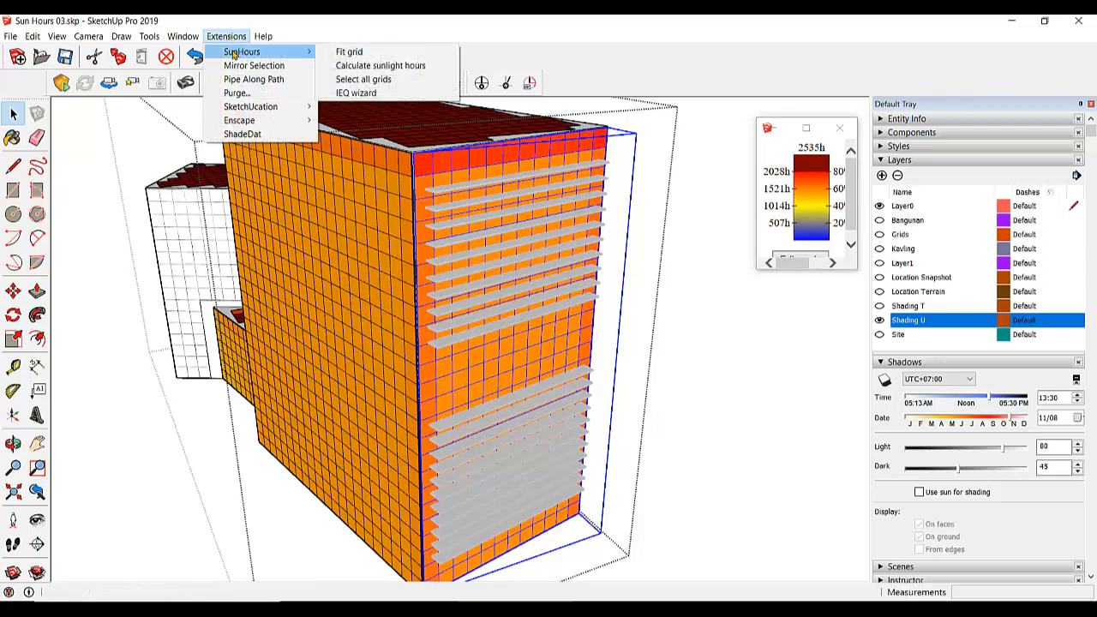
click(380, 66)
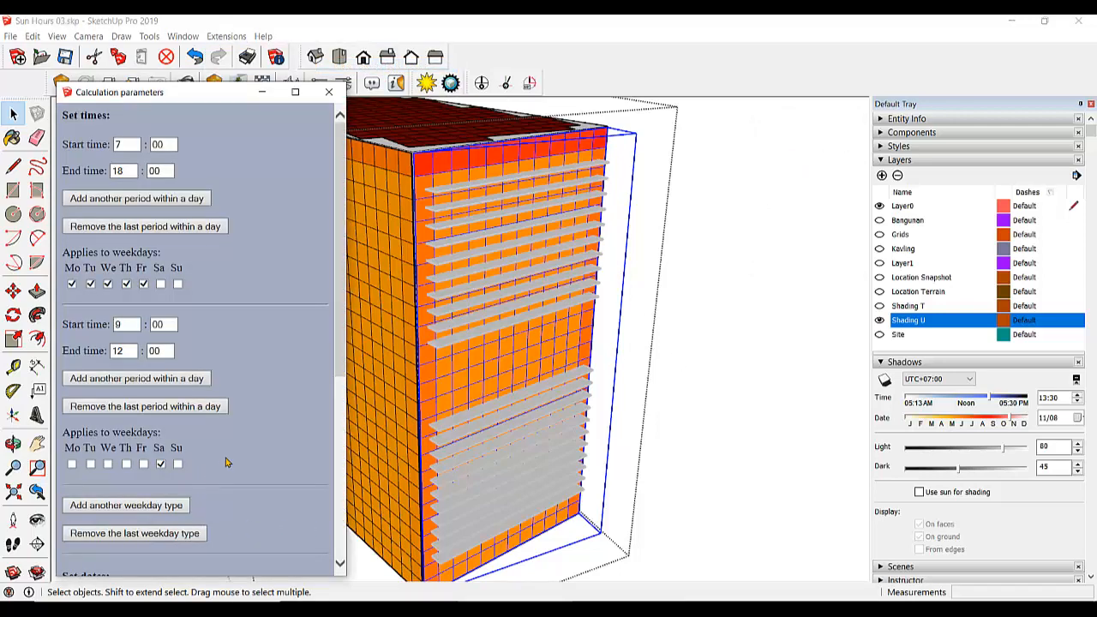
scroll(232, 463, down, 4)
click(77, 547)
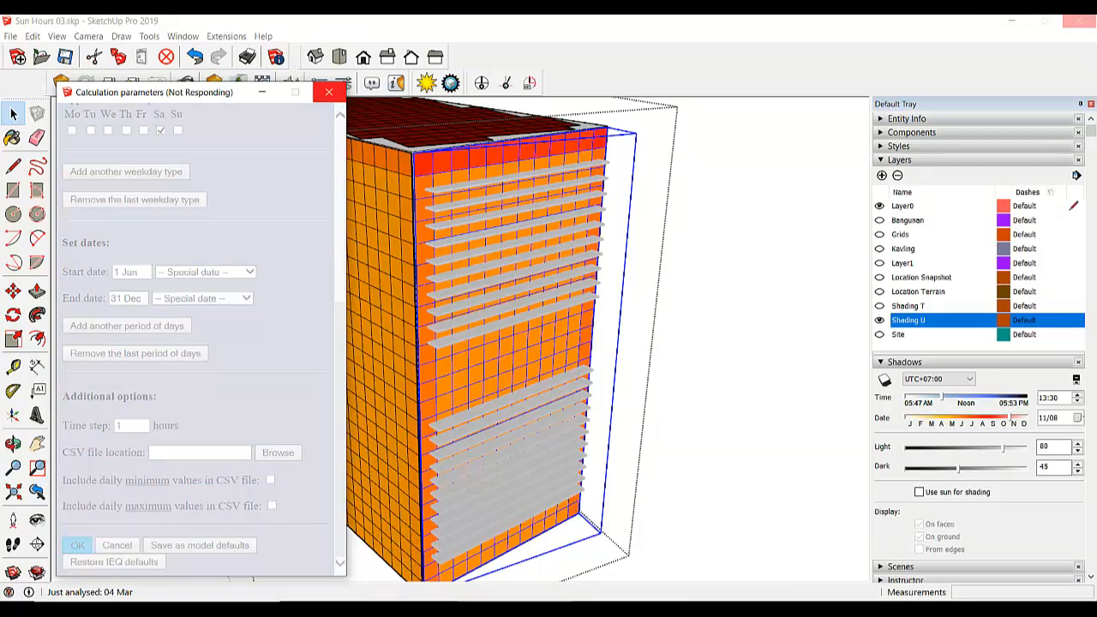
click(627, 607)
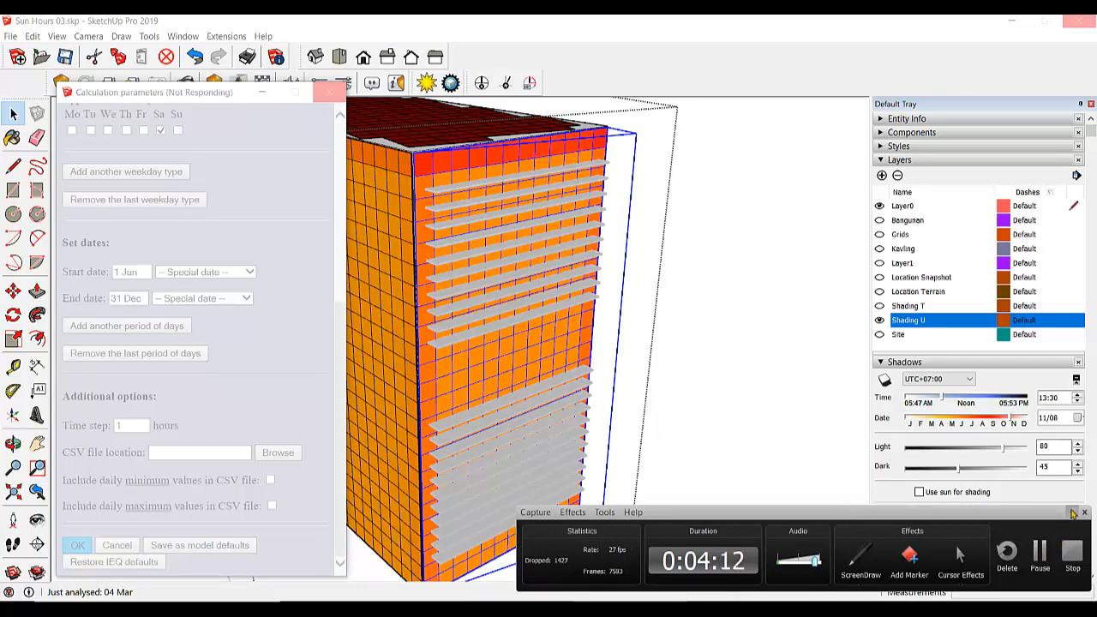
click(1074, 513)
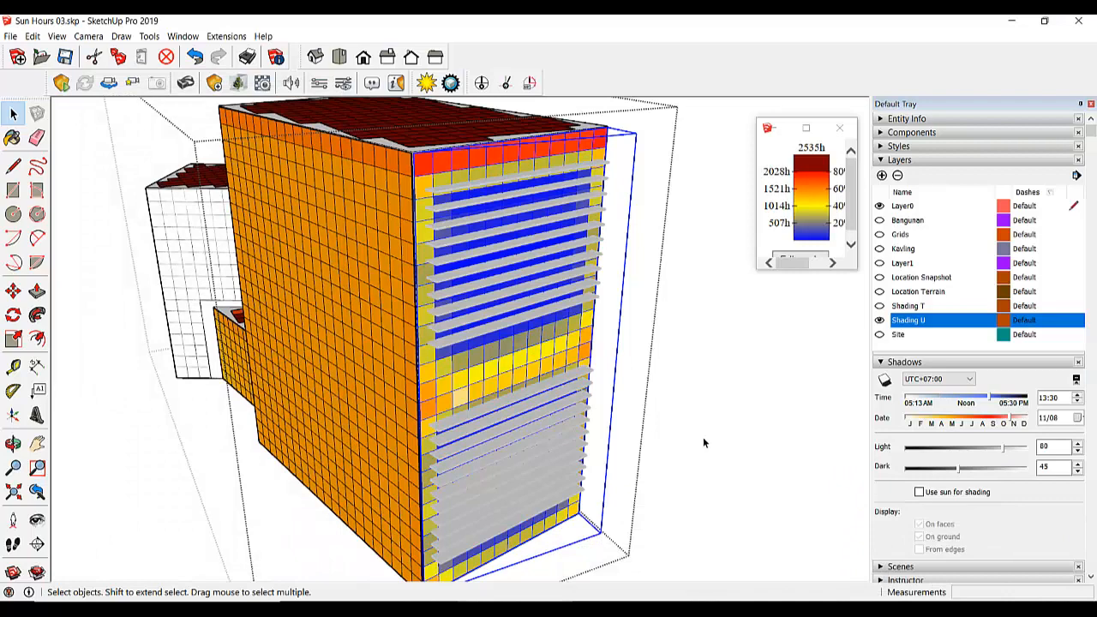
Step: Examine the recalculated colours behind the end wall's louvres against the scale, leave the group, and compare them with the unshaded long walls
scroll(522, 434, up, 5)
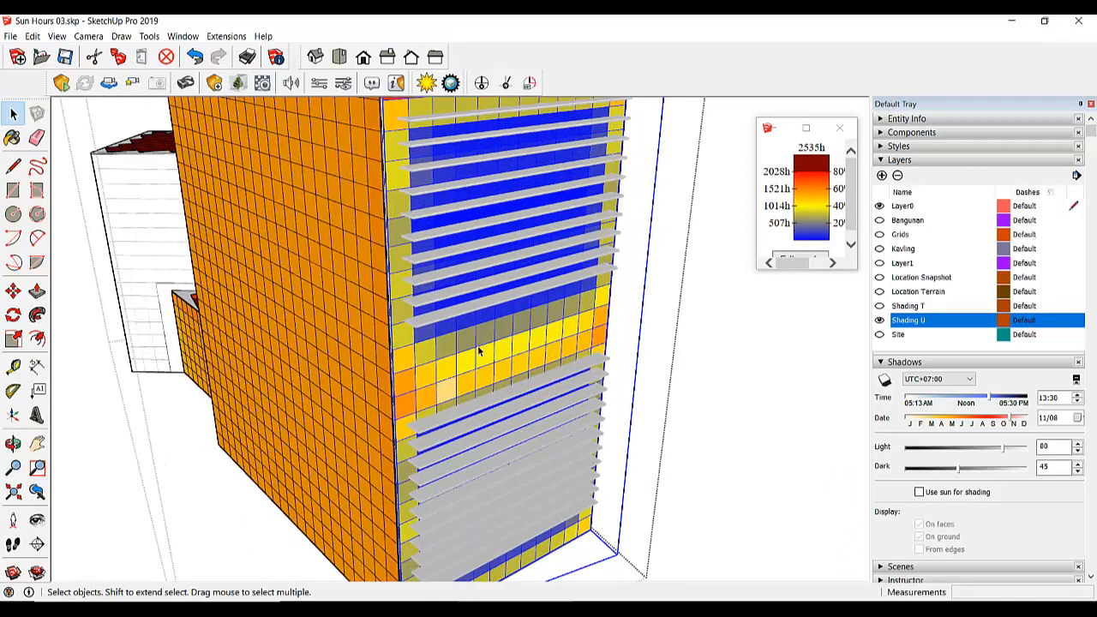
scroll(482, 289, down, 2)
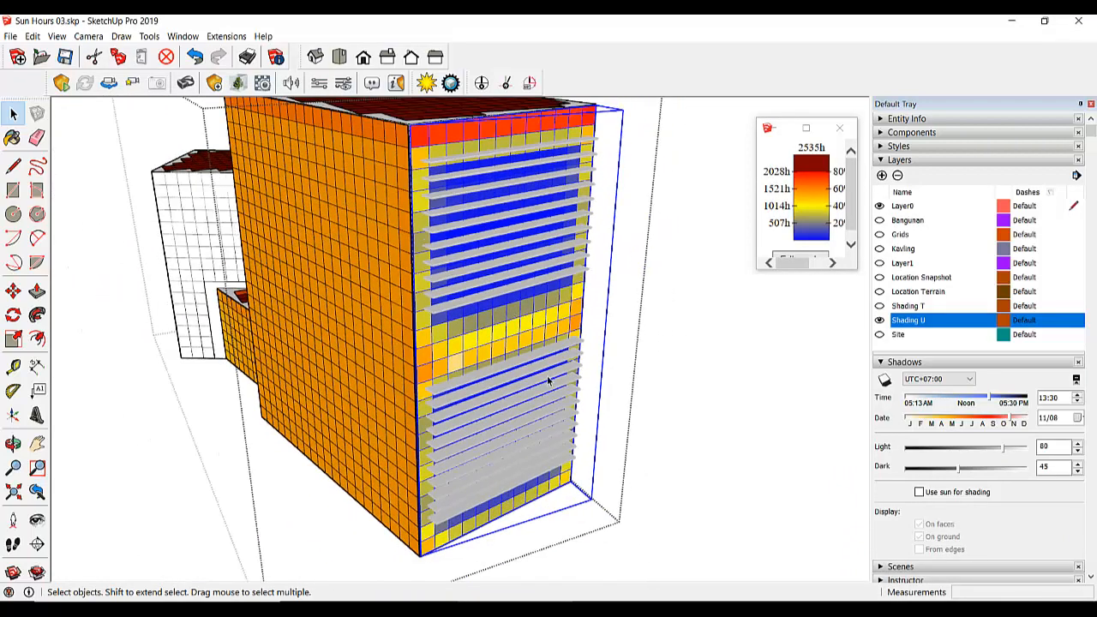
click(732, 390)
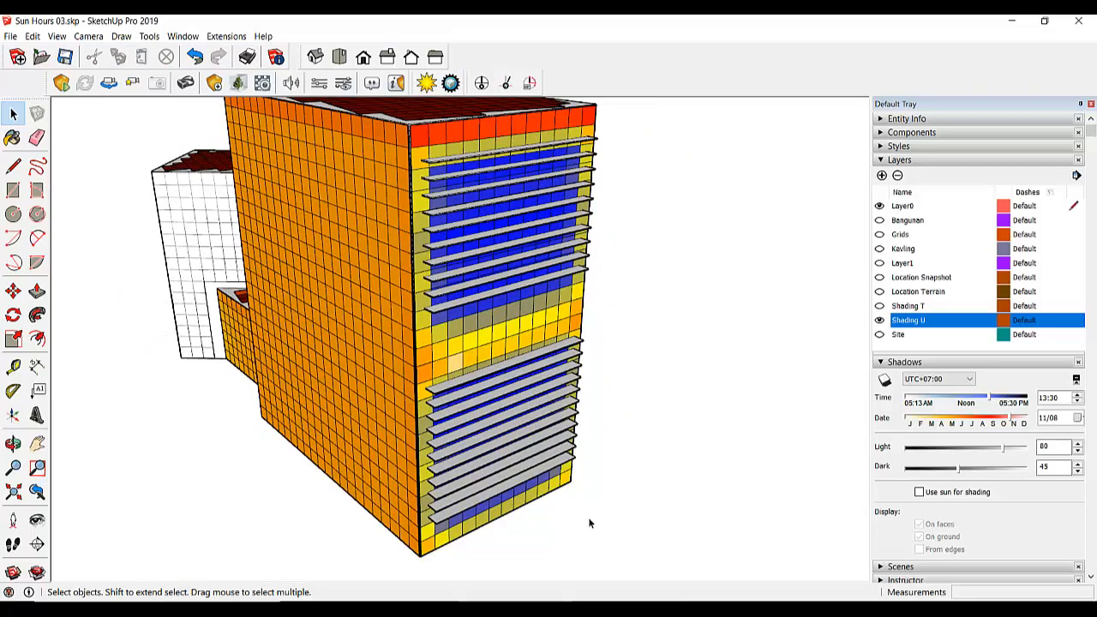
middle_drag(638, 495, 230, 400)
mouse_move(390, 318)
middle_down()
mouse_move(381, 353)
mouse_move(743, 415)
mouse_move(836, 400)
middle_up()
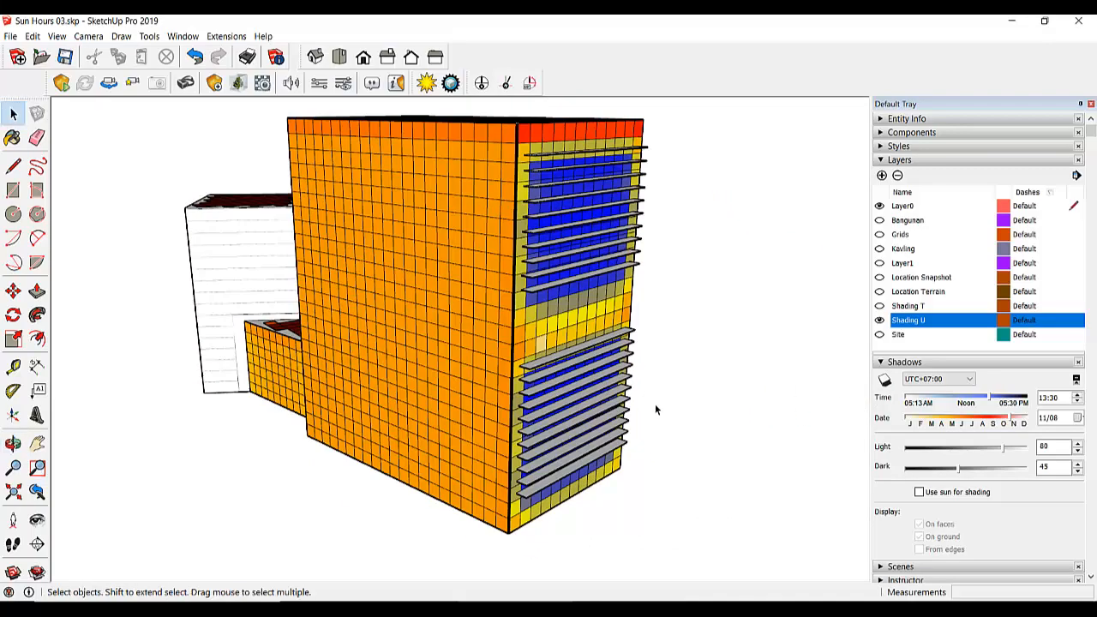
middle_drag(656, 405, 586, 450)
scroll(556, 226, up, 1)
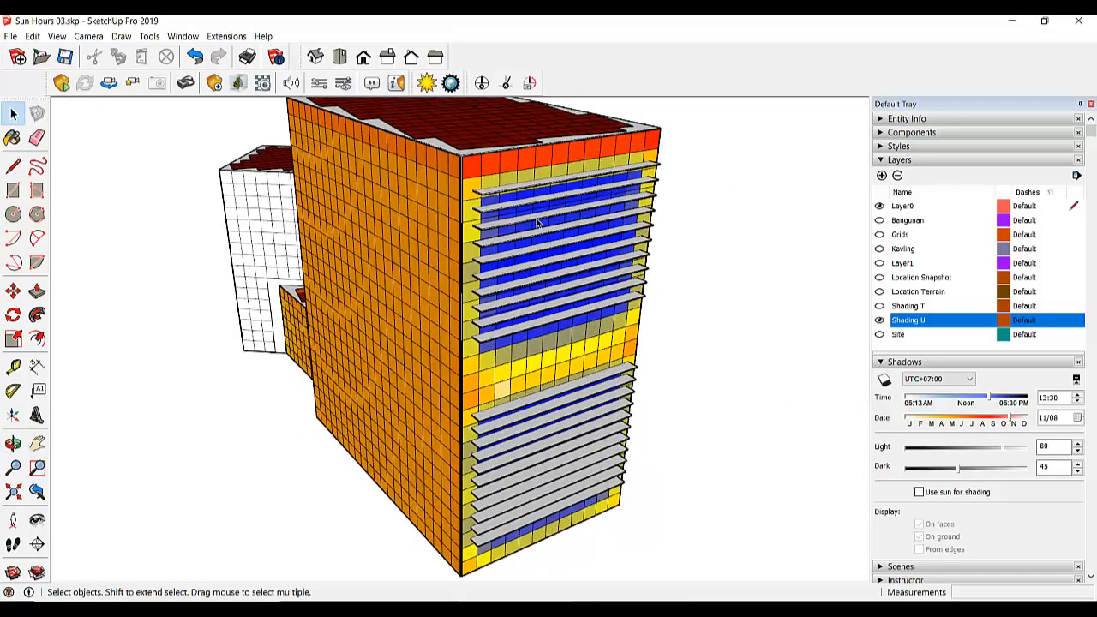
scroll(538, 223, up, 3)
middle_drag(540, 308, 553, 236)
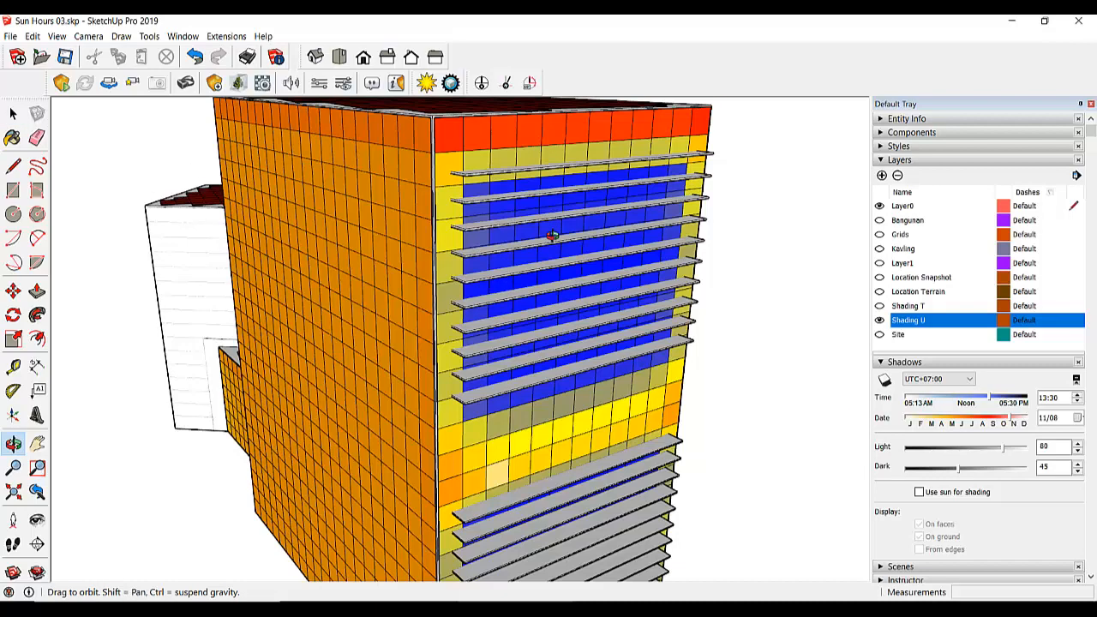
scroll(530, 354, up, 3)
scroll(535, 352, down, 2)
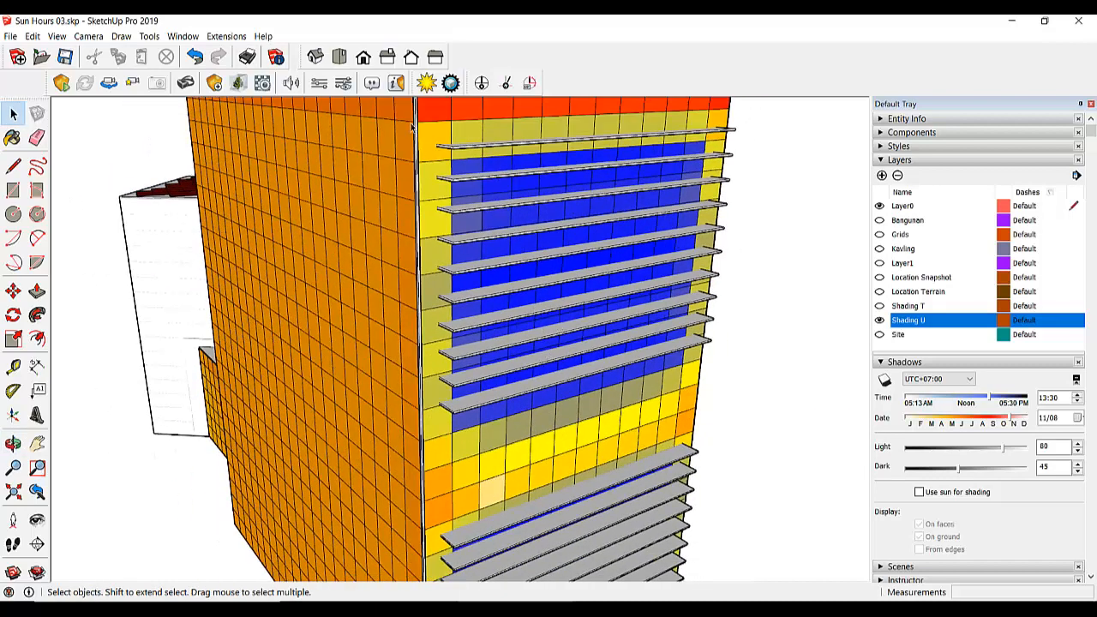
scroll(412, 129, down, 5)
middle_drag(617, 433, 677, 440)
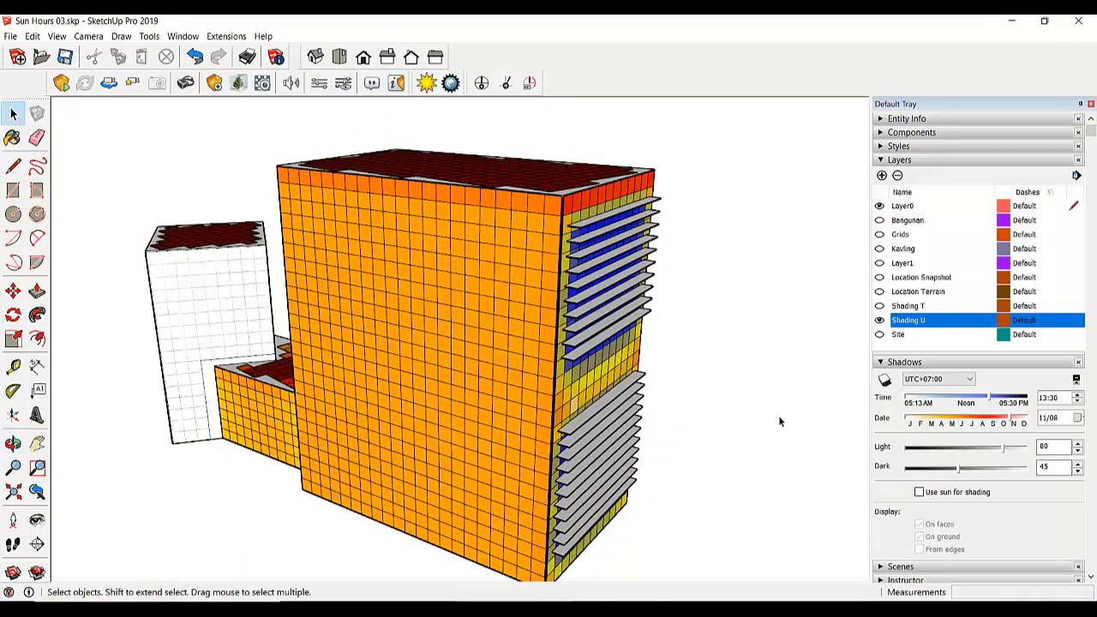
Step: Show the Shading T layer and recalculate the sunlight hours for the tall block's long wall grid with the existing calculation parameters
click(880, 306)
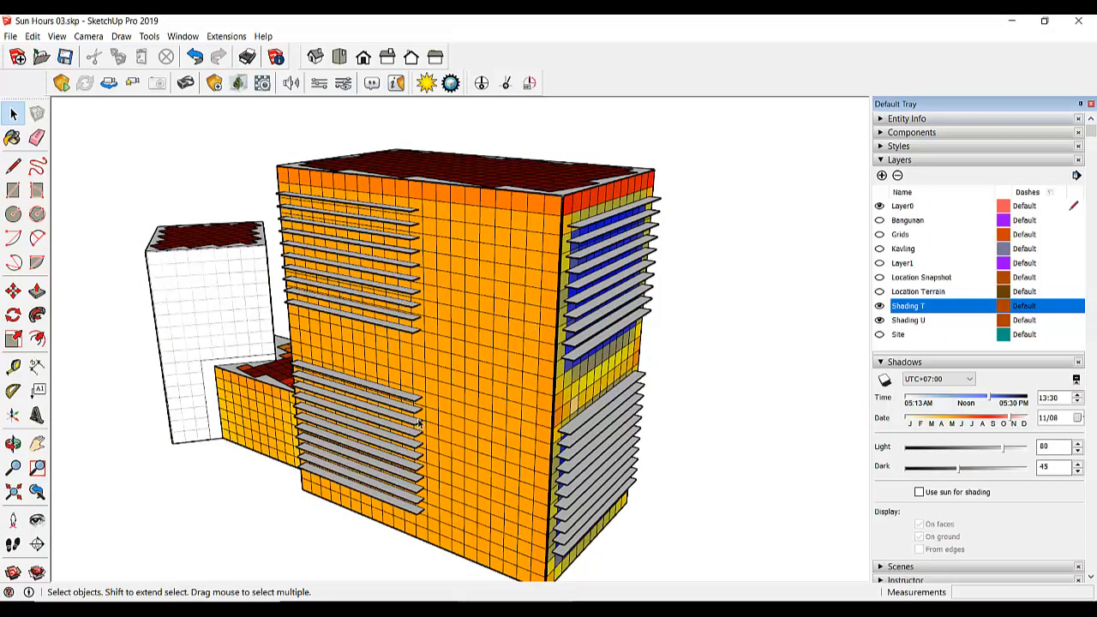
click(469, 377)
double_click(479, 371)
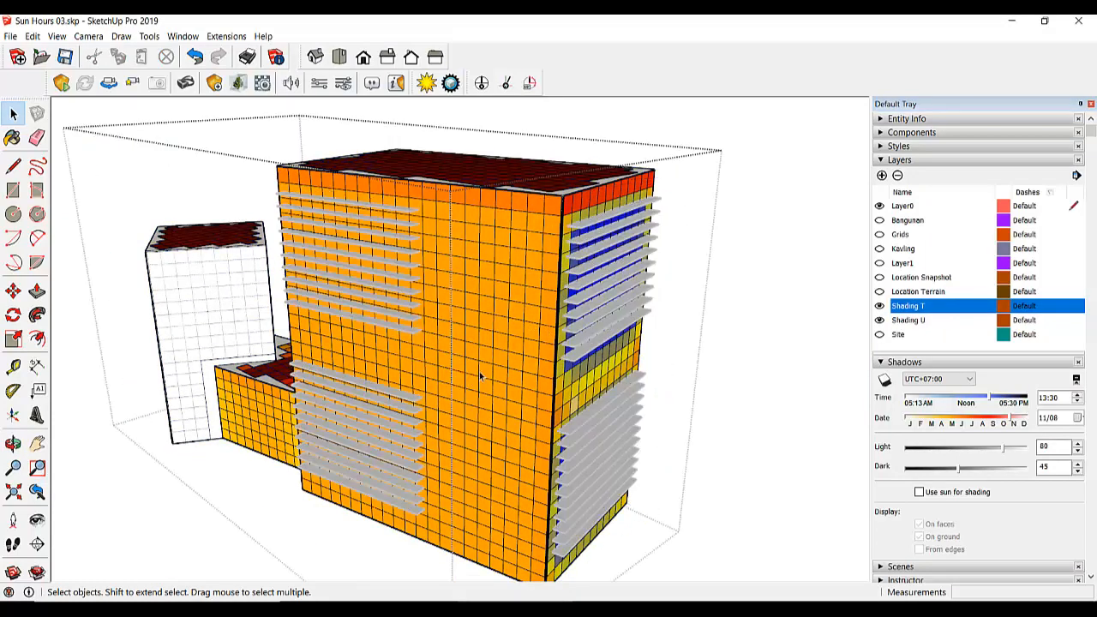
click(480, 371)
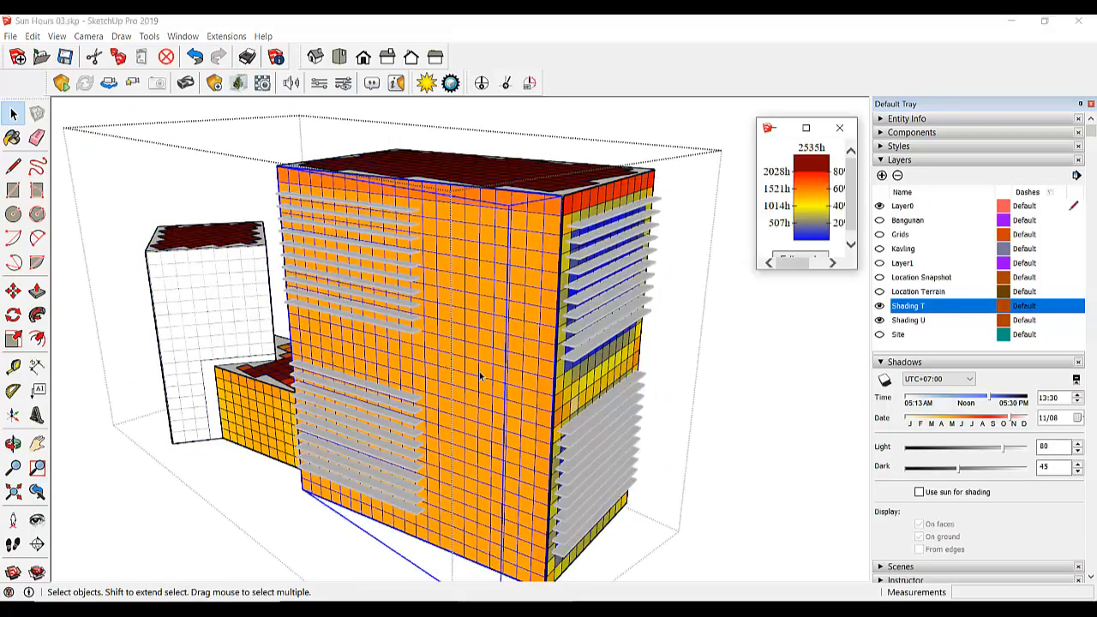
click(227, 36)
mouse_move(240, 53)
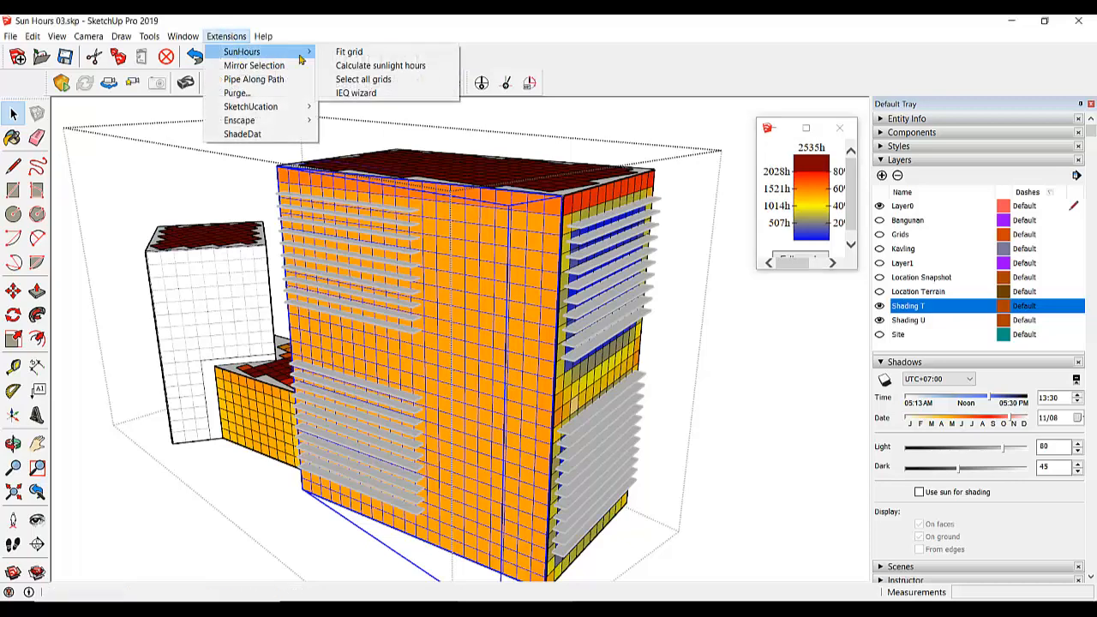
click(388, 64)
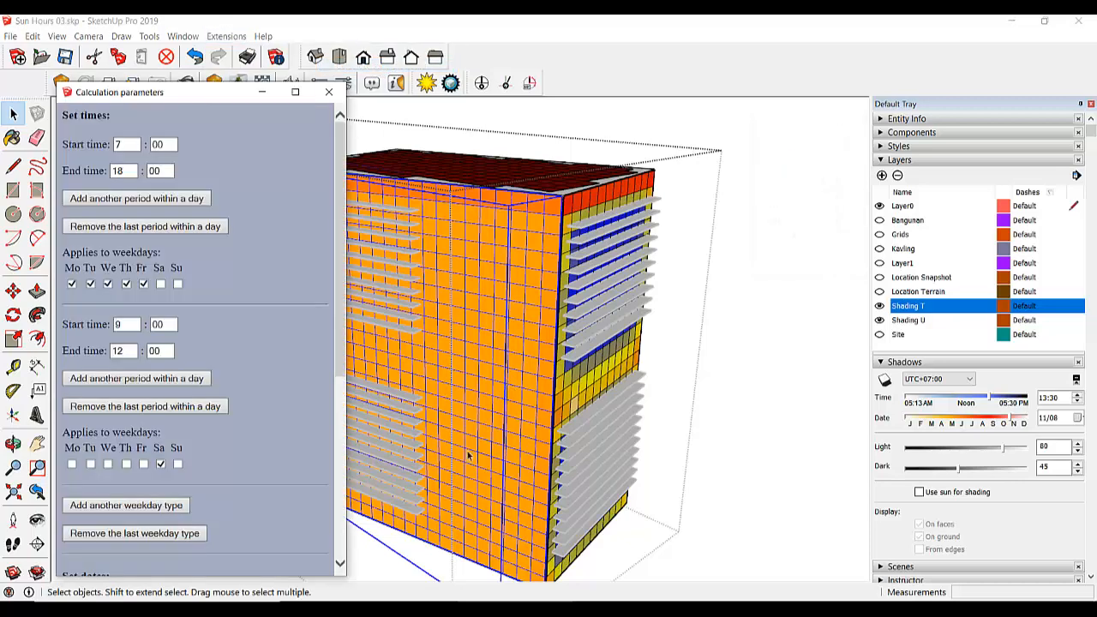
scroll(206, 506, down, 4)
click(75, 548)
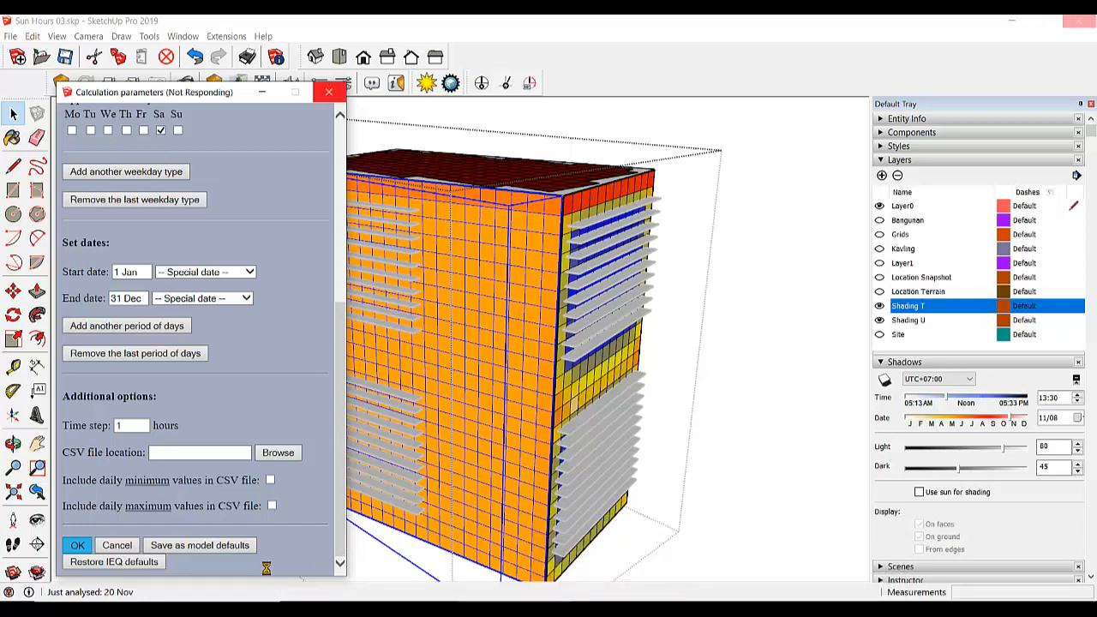
Step: Leave the grid's group and compare the shaded and unshaded parts of the tall block's long wall
click(760, 427)
scroll(435, 422, down, 2)
middle_drag(460, 459, 374, 427)
scroll(374, 427, up, 1)
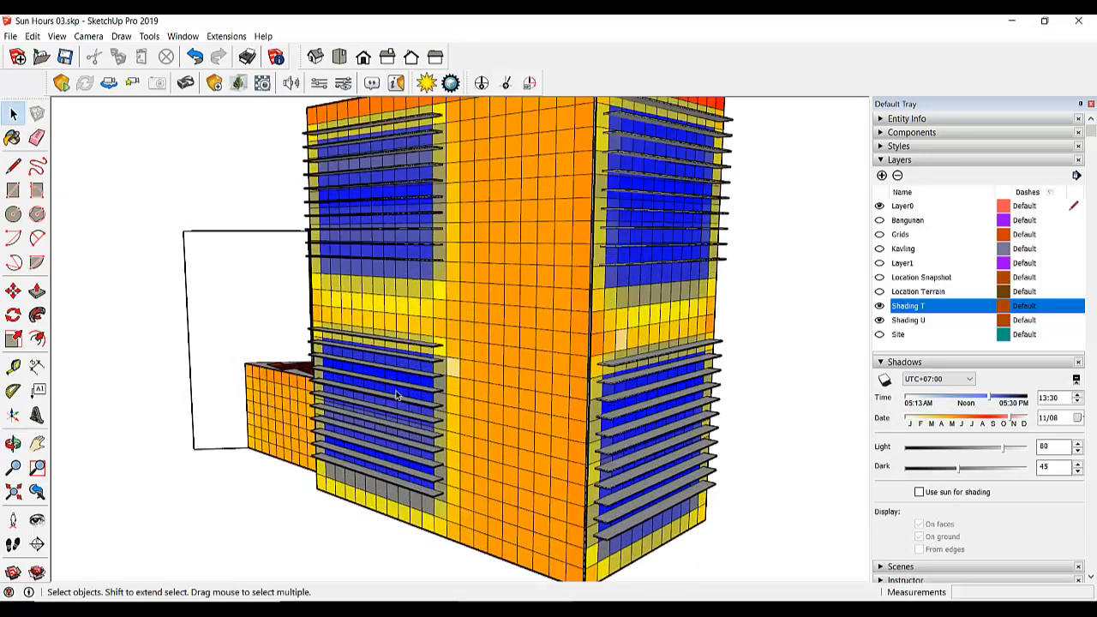
scroll(385, 370, down, 2)
middle_drag(347, 351, 569, 478)
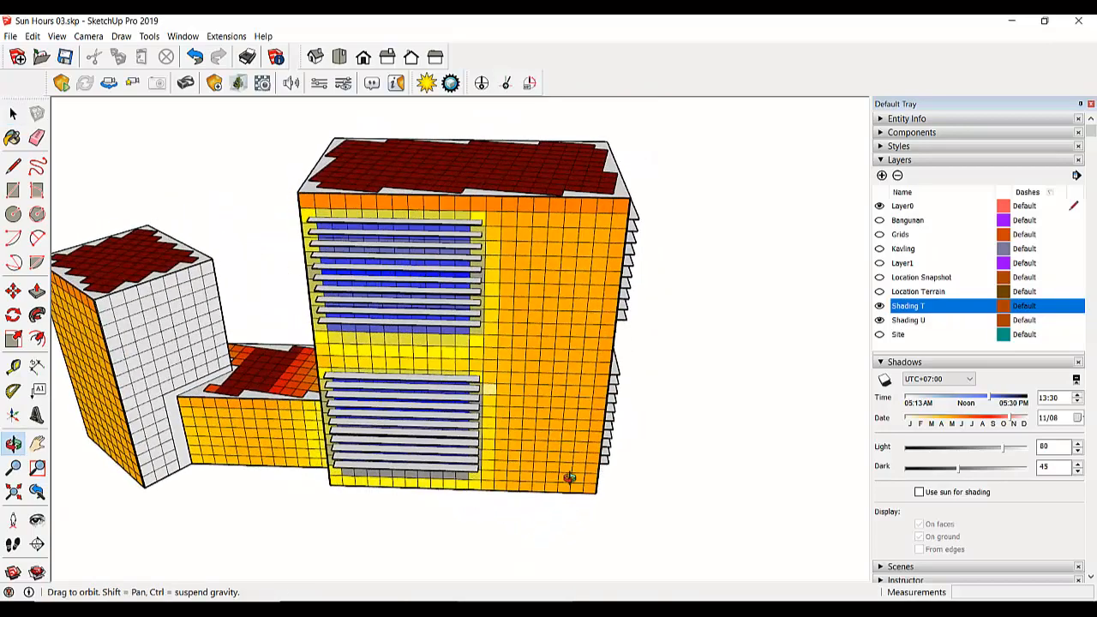
Step: Examine the sunlight-hour colours around all sides of the building masses, comparing the louvred walls with the unshaded ones
scroll(612, 271, down, 1)
middle_drag(410, 266, 669, 215)
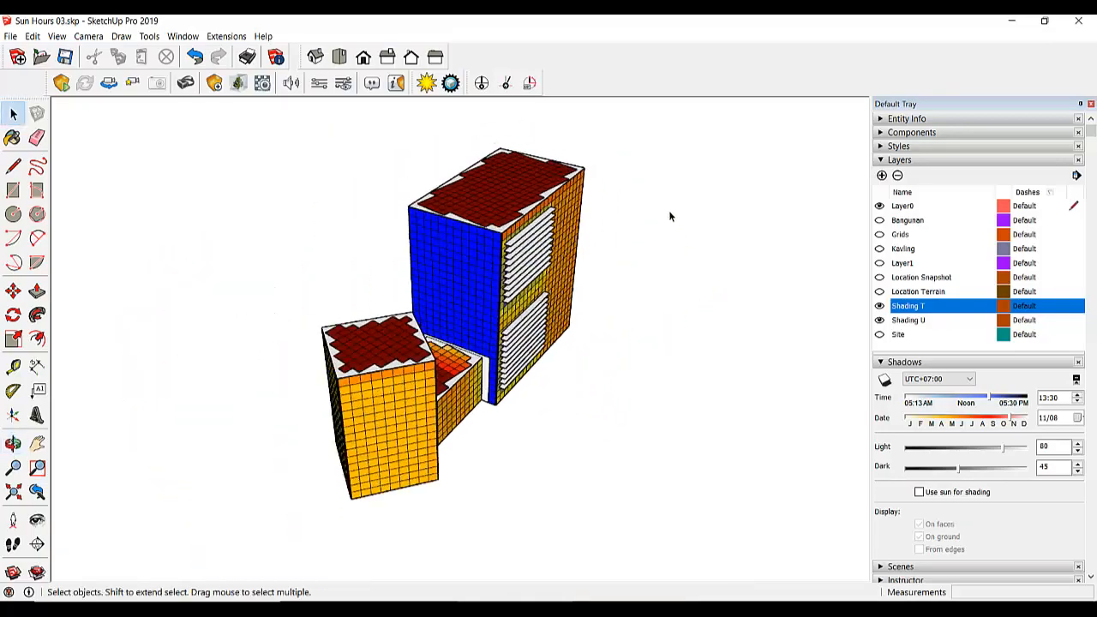
middle_drag(274, 409, 735, 370)
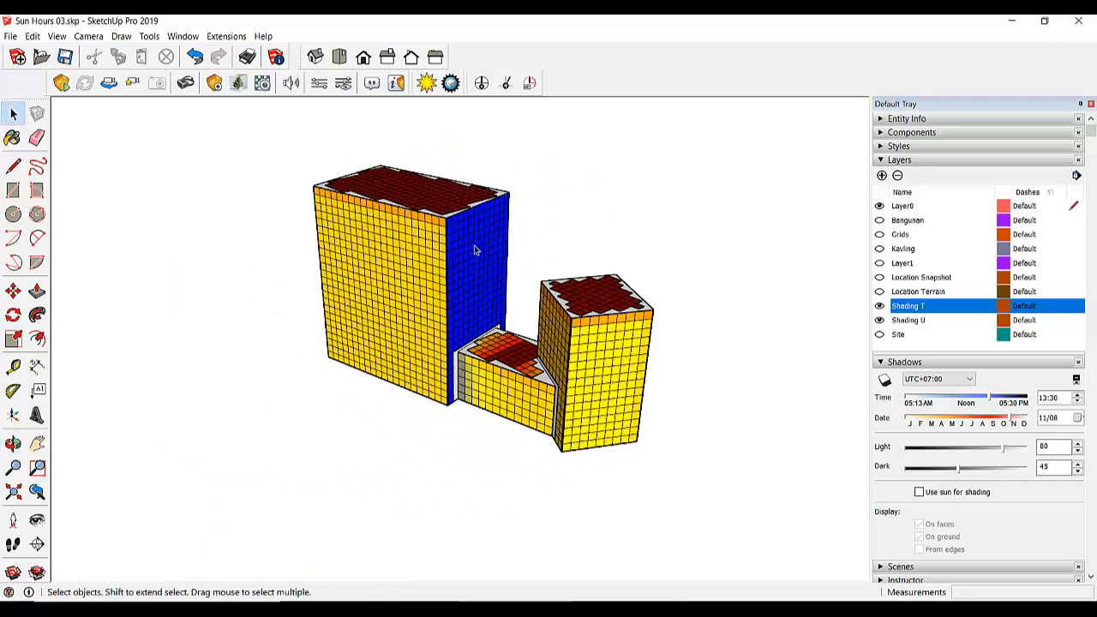
scroll(350, 275, up, 2)
middle_drag(359, 283, 257, 291)
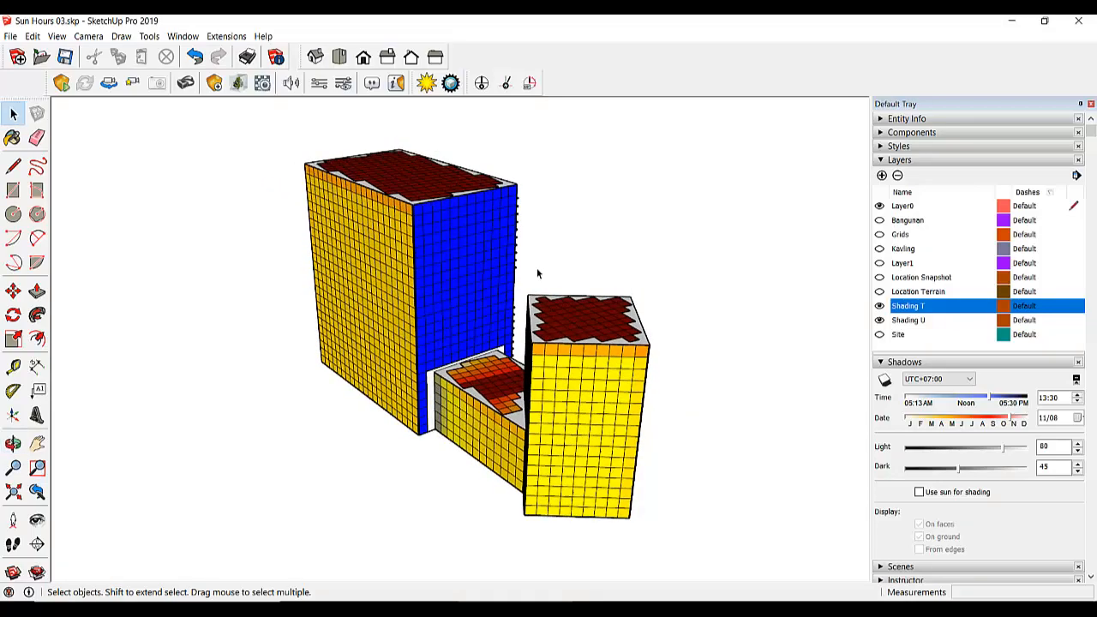
scroll(438, 200, up, 2)
scroll(418, 269, down, 2)
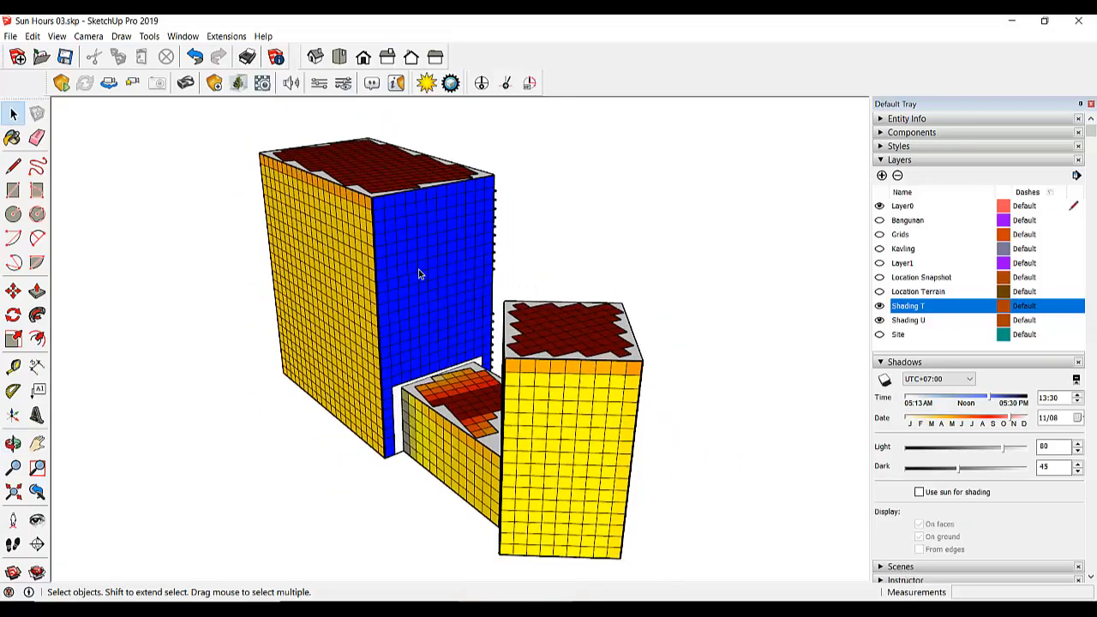
middle_drag(418, 269, 699, 302)
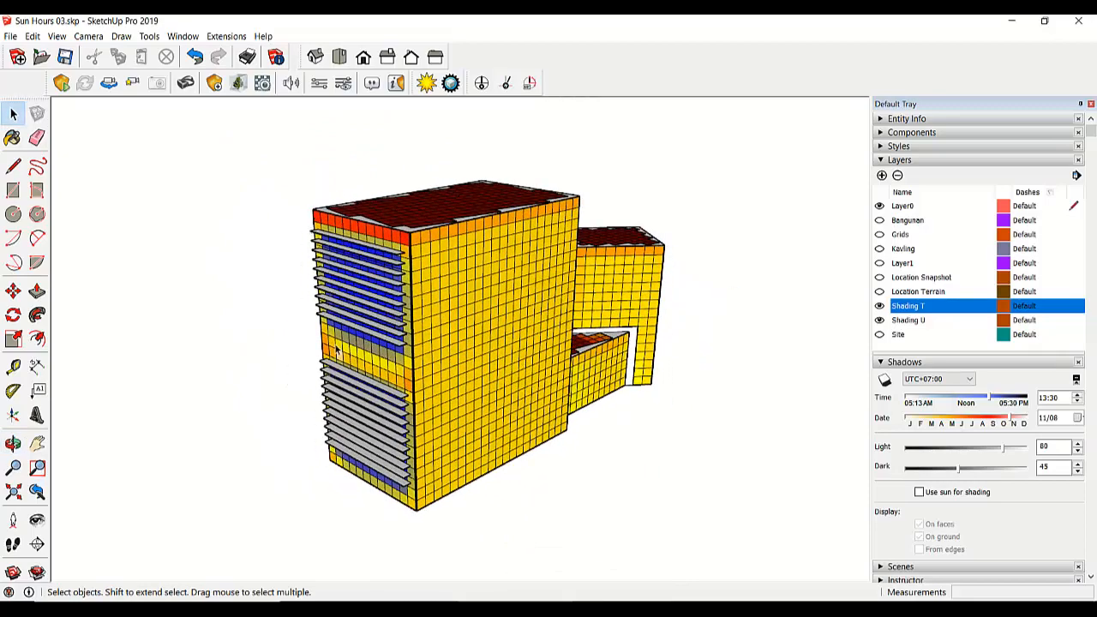
scroll(336, 348, up, 2)
scroll(359, 316, down, 2)
scroll(359, 308, up, 2)
middle_drag(373, 374, 631, 411)
middle_drag(400, 333, 612, 201)
scroll(382, 271, up, 3)
scroll(382, 271, down, 3)
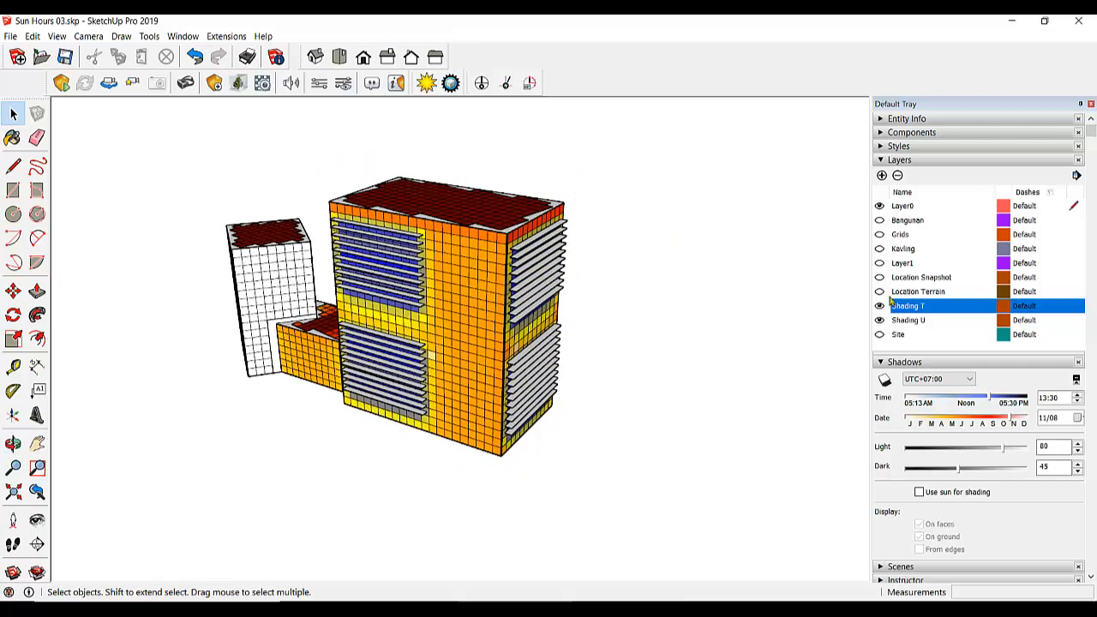
Step: Show the Bangunan, Site and Kavling layers around the analysed masses and turn on the shadow display
click(880, 221)
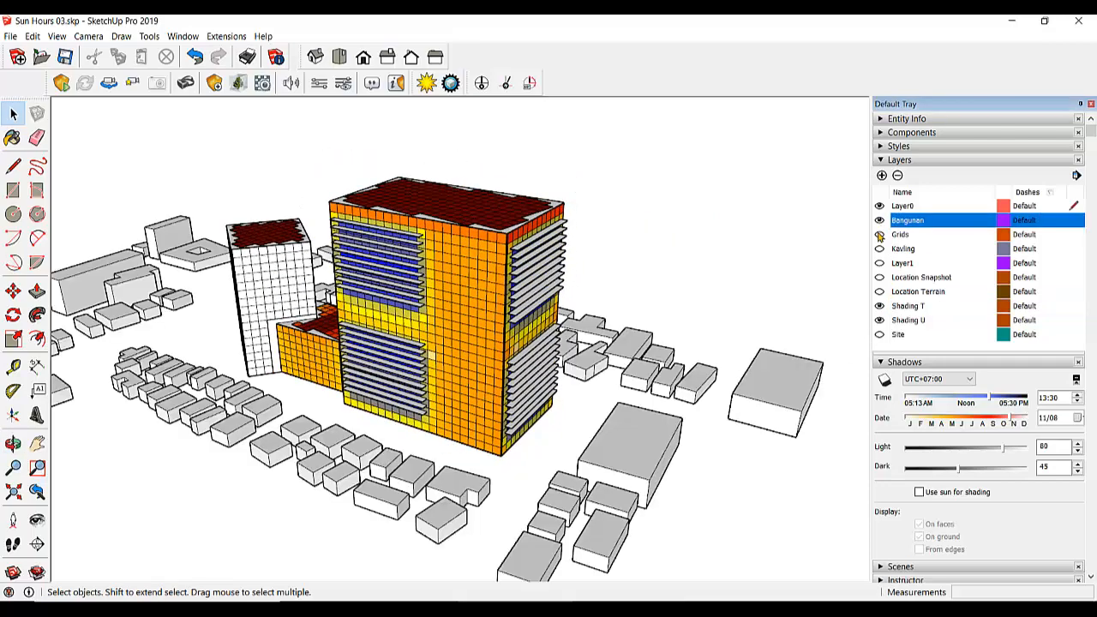
click(880, 335)
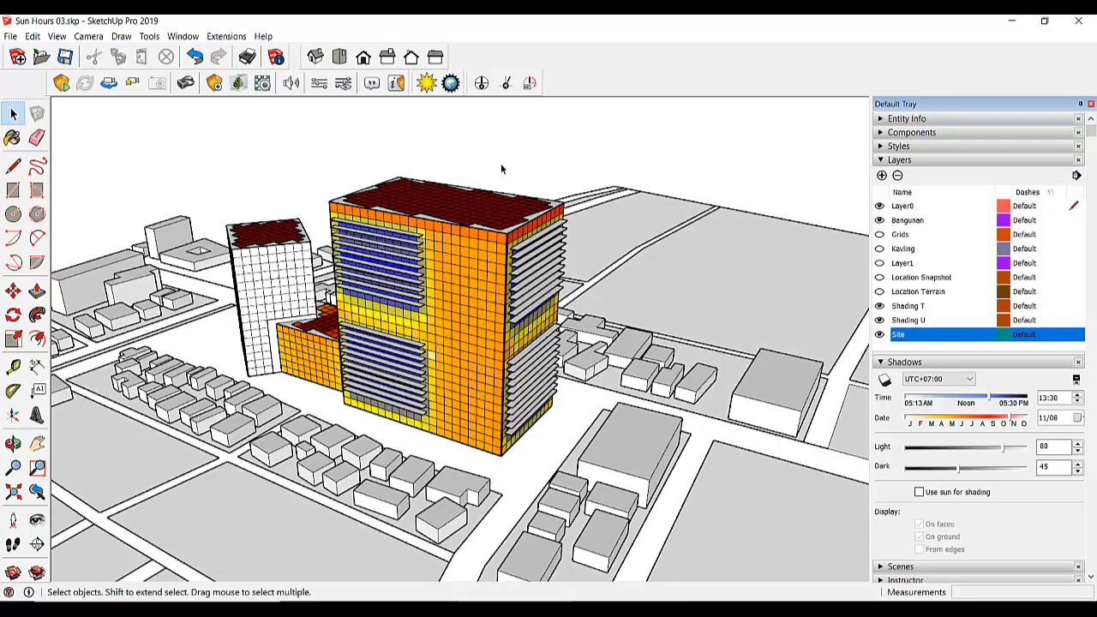
scroll(613, 337, down, 3)
middle_drag(613, 337, 774, 330)
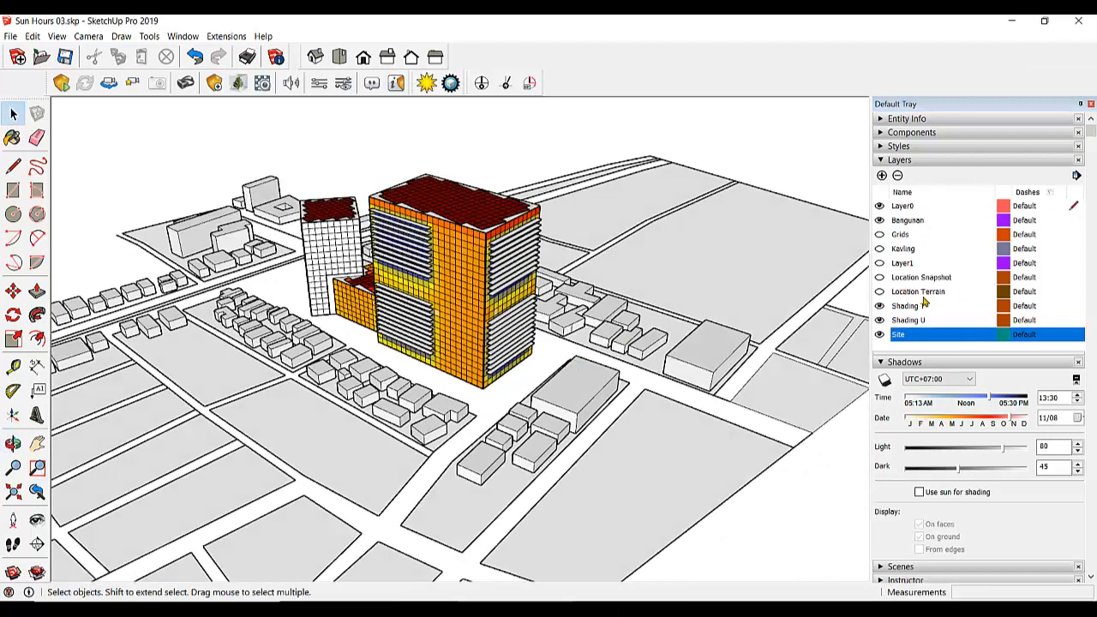
scroll(900, 296, down, 1)
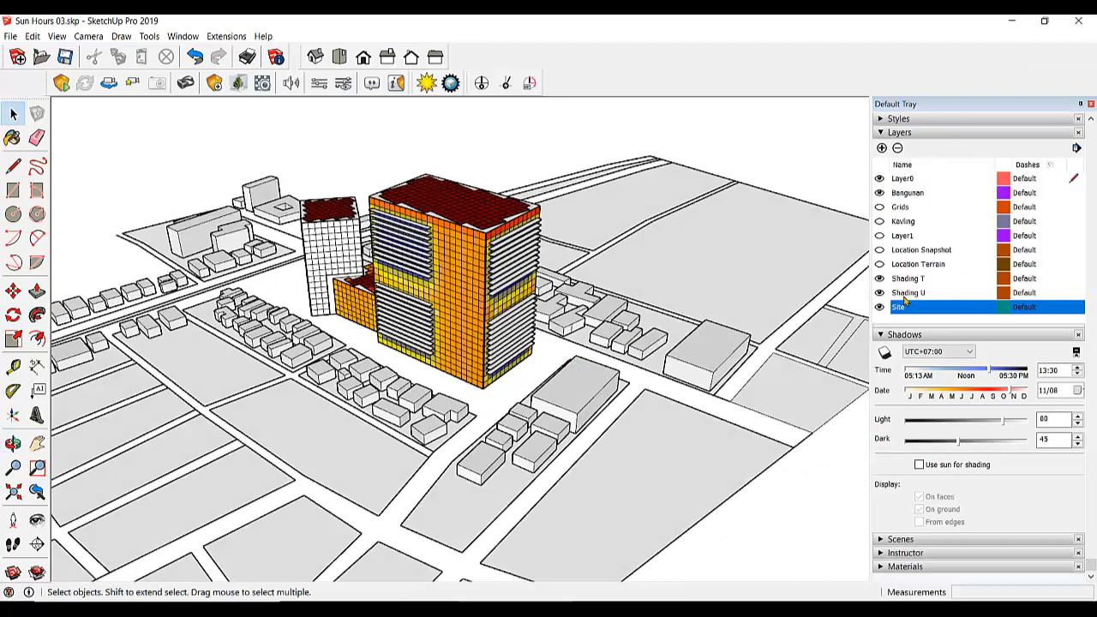
click(880, 221)
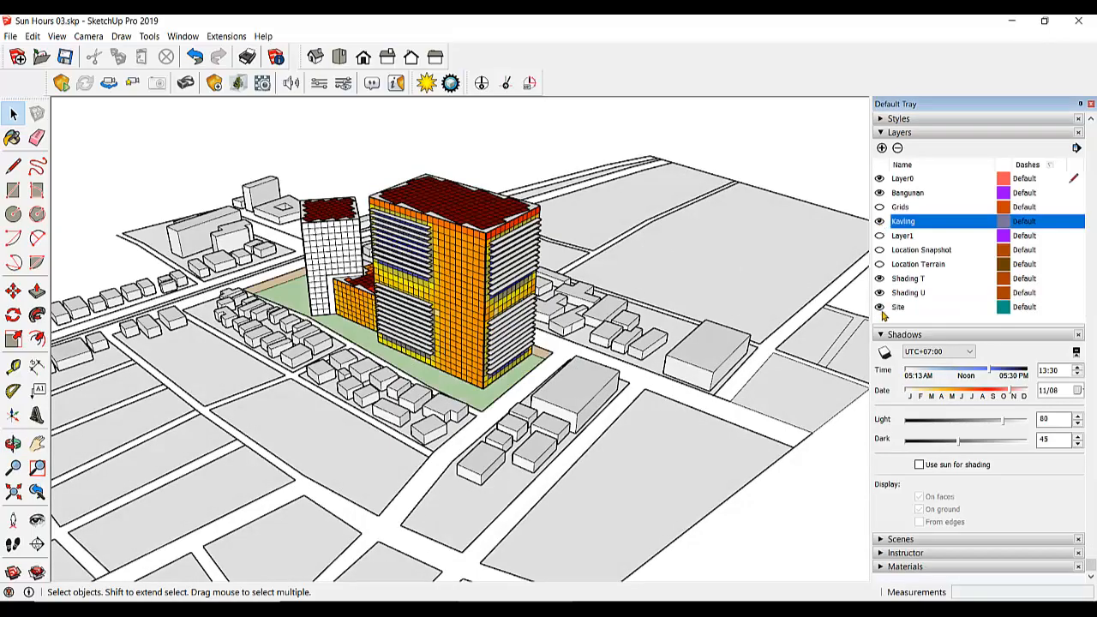
click(886, 354)
middle_drag(623, 400, 752, 368)
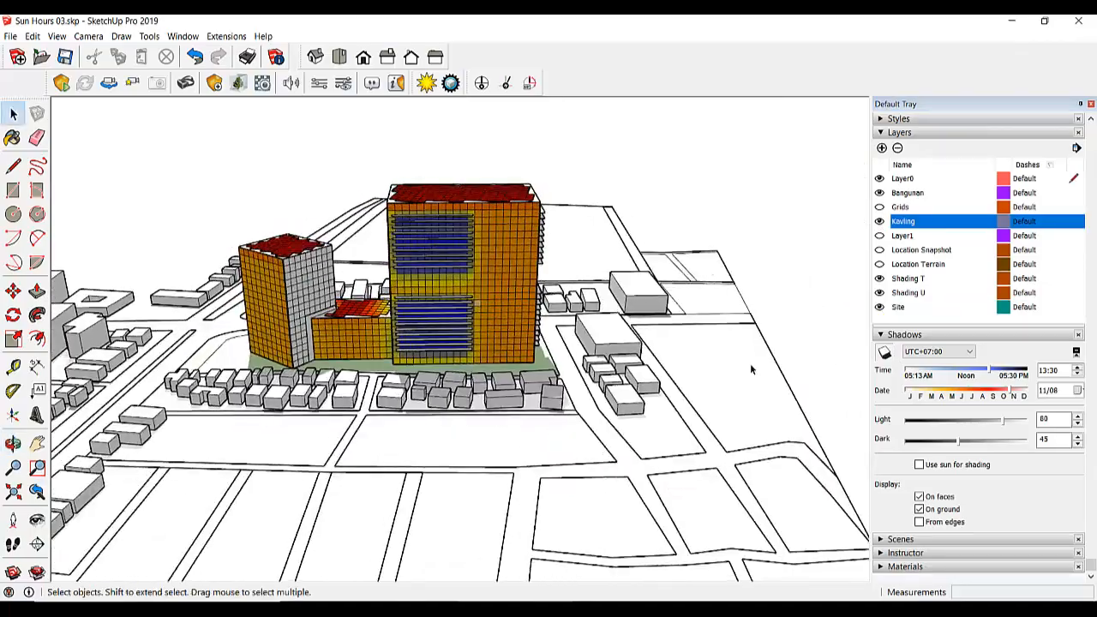
Step: Examine the analysed masses within their surroundings, including the cast shadows and the louvres on the tall block's walls
middle_drag(173, 329, 470, 362)
scroll(470, 362, up, 1)
scroll(549, 334, down, 2)
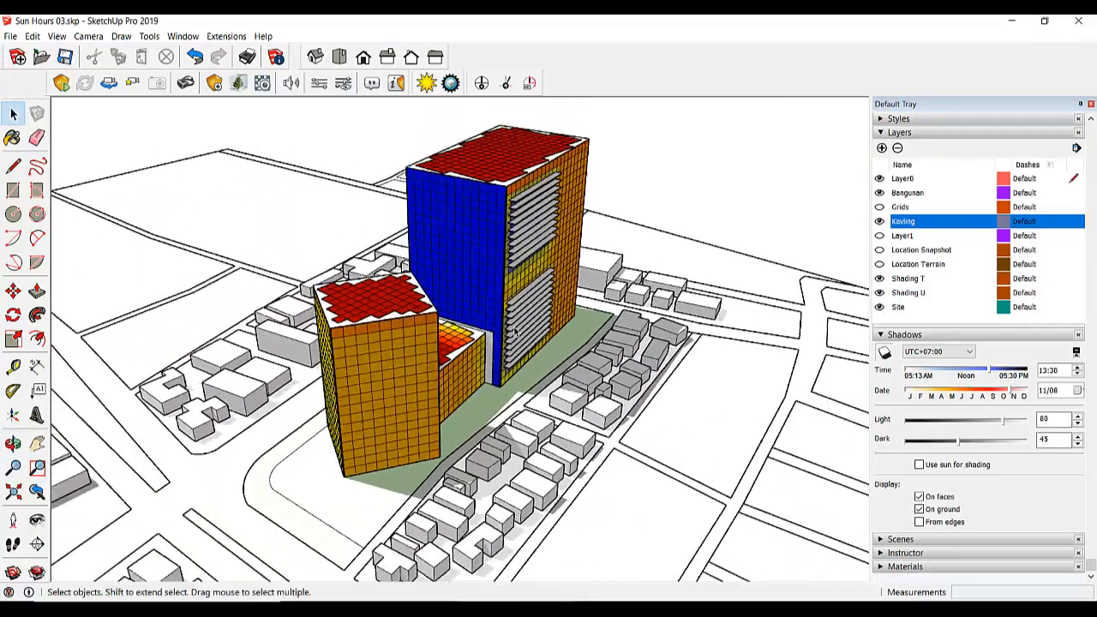
middle_drag(591, 348, 379, 225)
scroll(451, 263, up, 2)
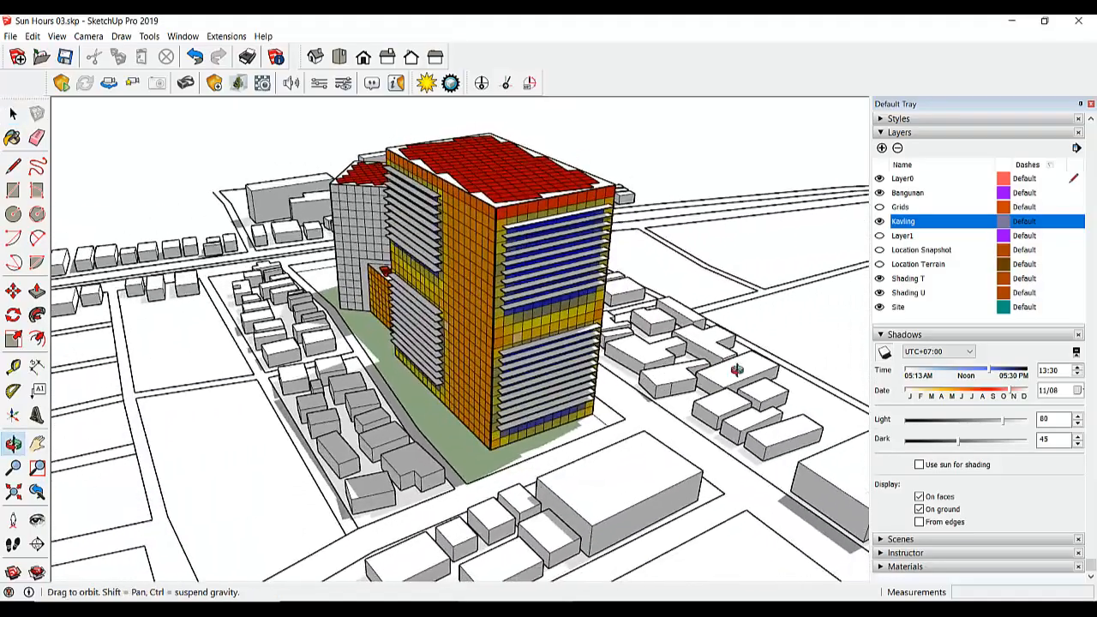
scroll(377, 221, up, 2)
scroll(377, 221, up, 5)
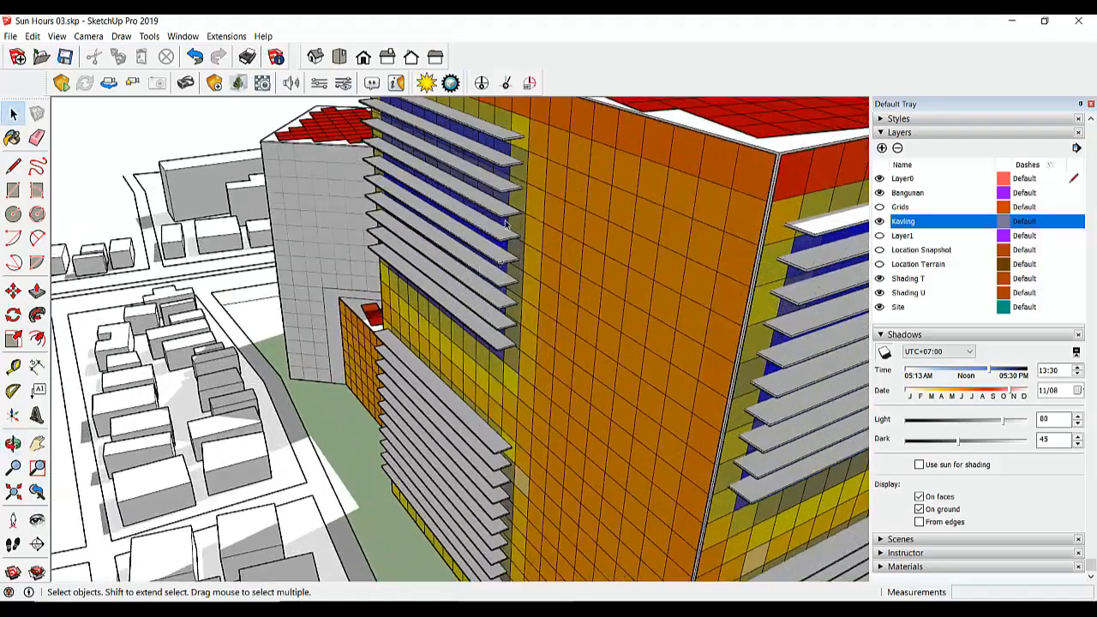
scroll(442, 276, down, 4)
scroll(442, 277, down, 3)
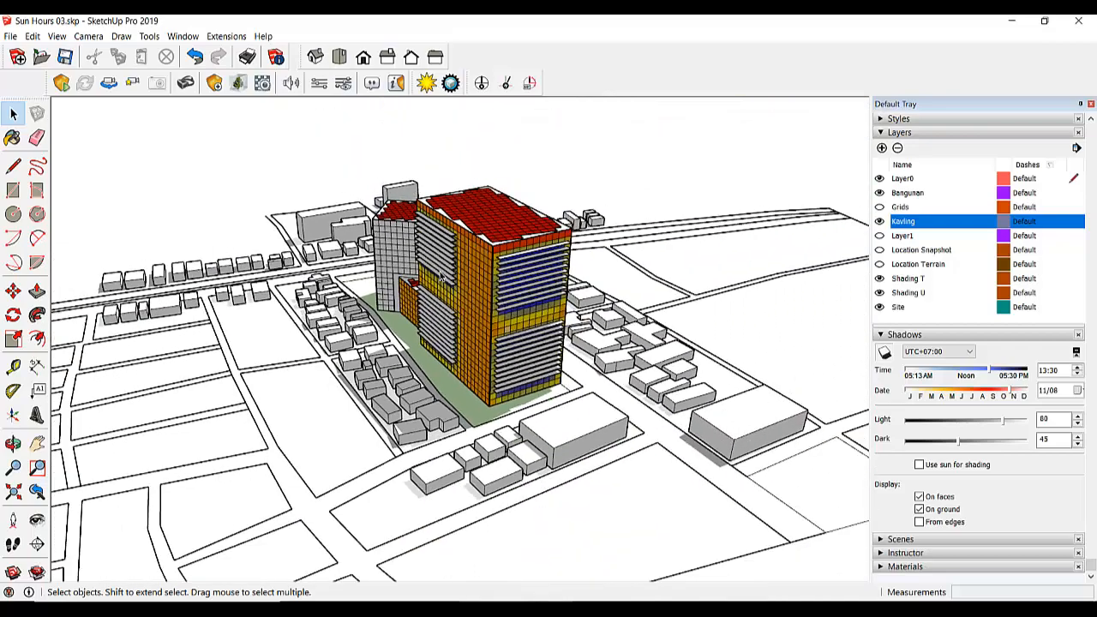
click(626, 607)
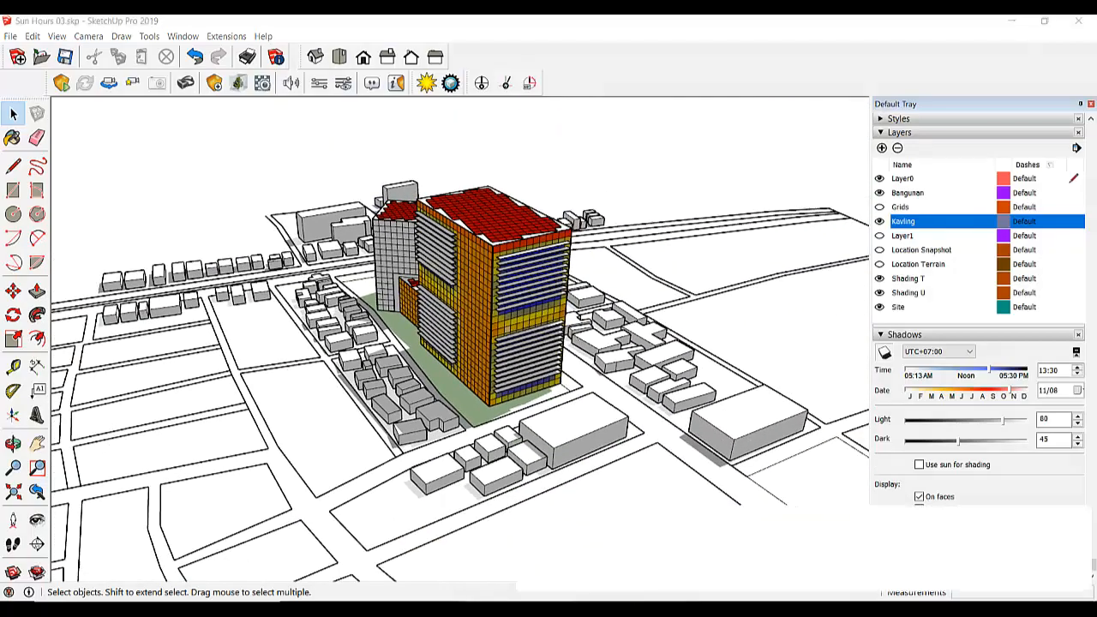